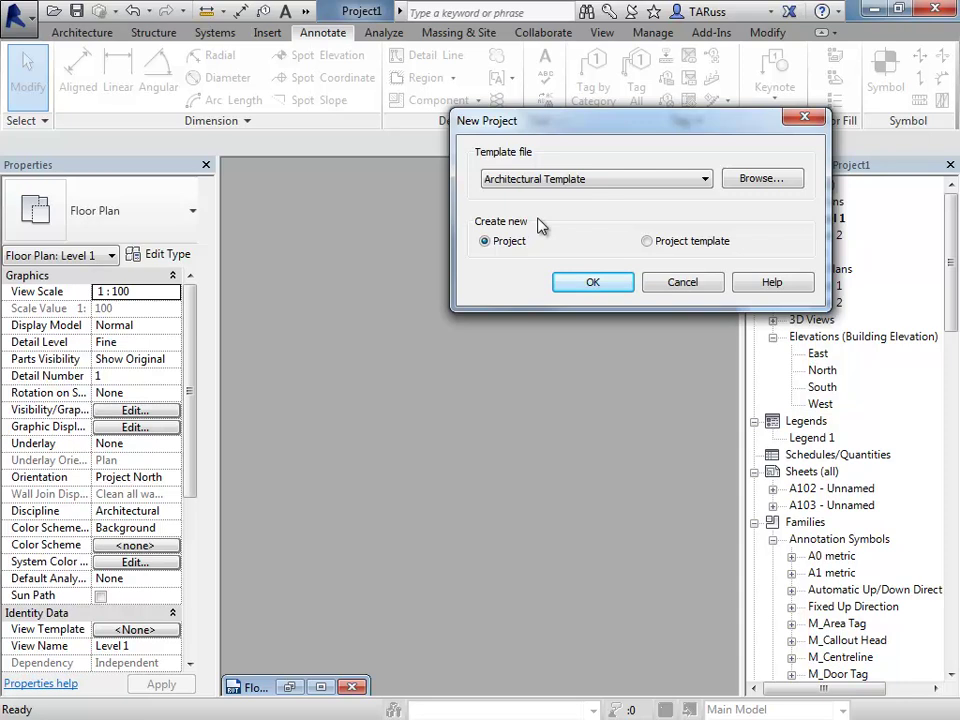
- Create a new project from the Architectural Template
left_click(591, 283)
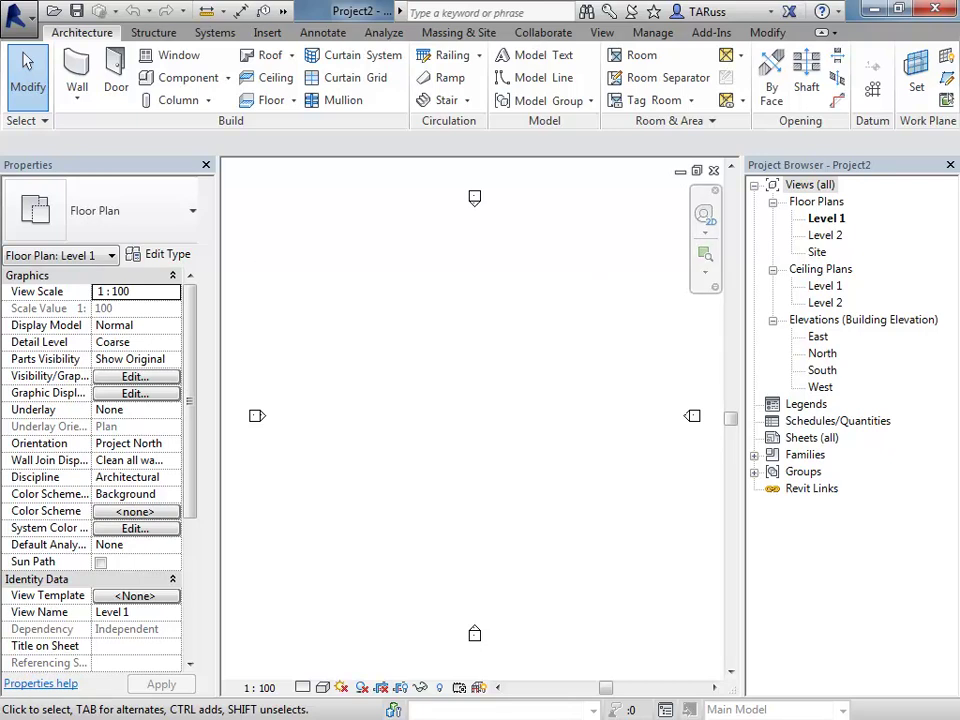
- Draw two chained Exterior - Block on Mtl. Stud walls up to Level 2: about 11000 mm horizontally, then a short downward return
left_click(84, 75)
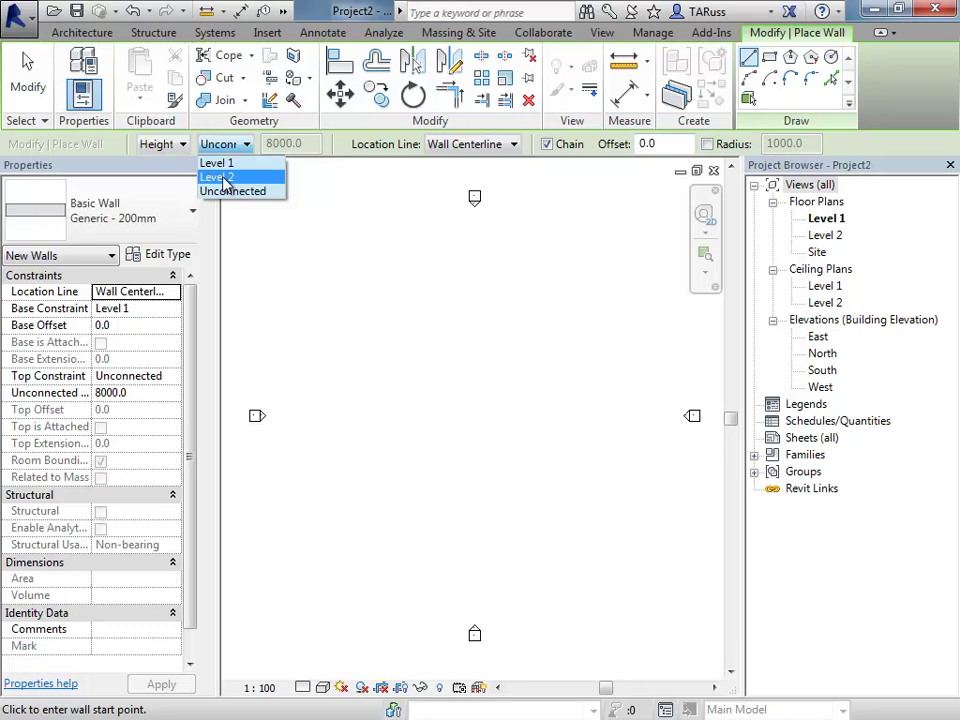
left_click(220, 177)
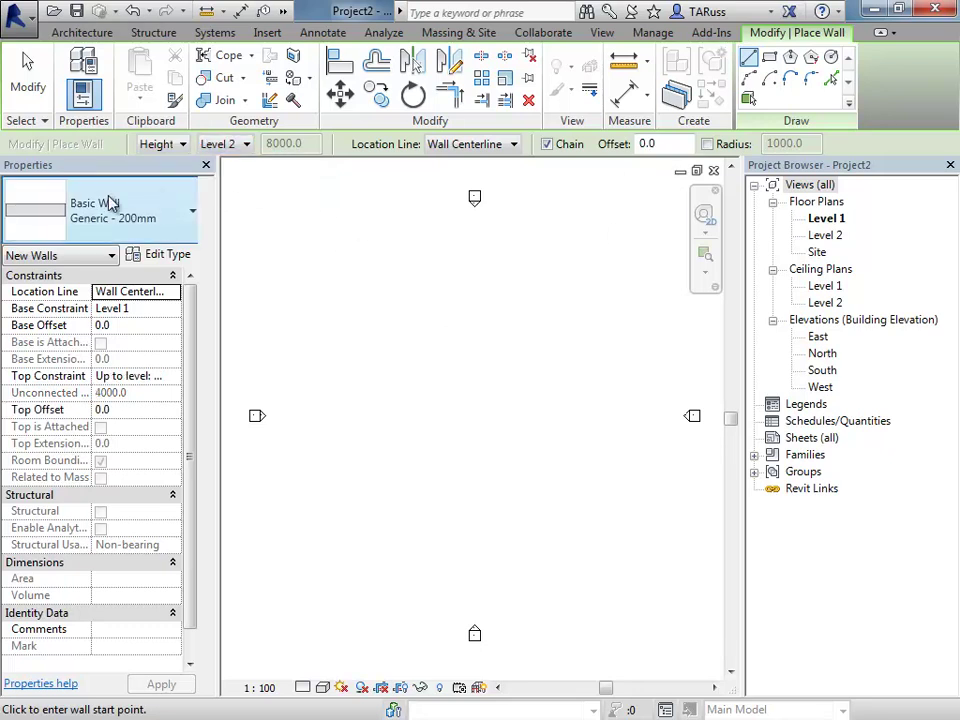
left_click(136, 224)
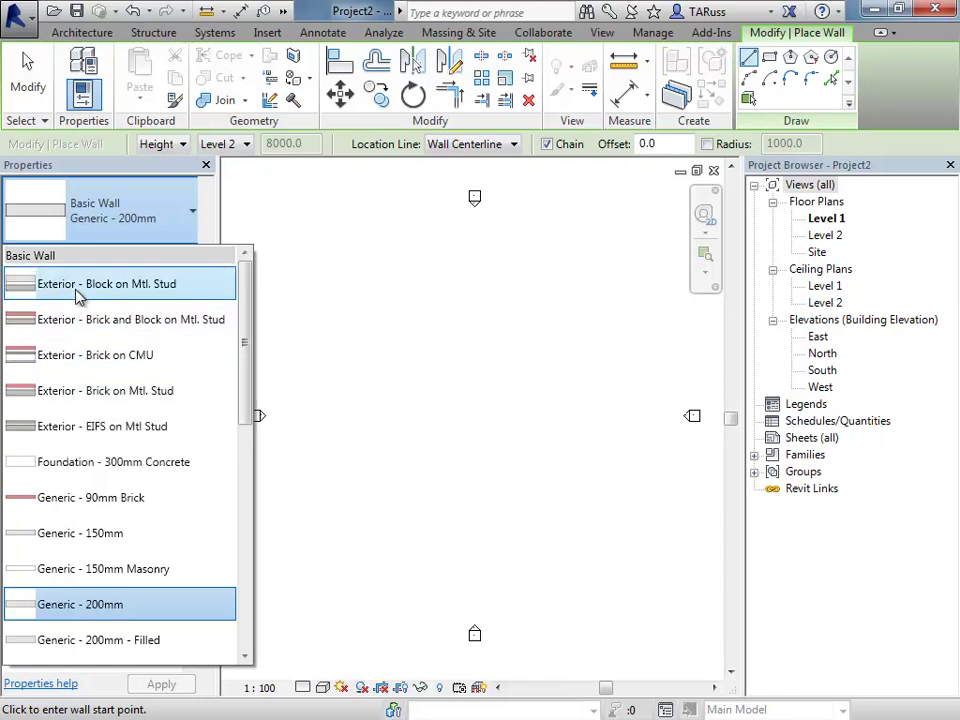
left_click(110, 287)
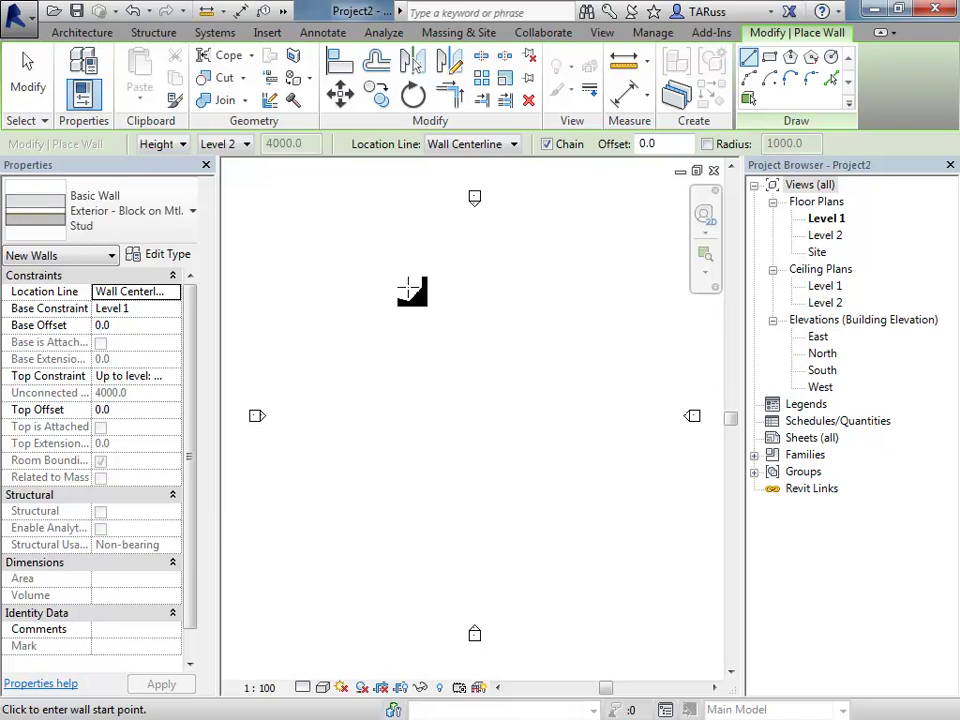
left_click(427, 292)
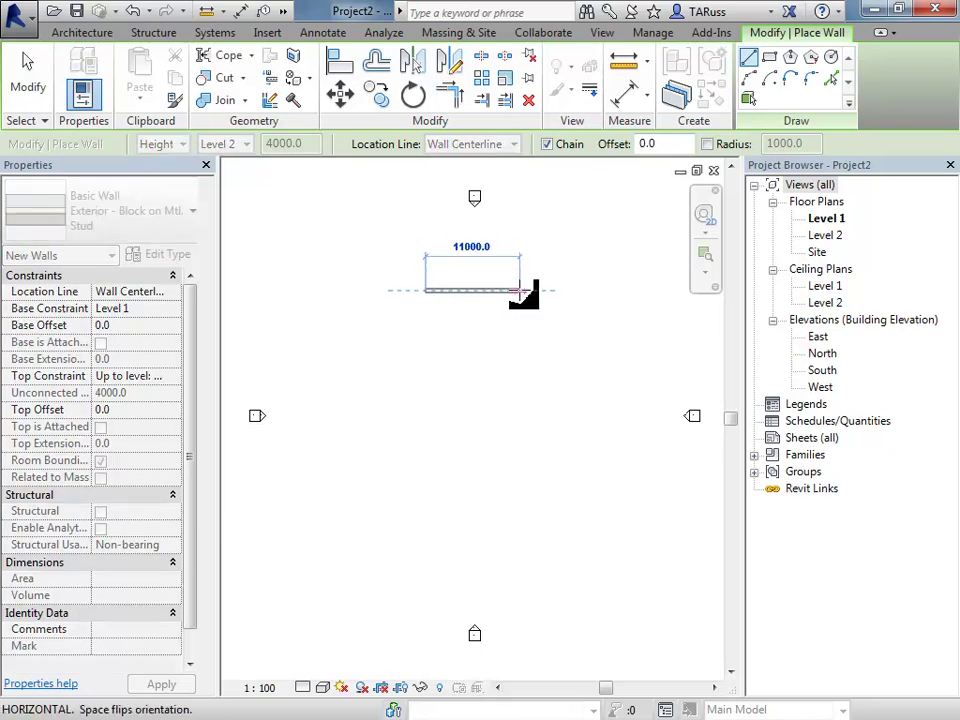
left_click(520, 291)
left_click(520, 316)
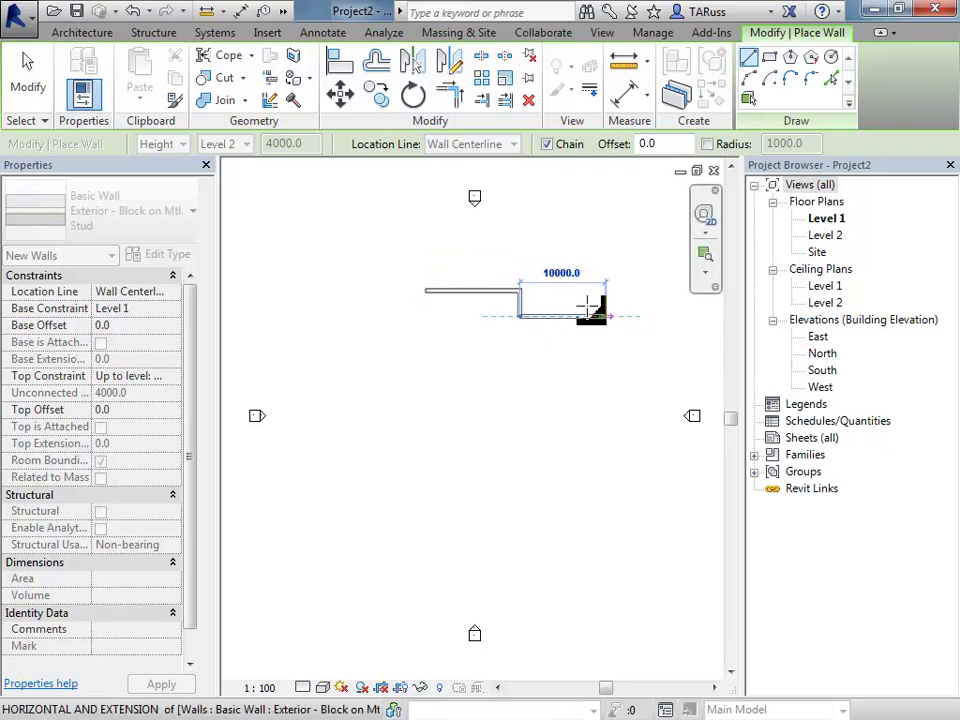
right_click(589, 304)
left_click(664, 318)
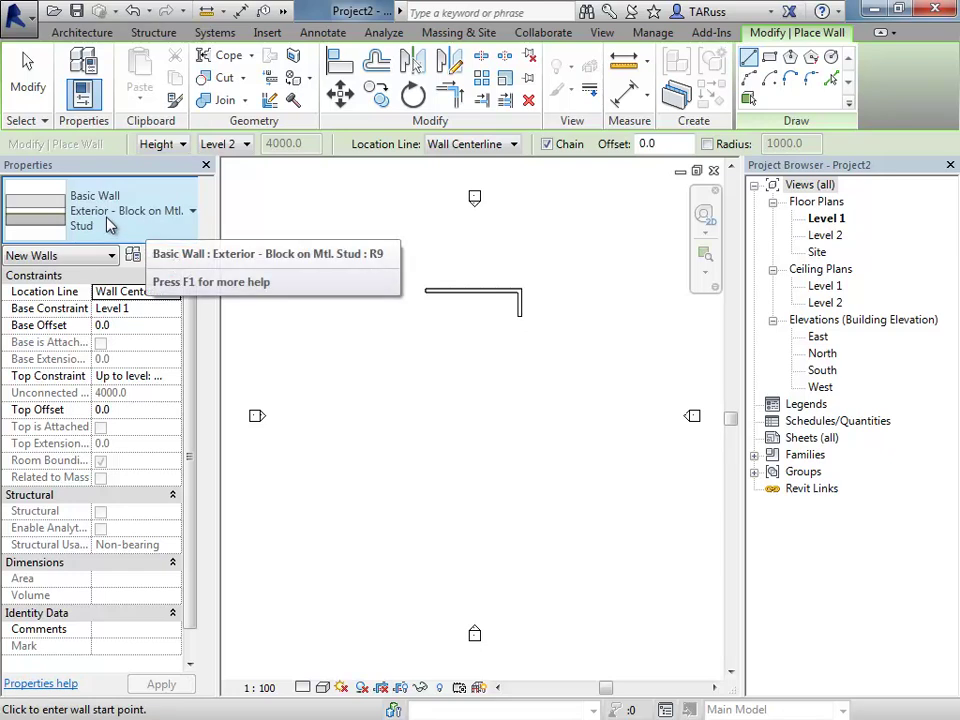
- Continue from the return with three Exterior - Brick and Block on Mtl. Stud walls: about 5000 mm right, 10000 mm down and 7000 mm back left
left_click(98, 222)
left_click(88, 319)
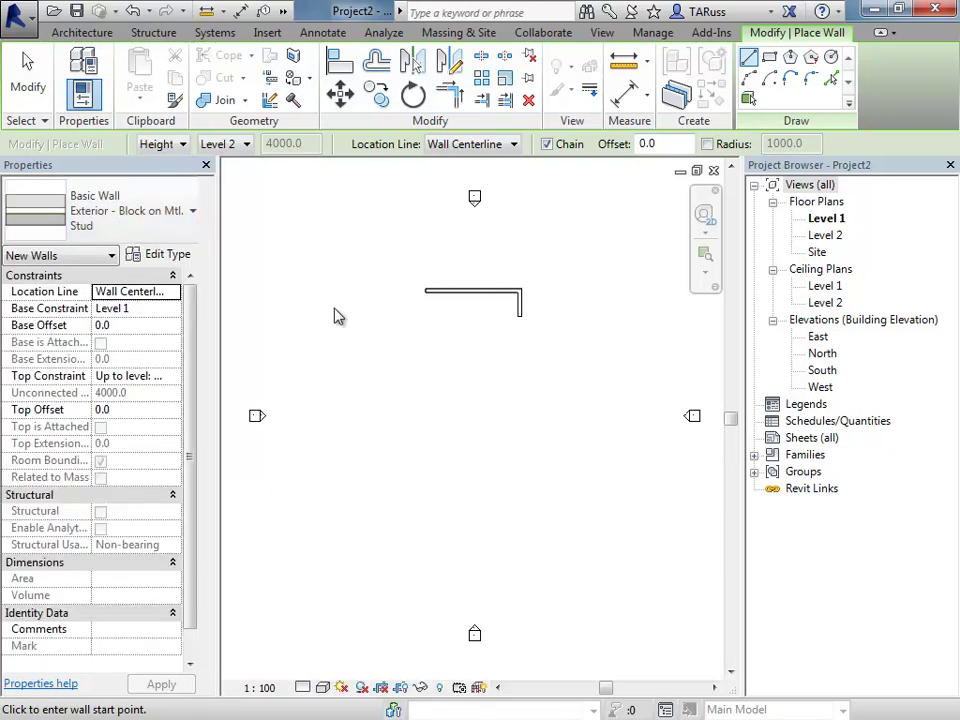
left_click(519, 316)
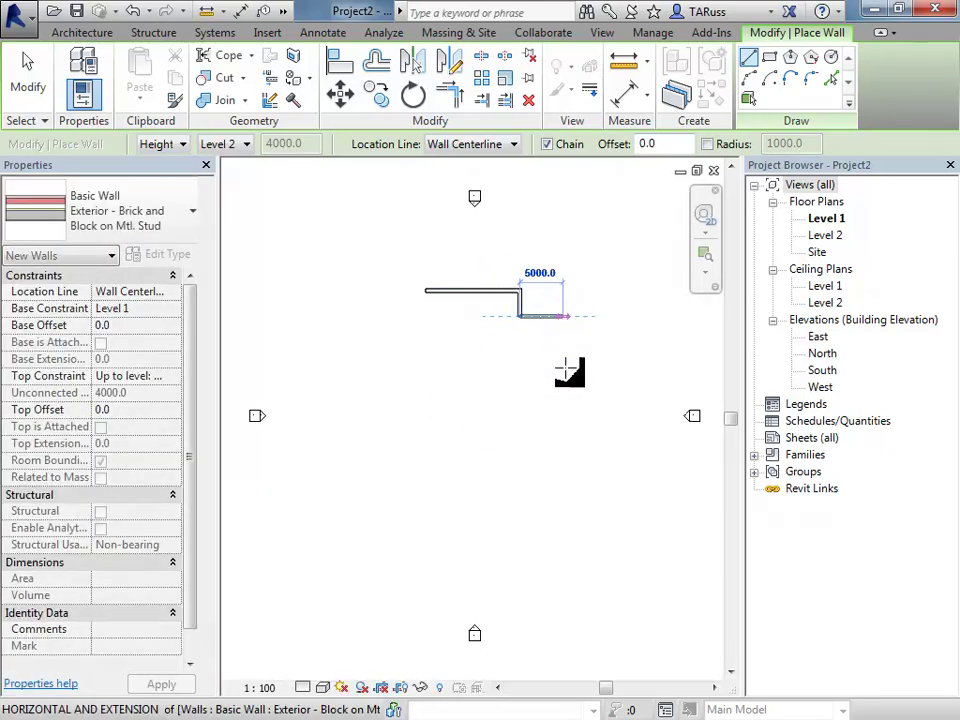
left_click(567, 400)
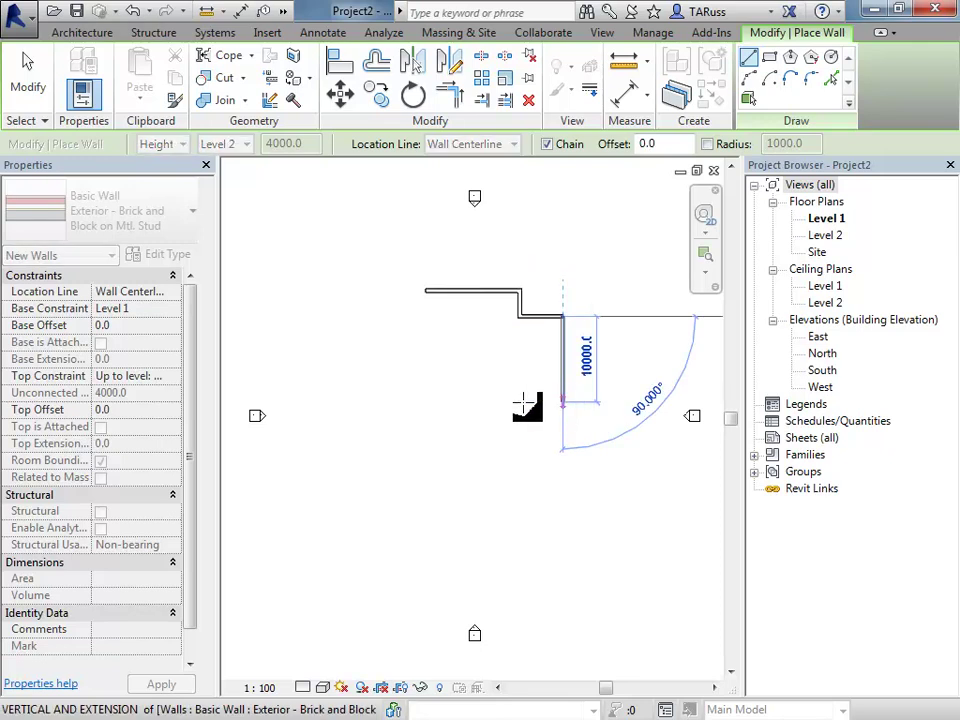
left_click(520, 401)
left_click(501, 401)
right_click(408, 332)
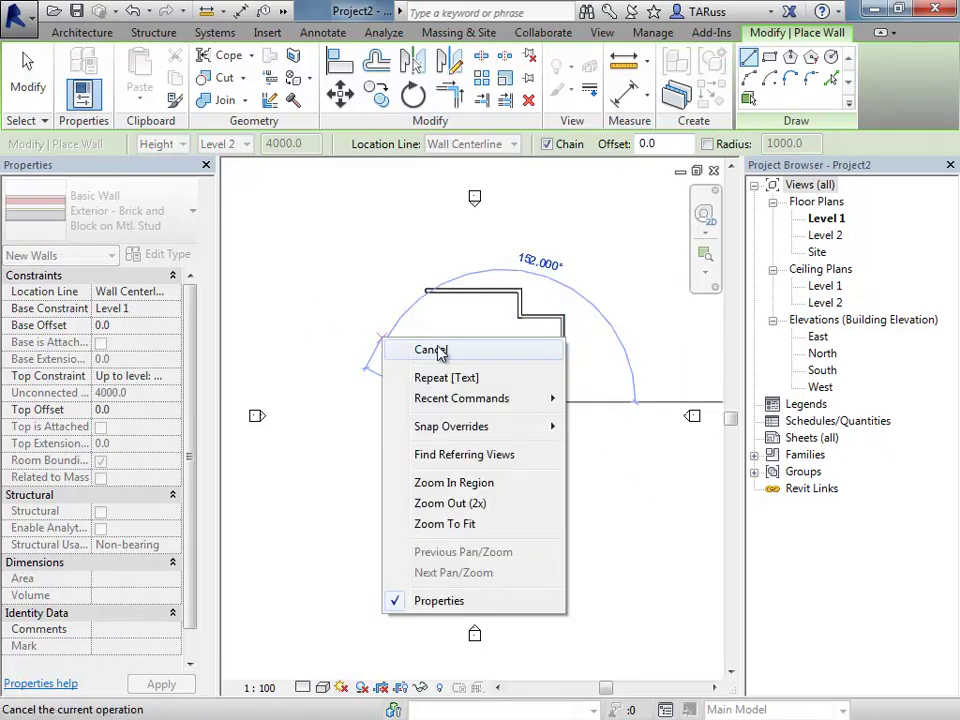
left_click(438, 348)
- Continue the outline with Exterior - Brick on CMU walls: about 4000 mm down, 9000 mm left, and partway back up
left_click(140, 222)
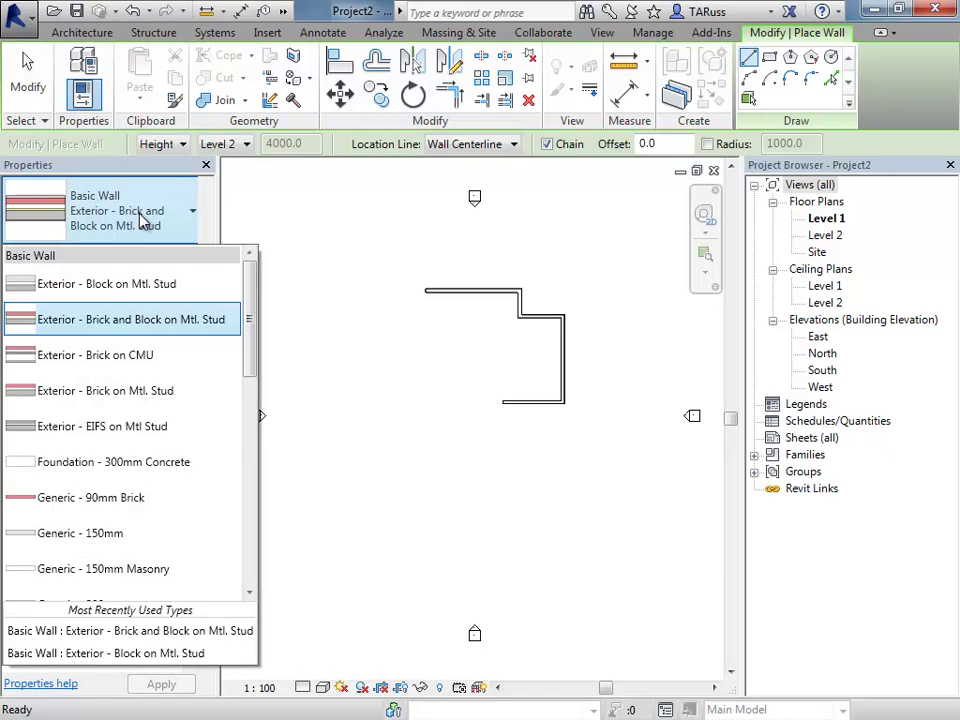
left_click(93, 358)
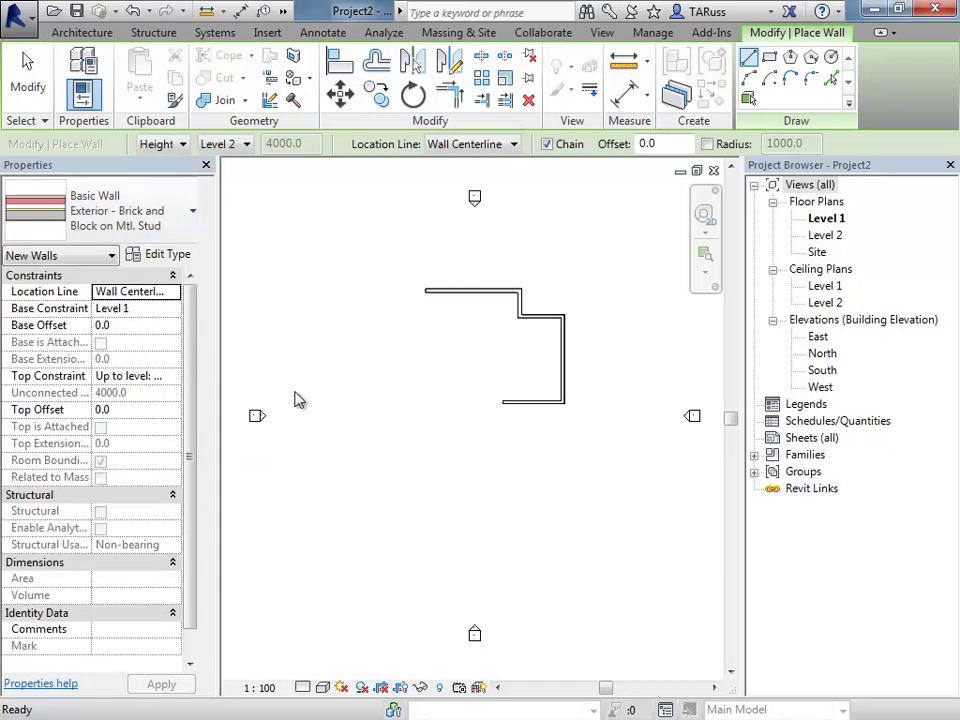
left_click(503, 403)
left_click(502, 436)
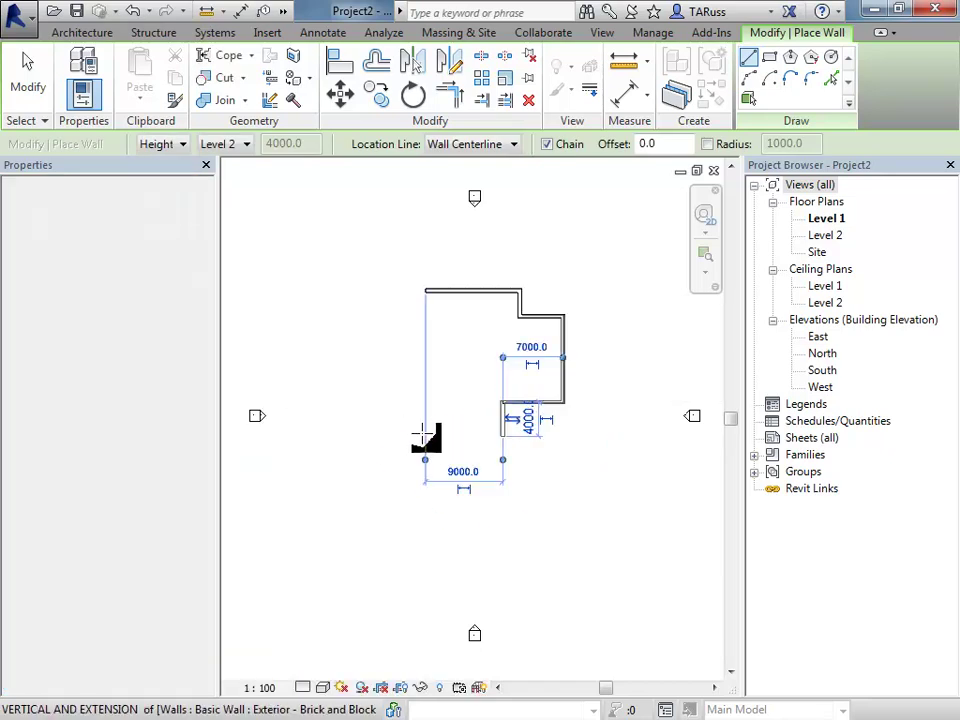
left_click(425, 436)
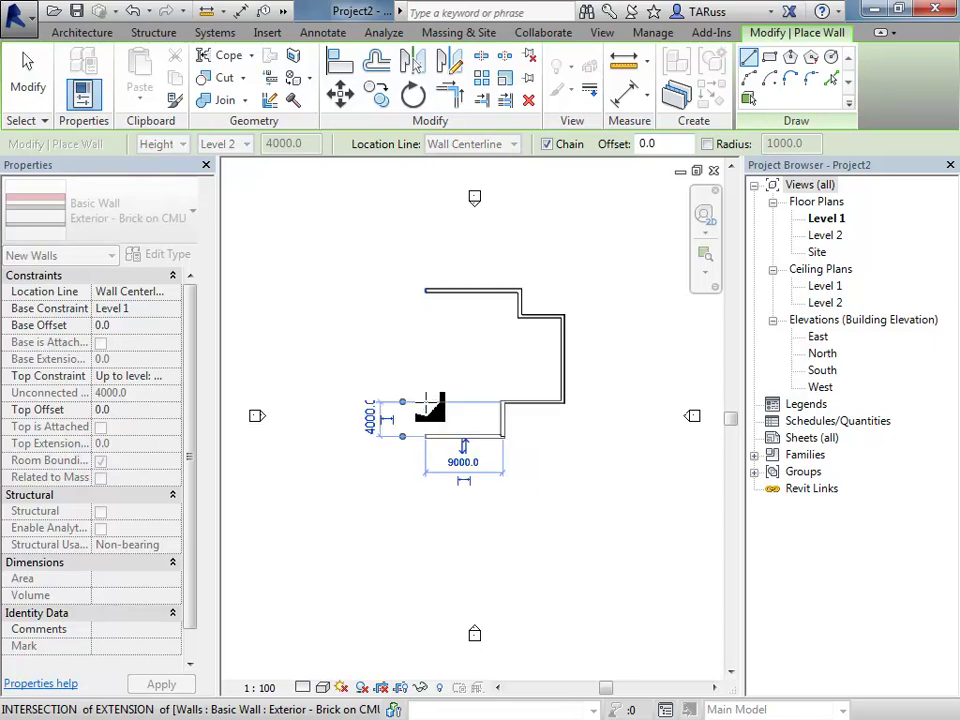
right_click(458, 354)
left_click(496, 366)
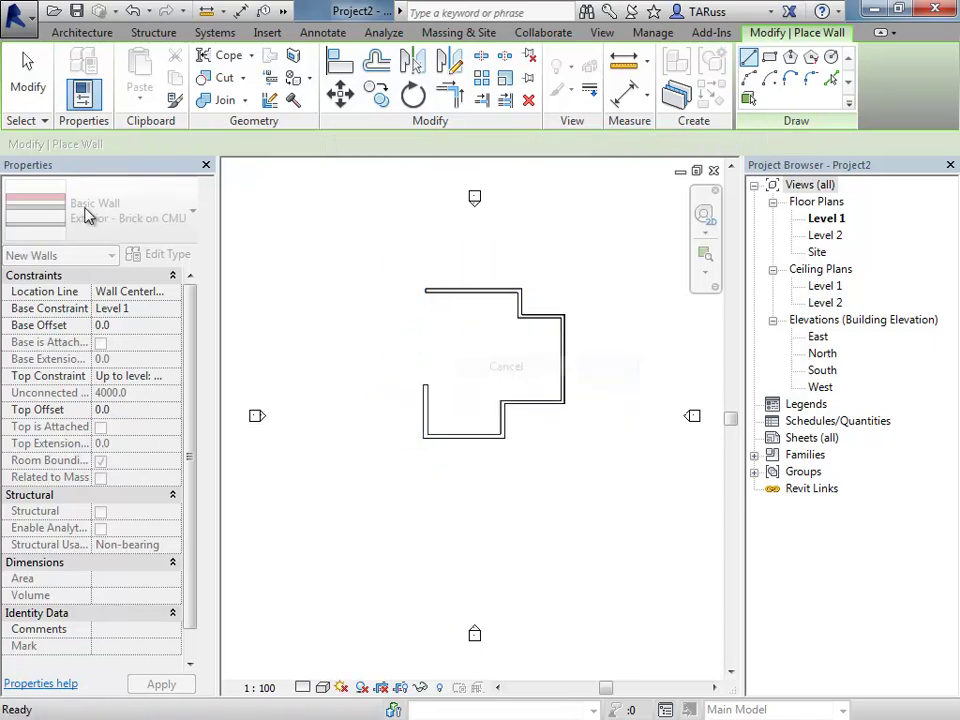
- Add two Exterior - Brick on Mtl. Stud walls from the open end, one running left and a short one going up
left_click(136, 232)
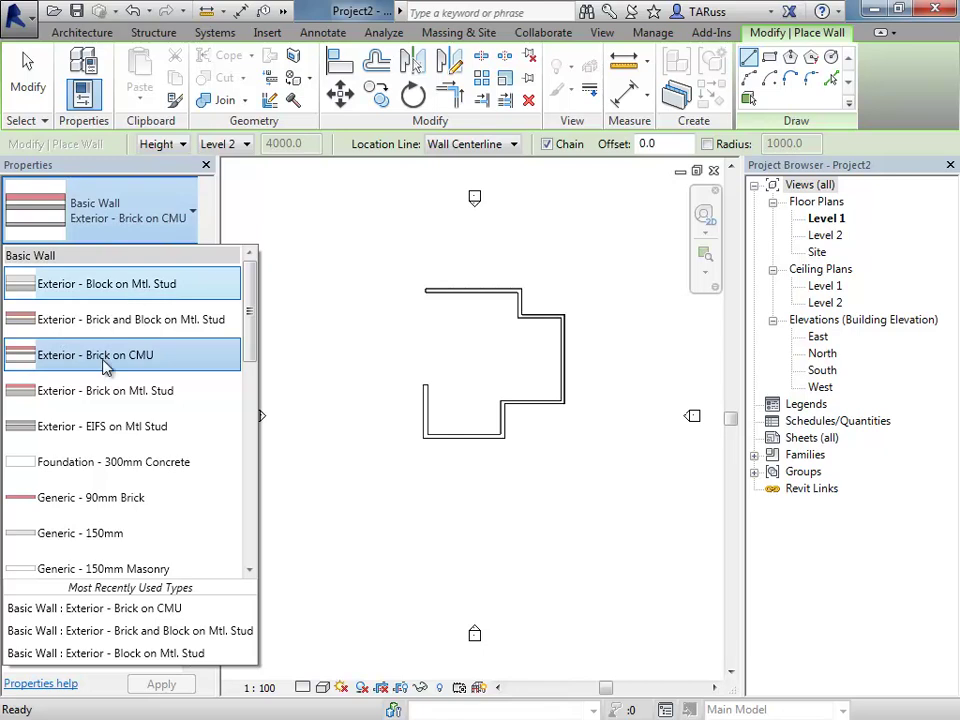
left_click(88, 395)
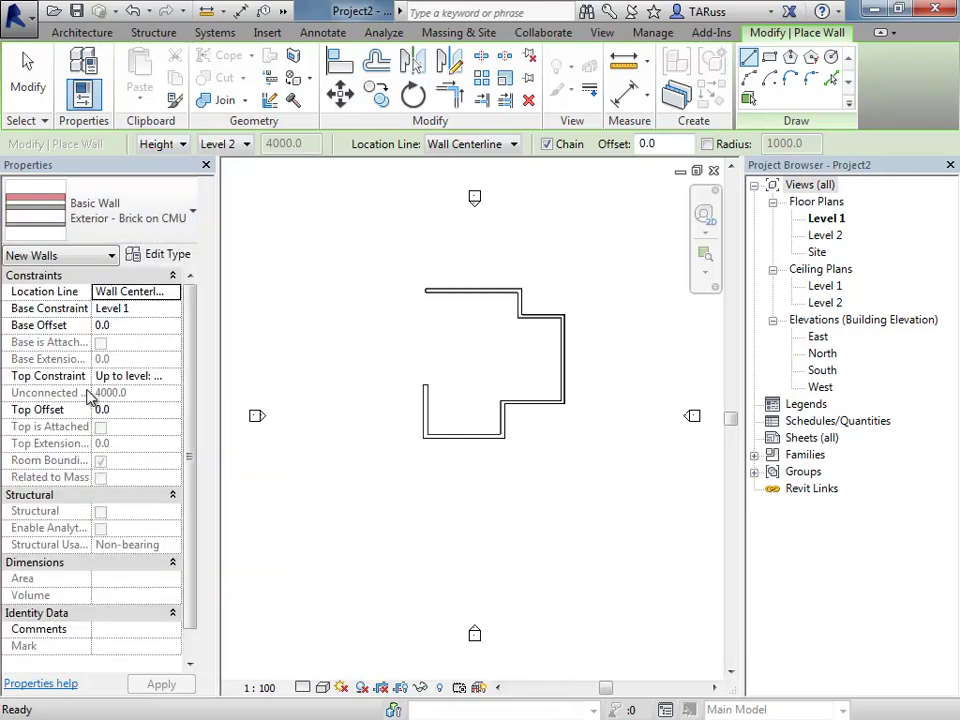
left_click(425, 386)
left_click(382, 386)
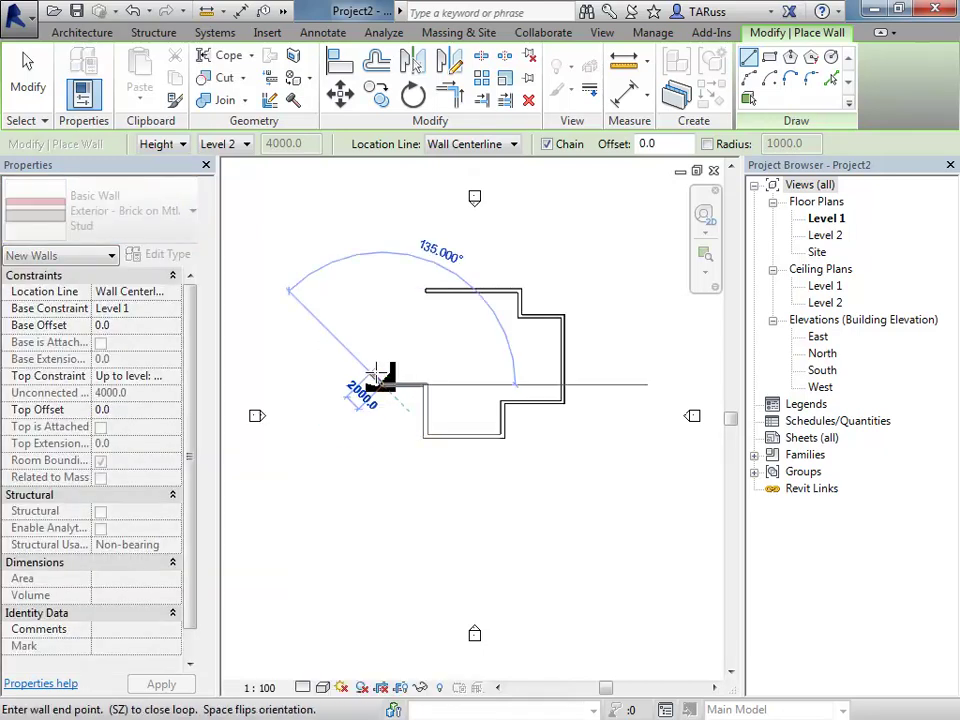
left_click(382, 358)
right_click(425, 336)
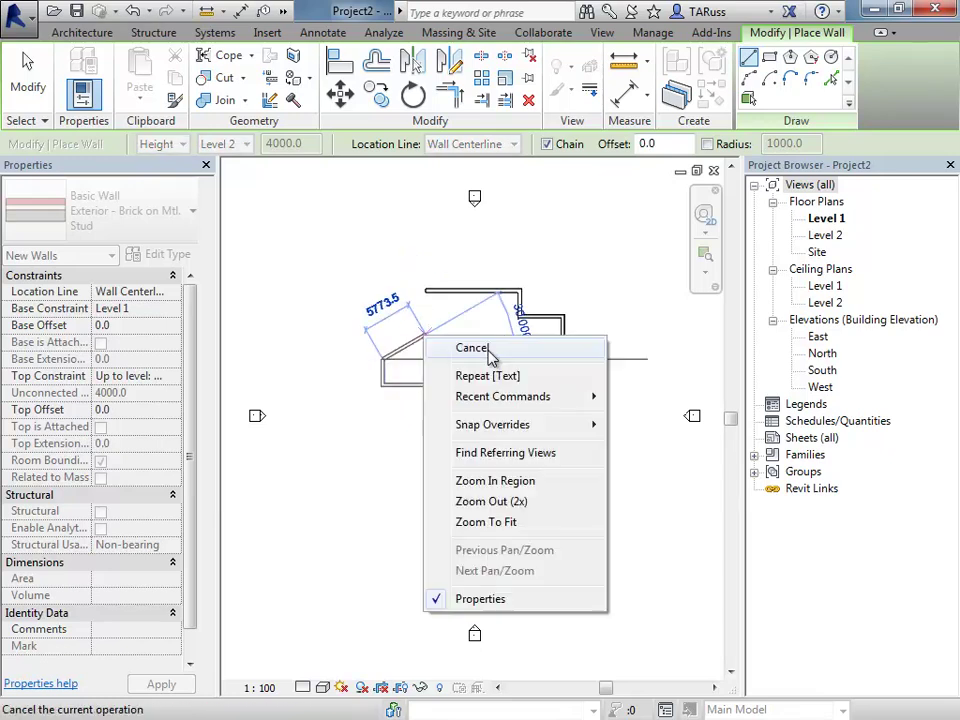
left_click(465, 347)
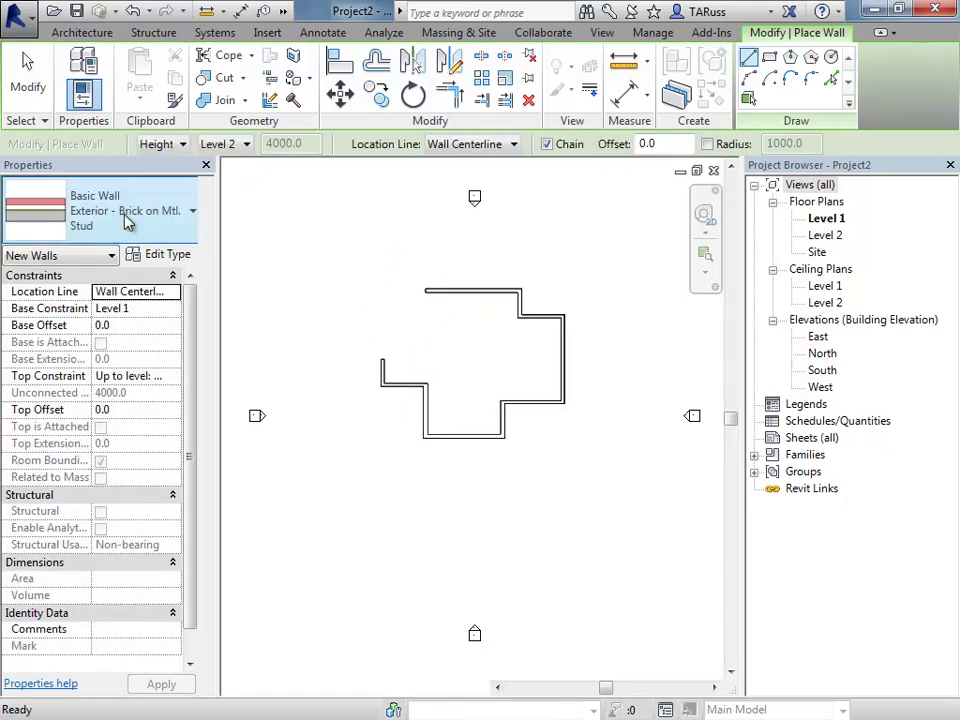
- Close the outline with two Storefront curtain walls: one up to the upper wall's line, one about 5000 mm across to that wall's end
left_click(192, 211)
left_click_drag(253, 308, 255, 489)
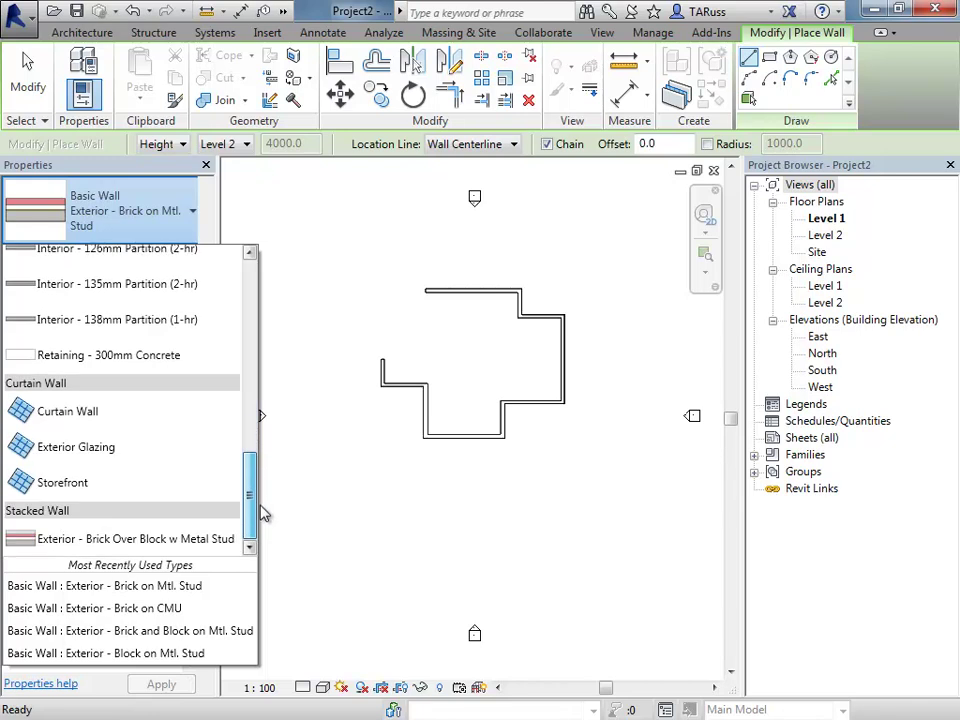
left_click(330, 440)
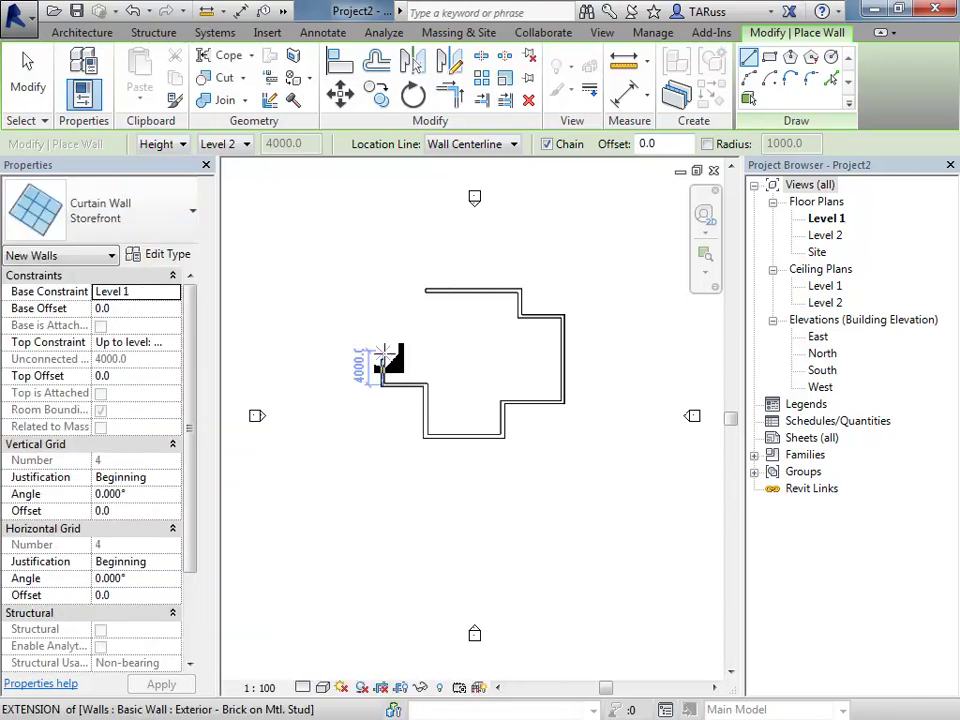
scroll(386, 368, "up", 5)
scroll(345, 425, "down", 5)
left_click(340, 420)
middle_click_drag(389, 344, 328, 471)
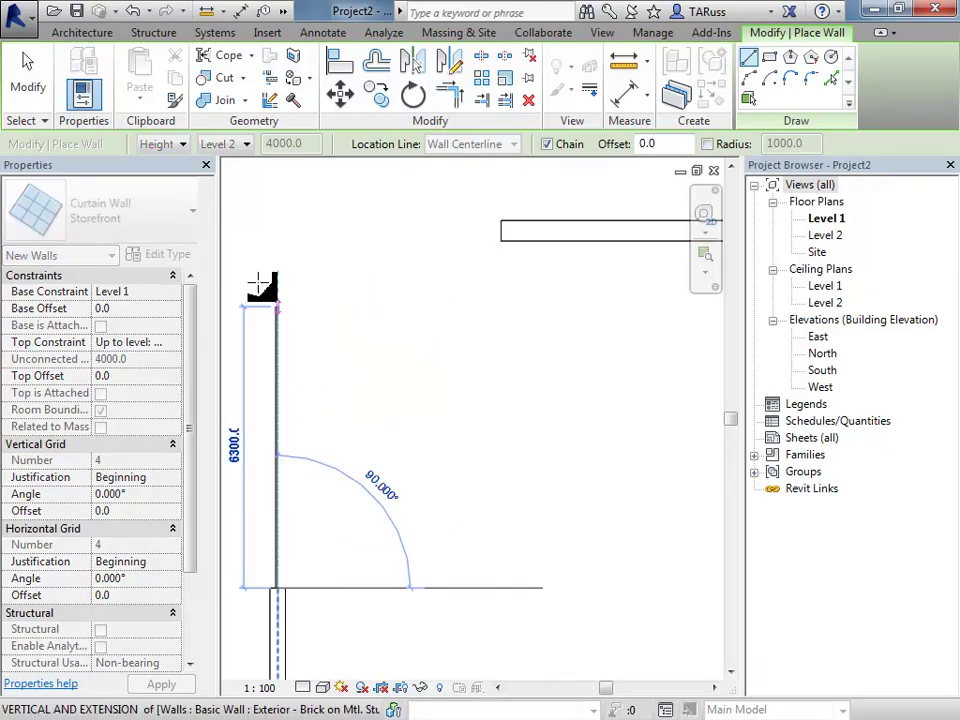
left_click(281, 231)
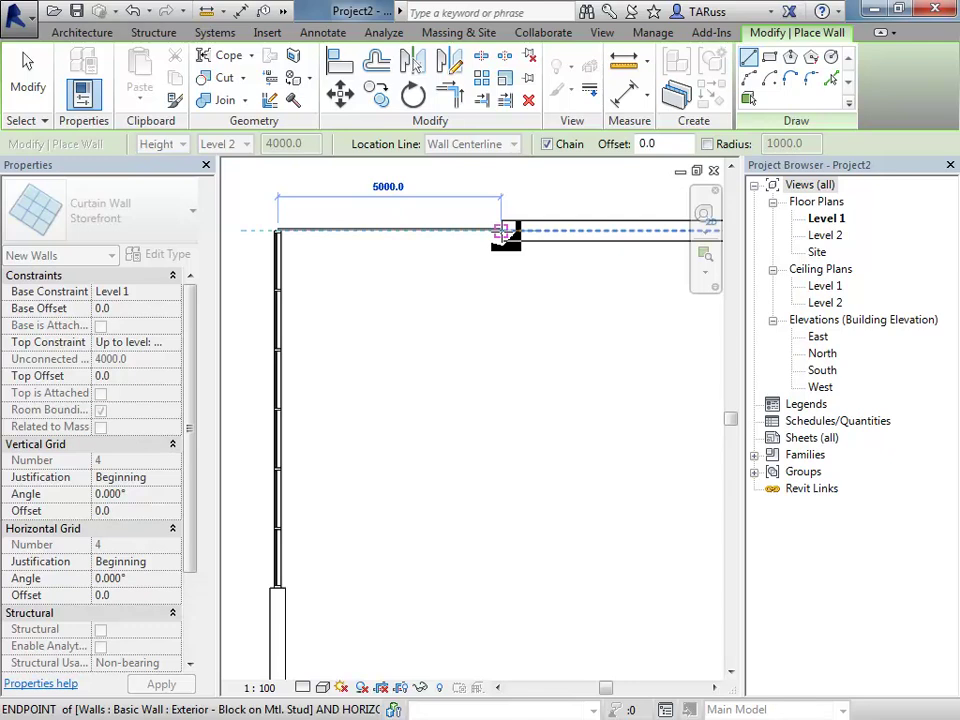
left_click(501, 231)
key("Escape")
left_click(28, 75)
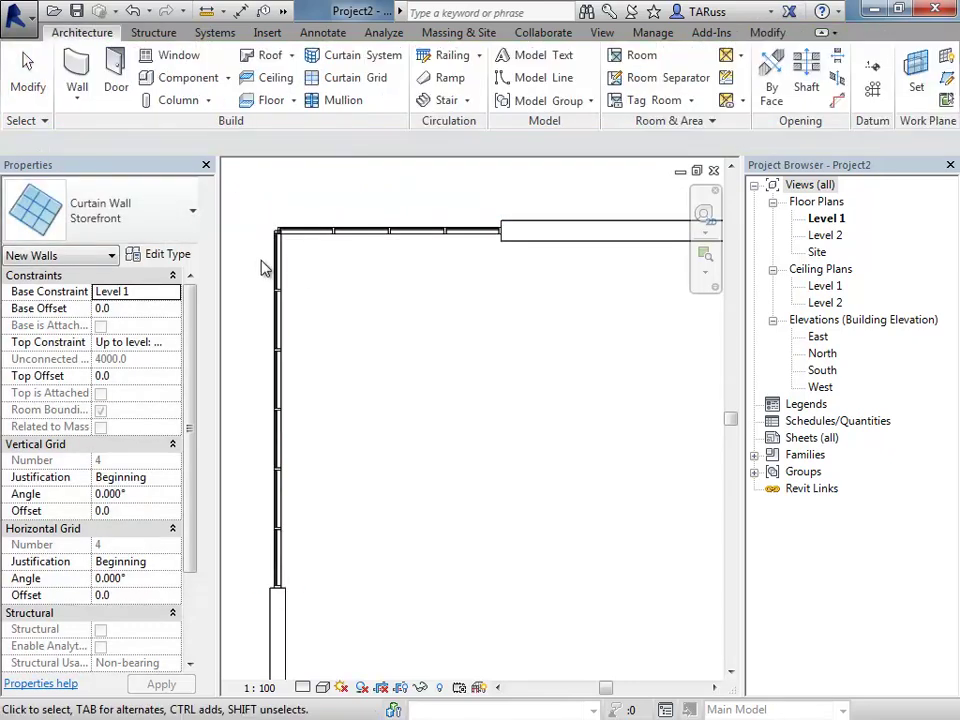
- Set the floor plan's detail level to Fine and its visual style to one that shows the wall layers in colour
scroll(263, 261, "down", 9)
scroll(266, 261, "up", 2)
middle_click_drag(316, 315, 344, 341)
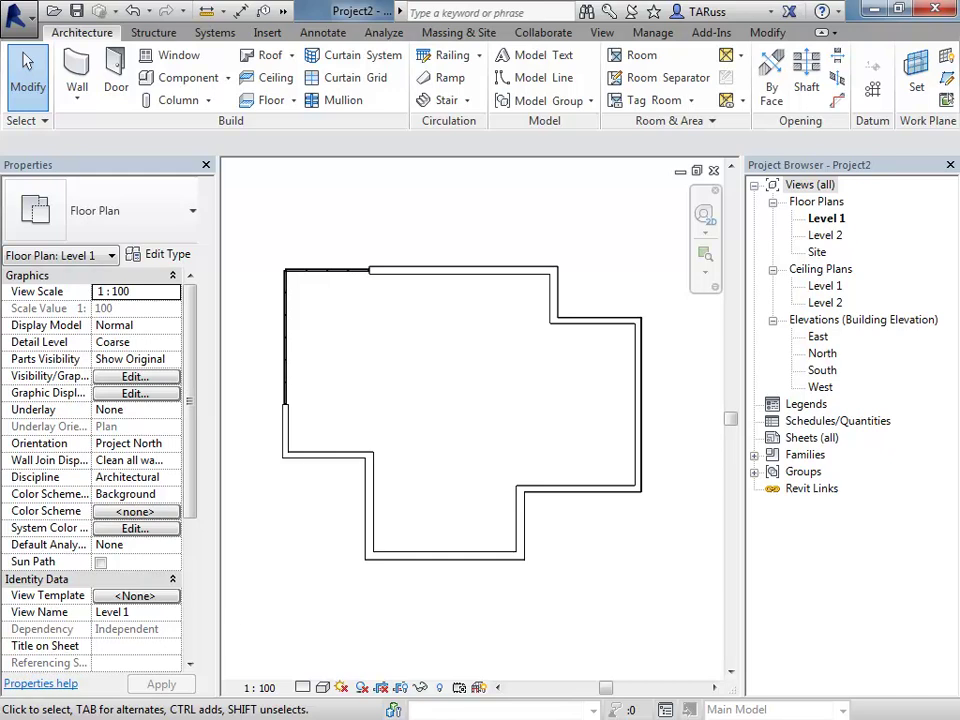
left_click(302, 688)
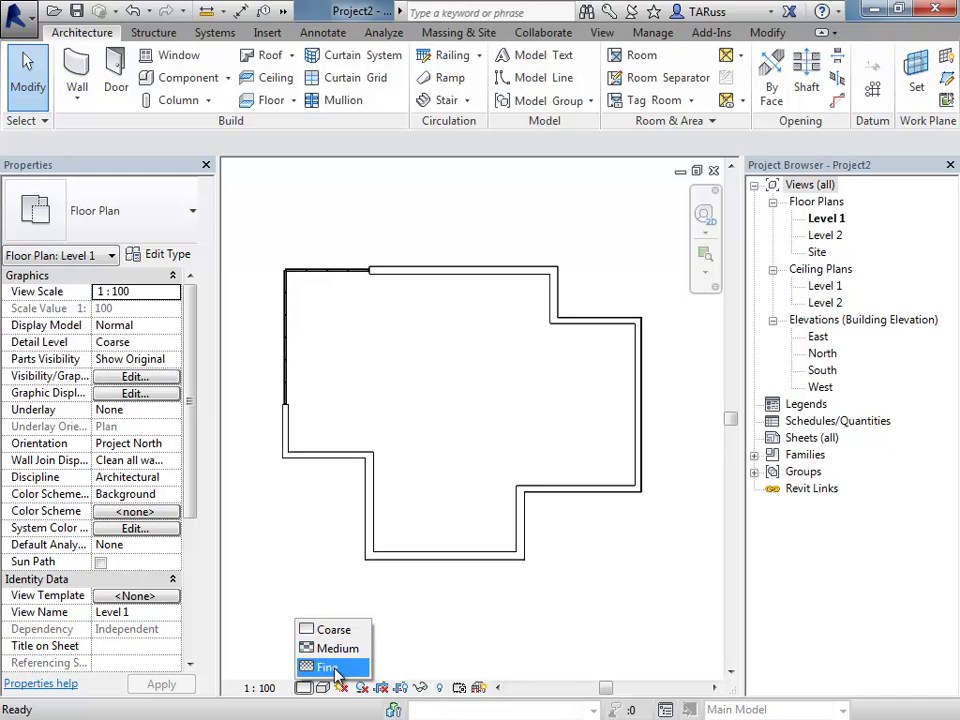
left_click(334, 668)
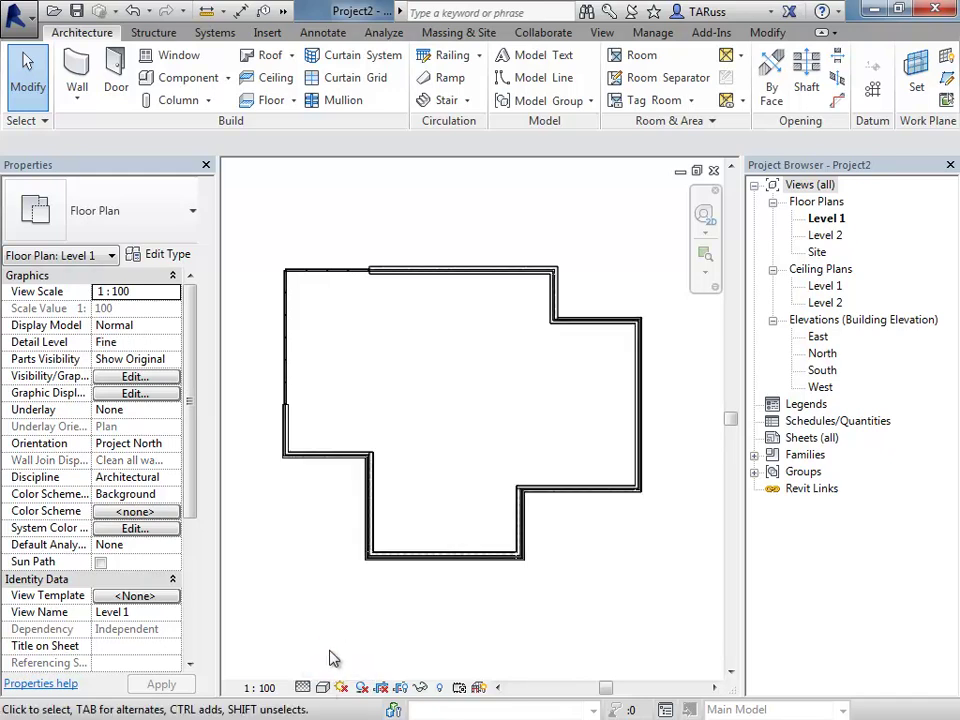
left_click(322, 687)
left_click(355, 612)
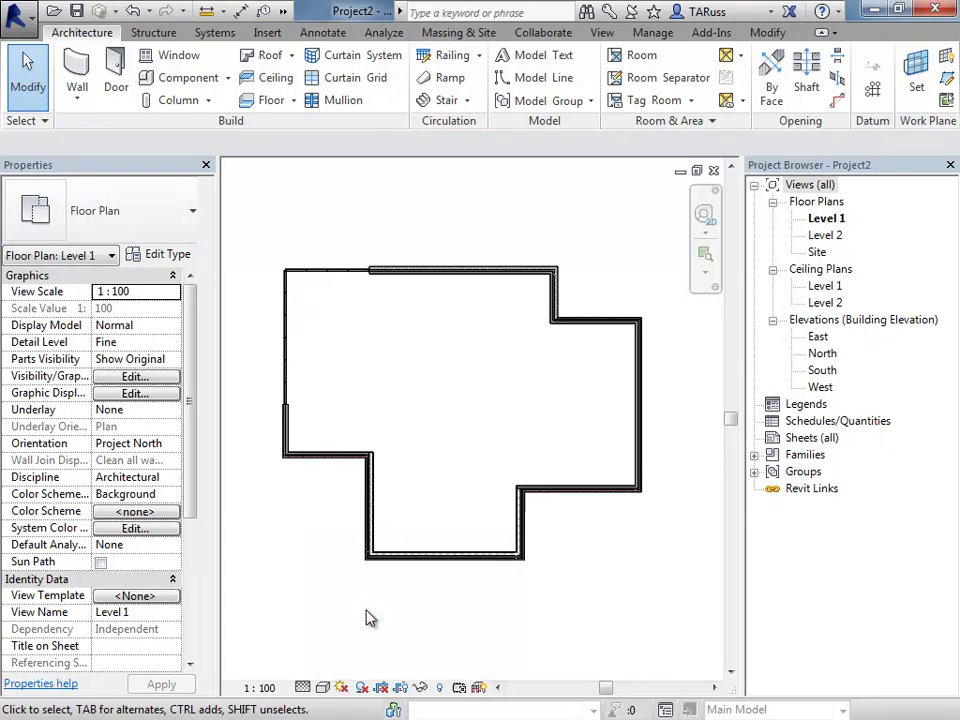
- Examine the material layers of the different wall types at their corners around the plan
scroll(523, 420, "up", 5)
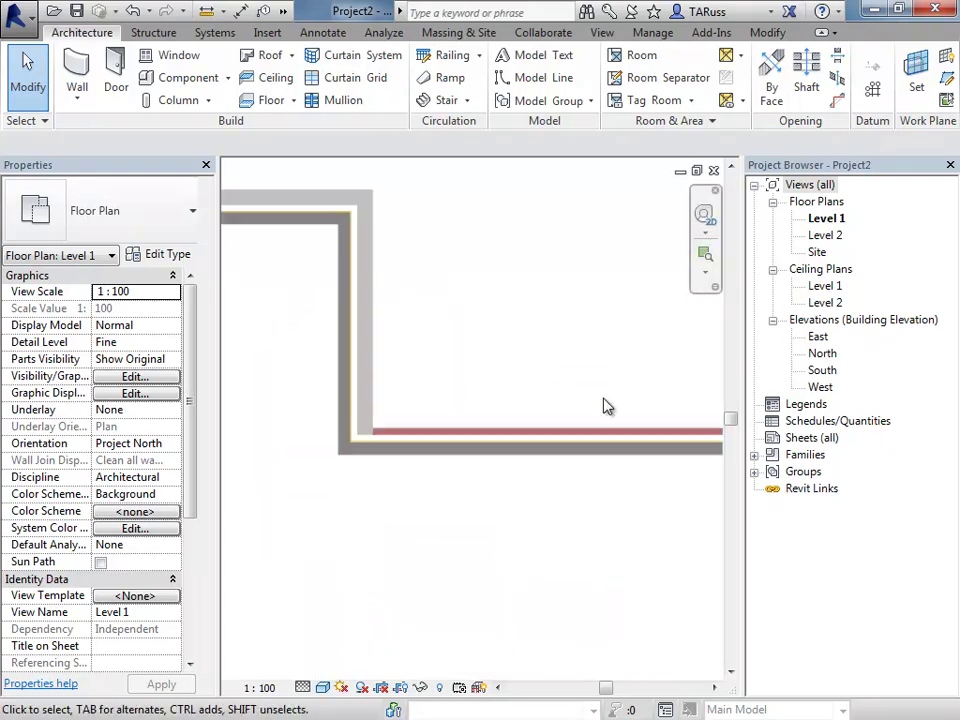
middle_click_drag(338, 436, 336, 392)
scroll(337, 391, "up", 1)
scroll(367, 392, "up", 1)
scroll(366, 396, "down", 3)
scroll(366, 401, "down", 2)
middle_click_drag(512, 463, 557, 303)
scroll(524, 437, "down", 2)
mouse_move(520, 437)
middle_mouse_down()
mouse_move(459, 450)
mouse_move(551, 446)
mouse_move(520, 440)
middle_mouse_up()
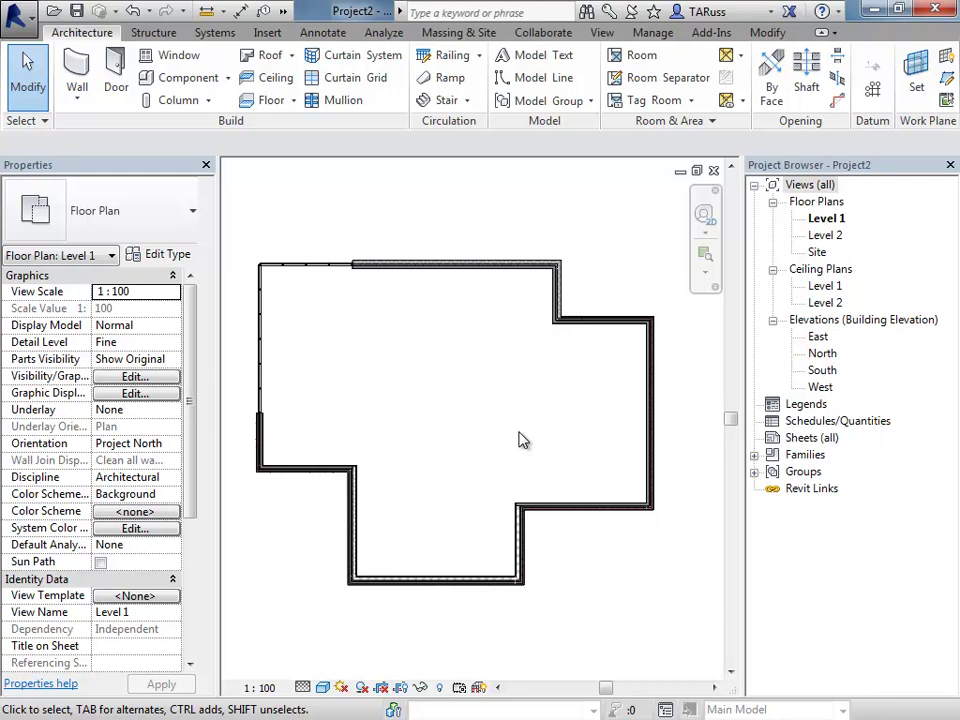
- Tag by category, with leaders, the upper Exterior - Block on Mtl. Stud wall and the right-hand Exterior - Brick and Block on Mtl. Stud wall
left_click(318, 33)
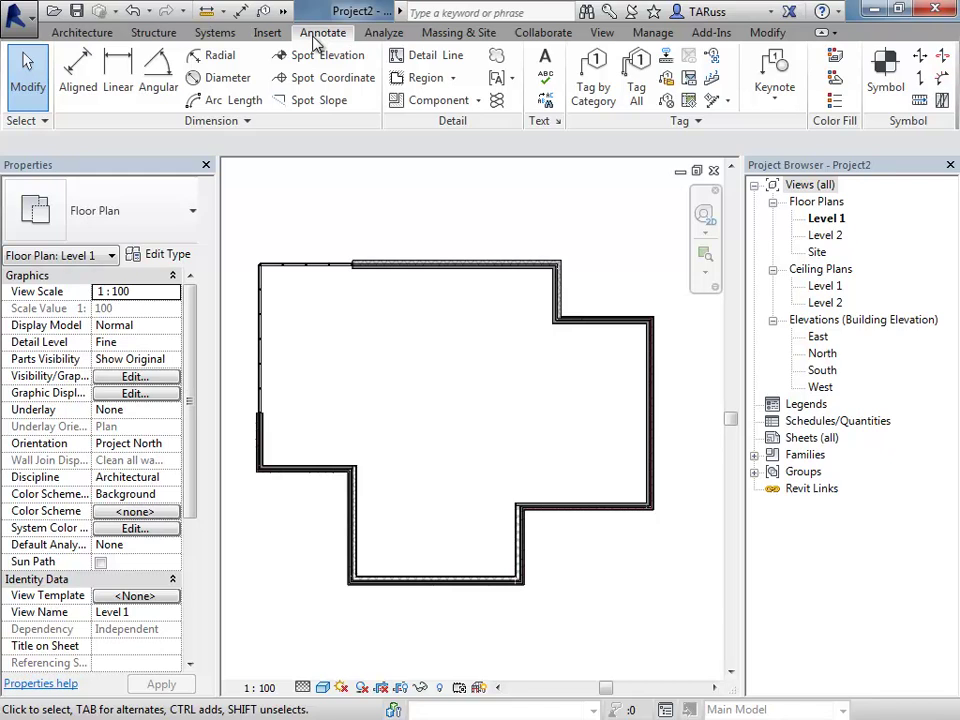
left_click(592, 94)
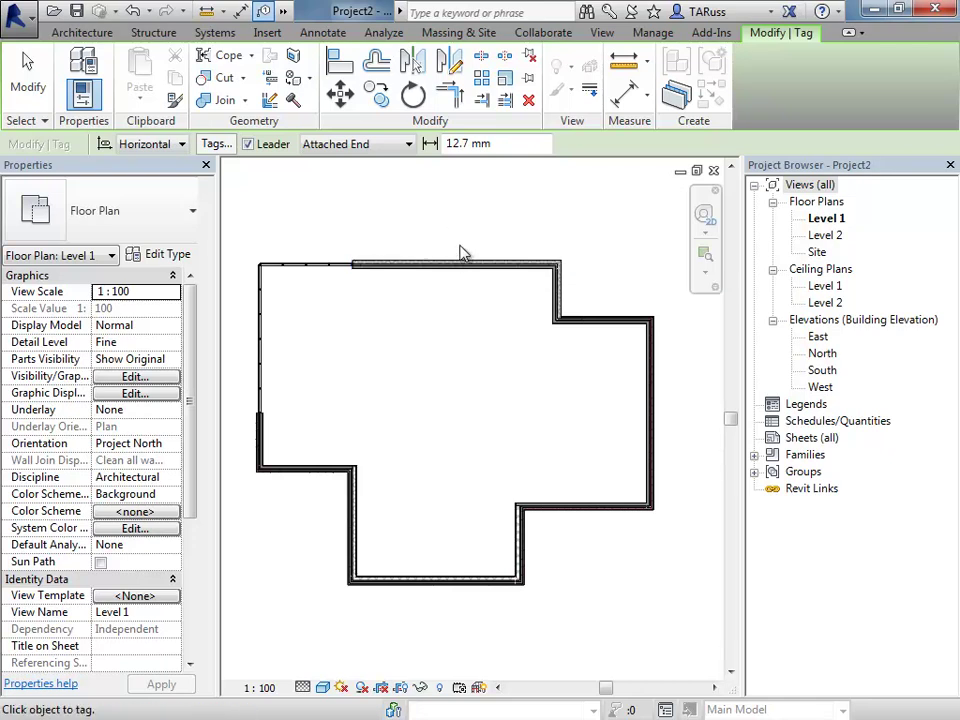
left_click(458, 262)
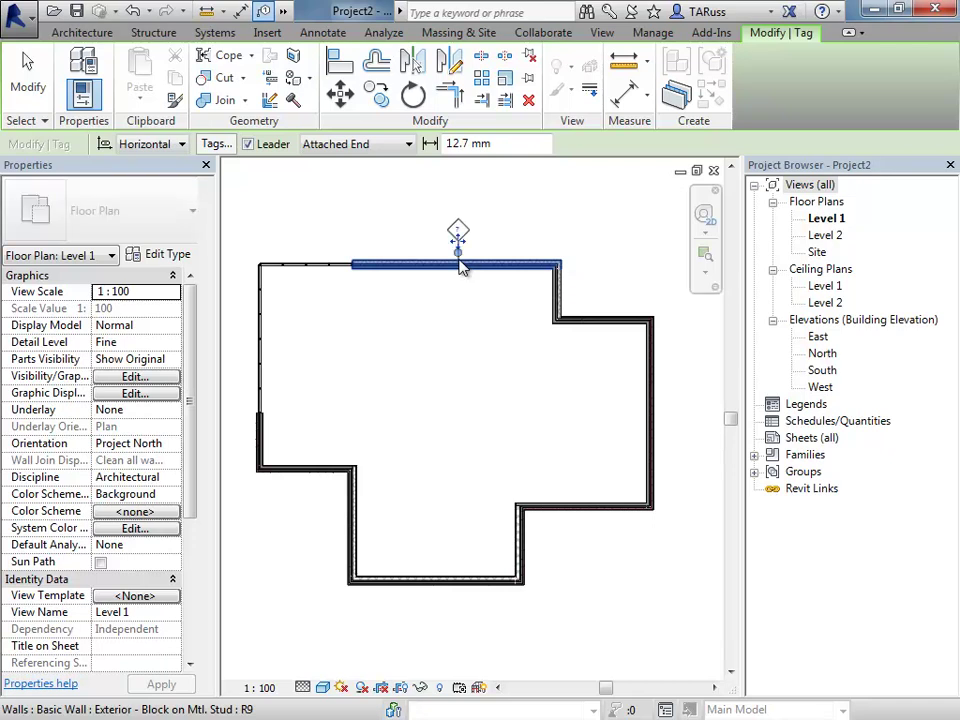
scroll(480, 354, "up", 5)
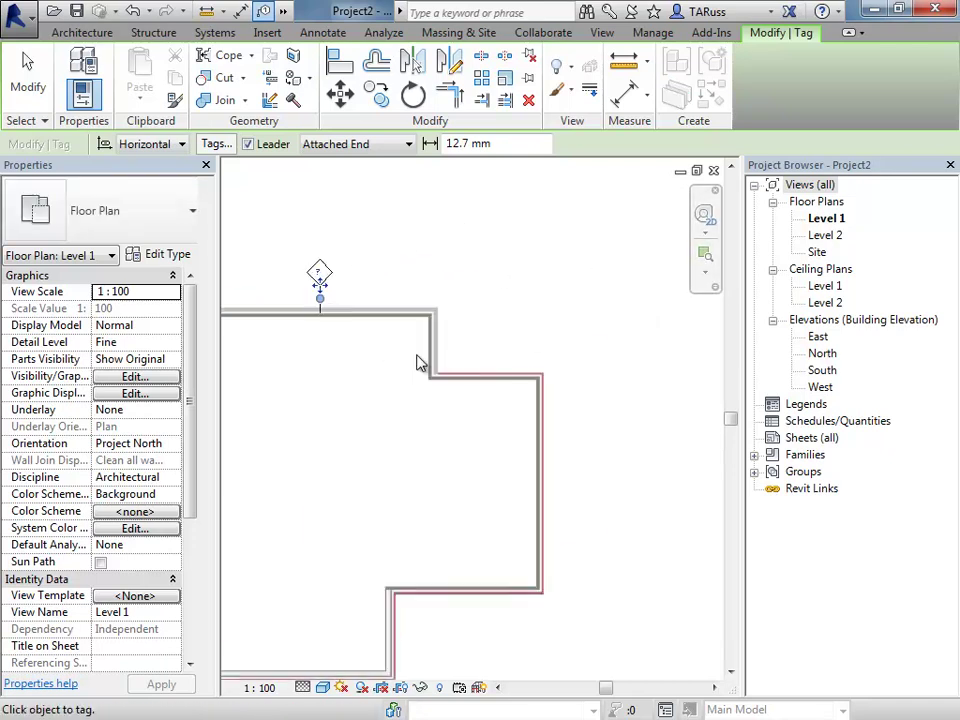
middle_click_drag(288, 291, 492, 261)
middle_click_drag(606, 466, 476, 422)
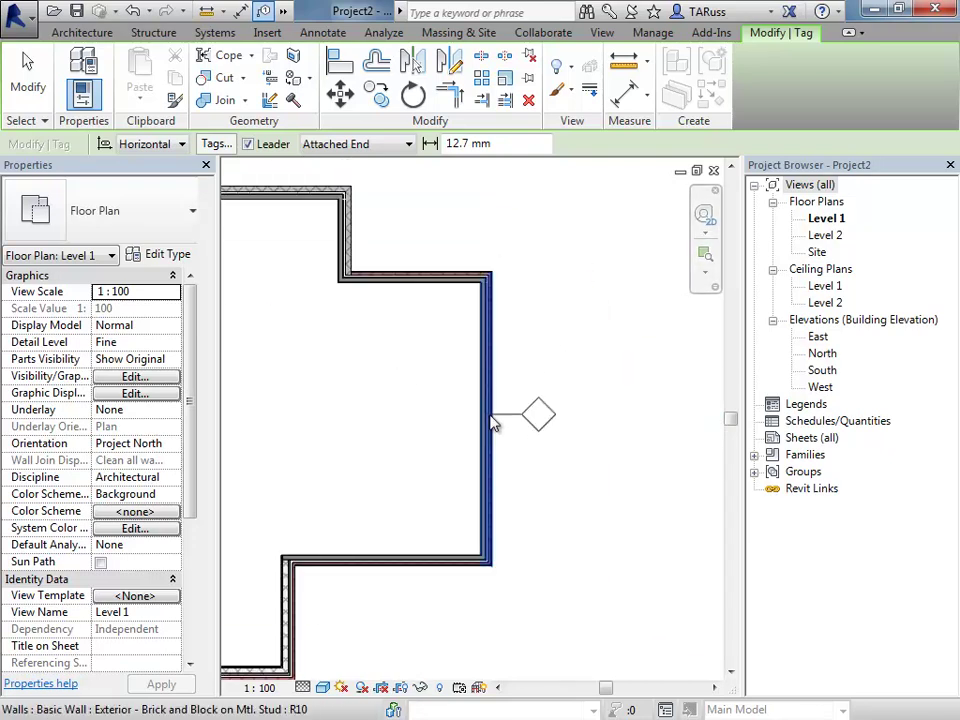
left_click(493, 424)
- Tag the plan's lowest horizontal wall, of type Exterior - Brick on CMU, with a leader
middle_click_drag(454, 538, 540, 444)
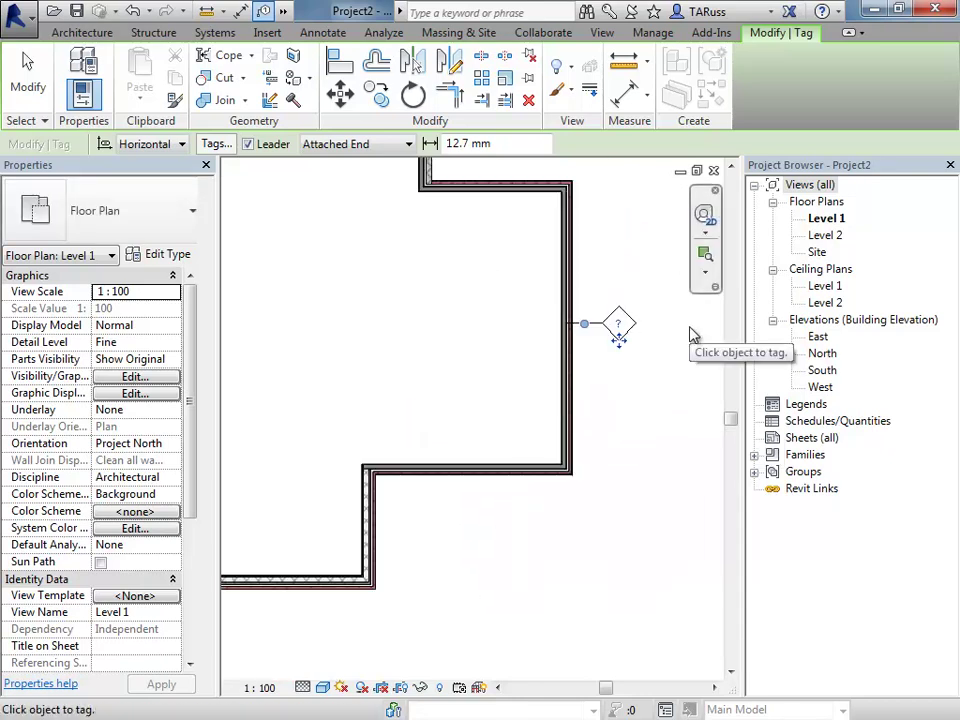
middle_click_drag(427, 458, 597, 392)
scroll(562, 402, "down", 2)
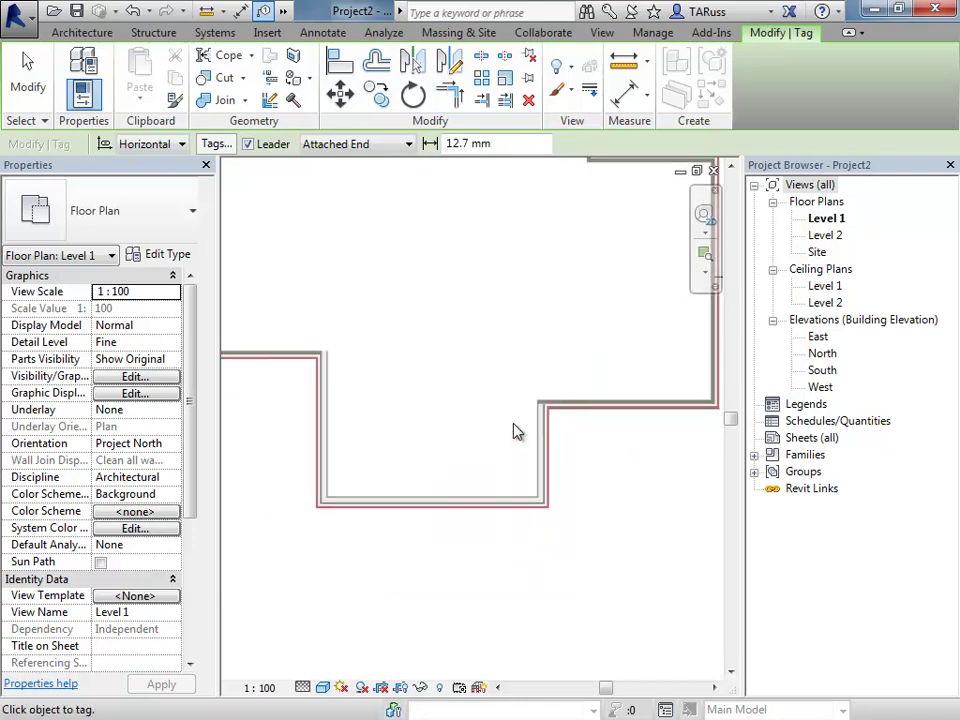
left_click(447, 502)
middle_click_drag(401, 379, 448, 445)
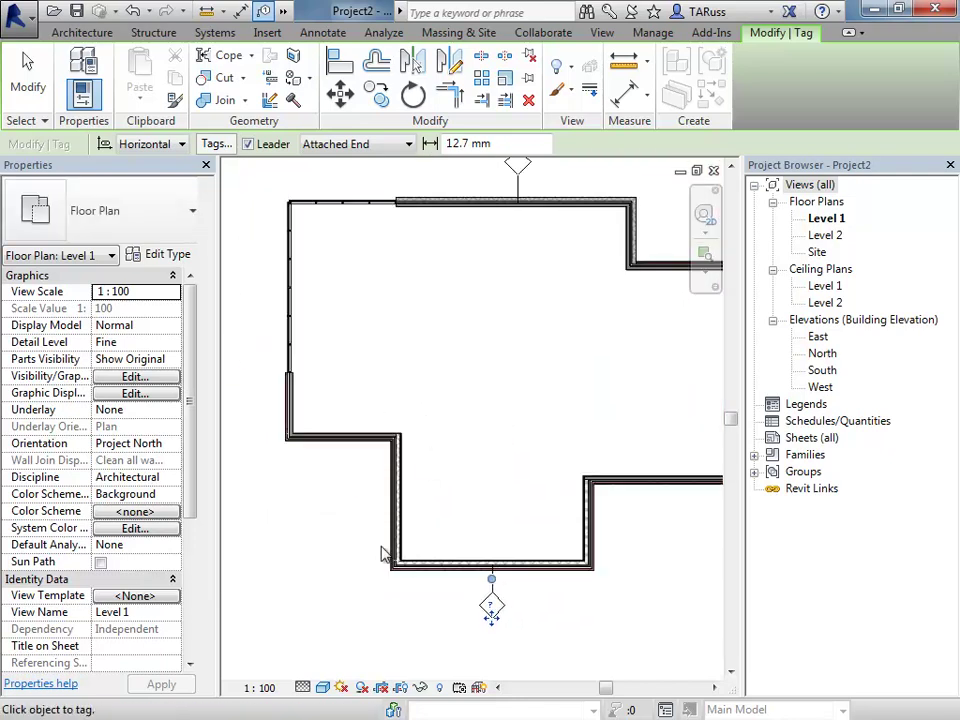
- Tag the short horizontal Exterior - Brick on Mtl. Stud wall at the lower left and the vertical Storefront curtain wall
scroll(381, 553, "up", 3)
scroll(400, 330, "down", 3)
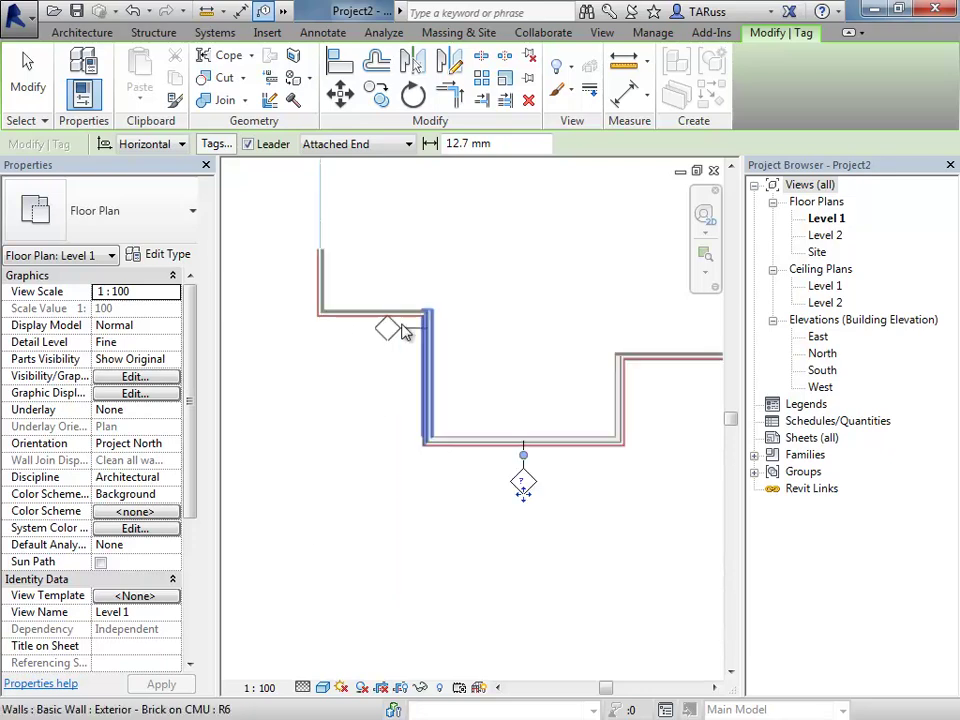
middle_click_drag(364, 326, 401, 645)
left_click(323, 527)
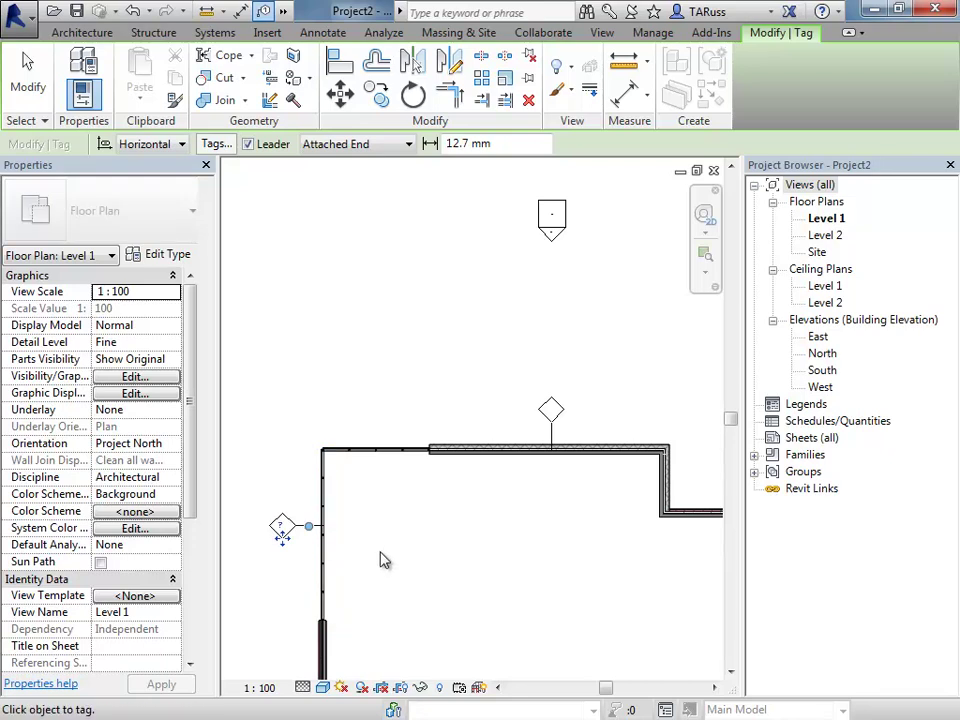
scroll(366, 379, "down", 2)
middle_click_drag(447, 430, 454, 431)
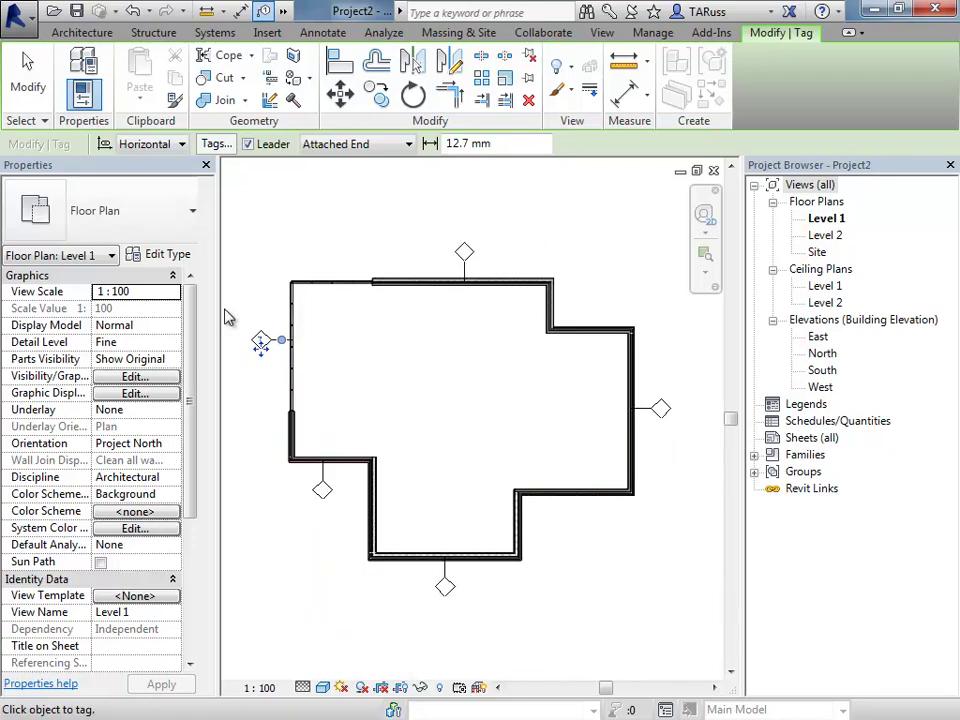
left_click(28, 68)
left_click(345, 215)
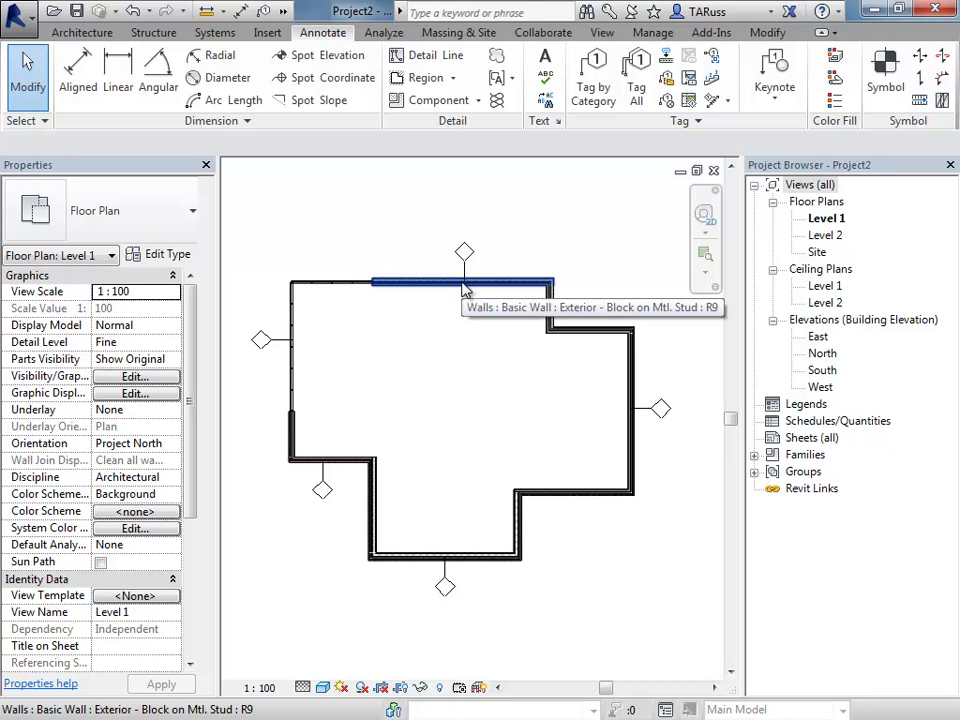
- Set the upper wall's tag value to 1 and accept the change to the type parameter
scroll(463, 253, "up", 5)
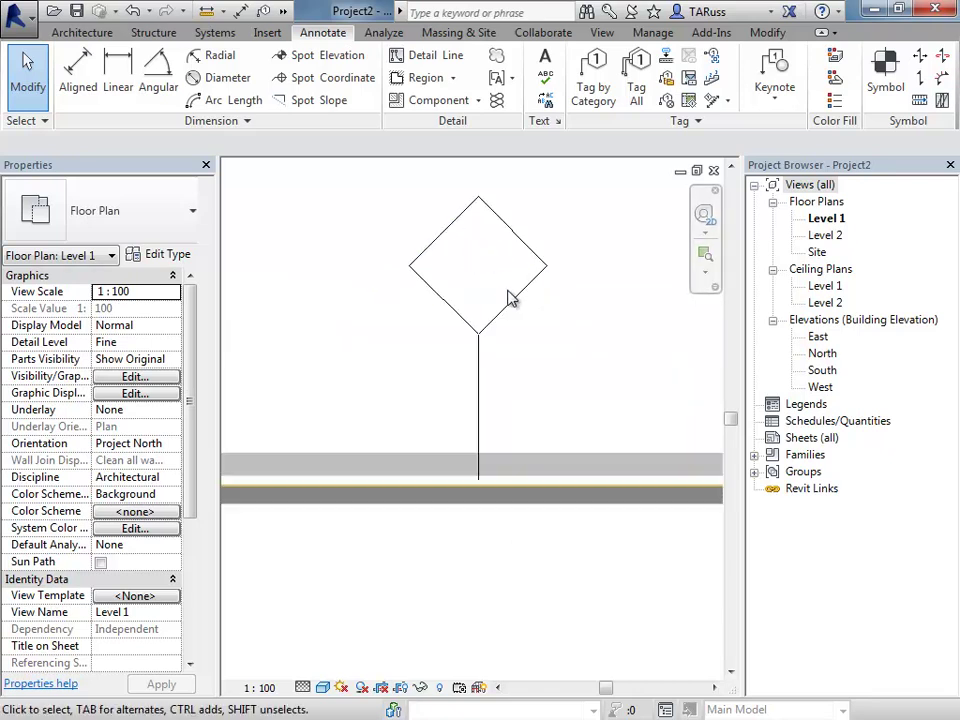
left_click(507, 308)
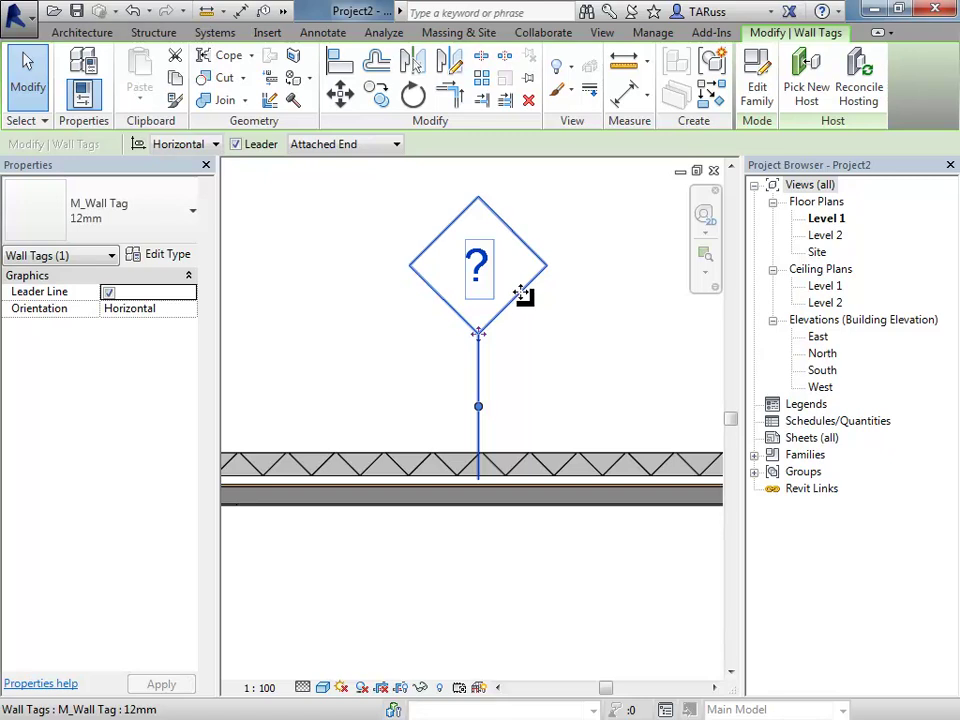
left_click(481, 272)
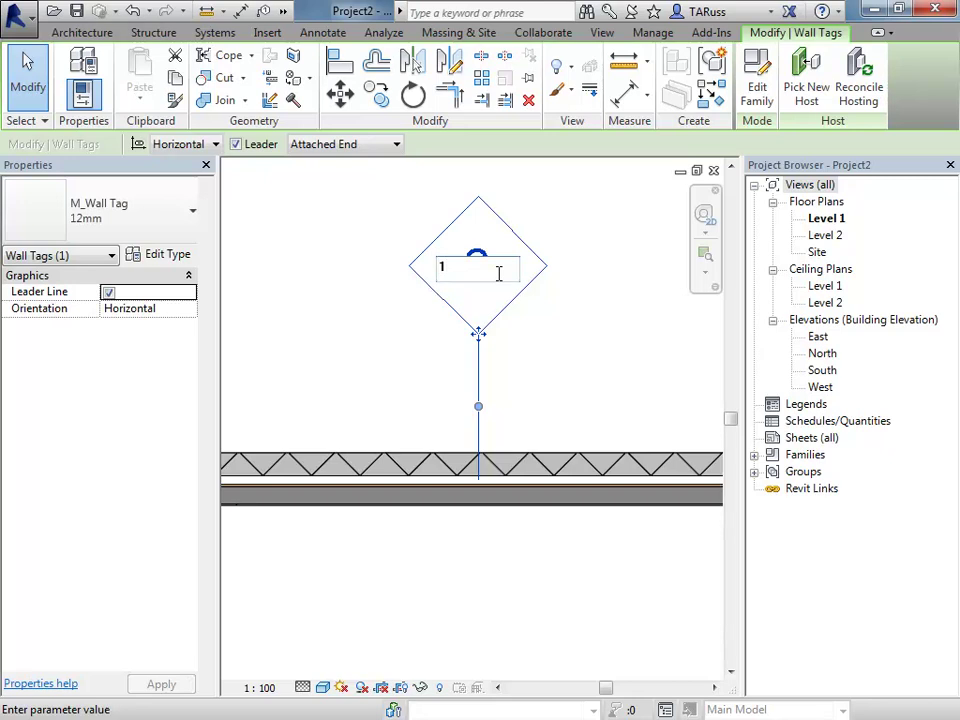
key("Return")
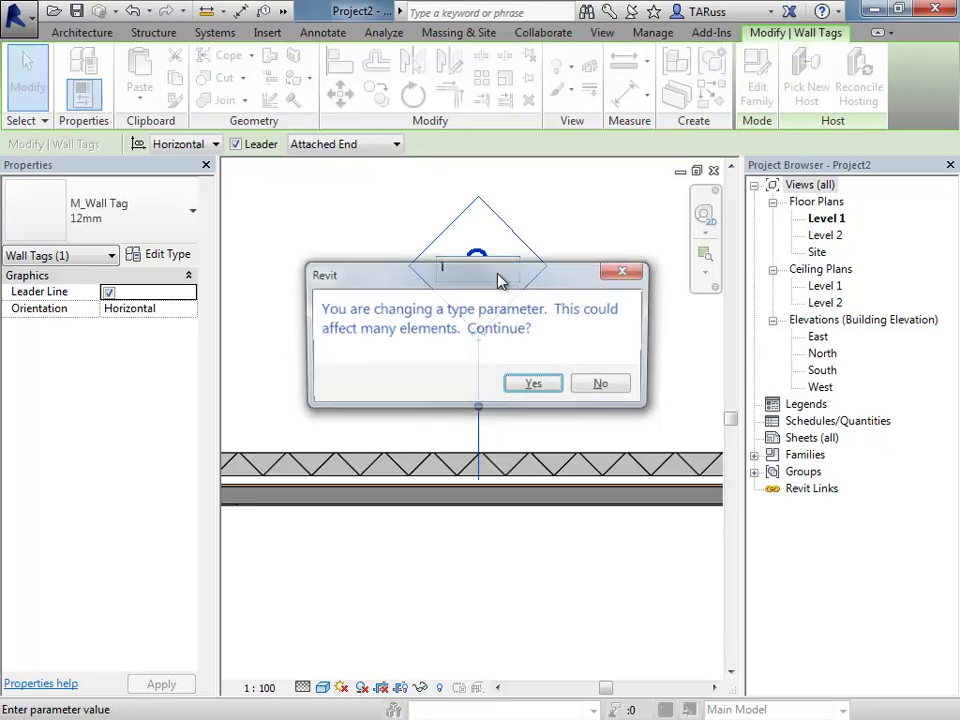
left_click(533, 386)
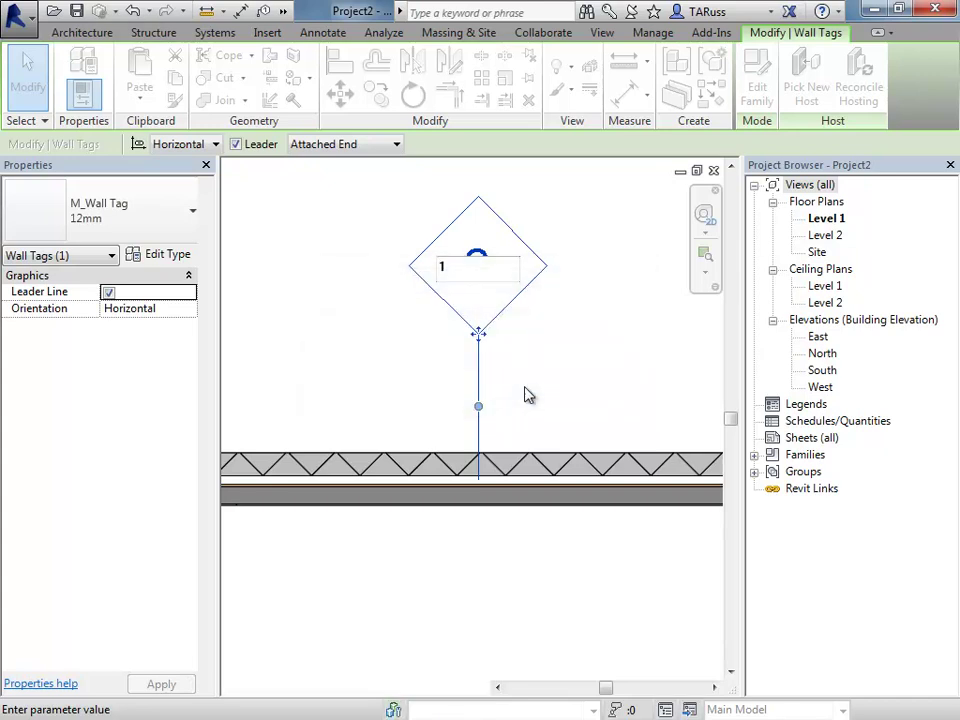
scroll(431, 349, "down", 5)
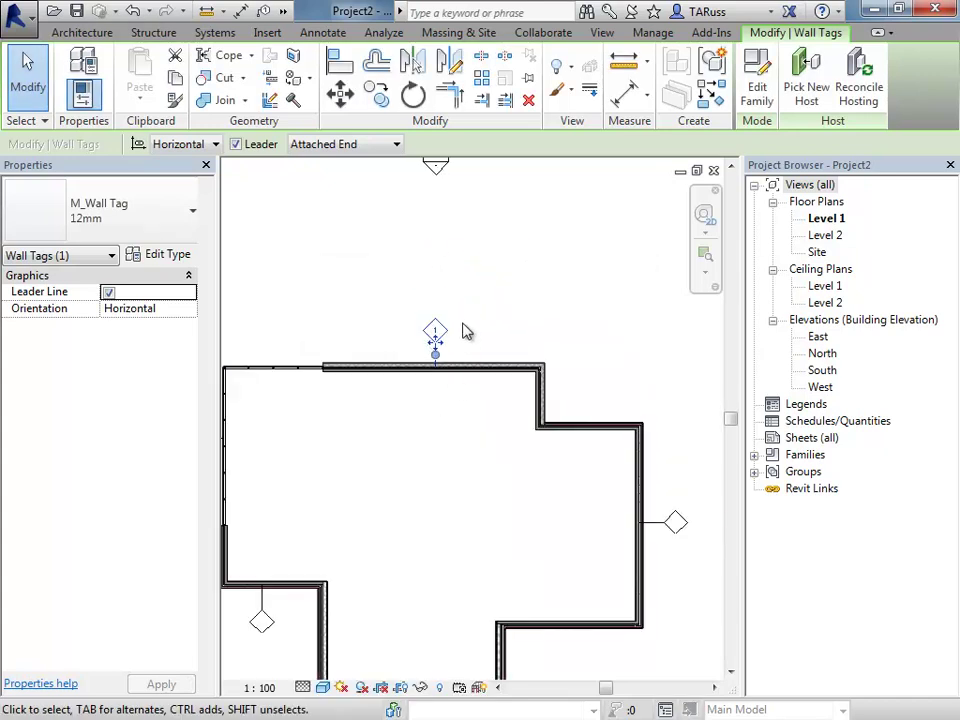
scroll(436, 328, "up", 5)
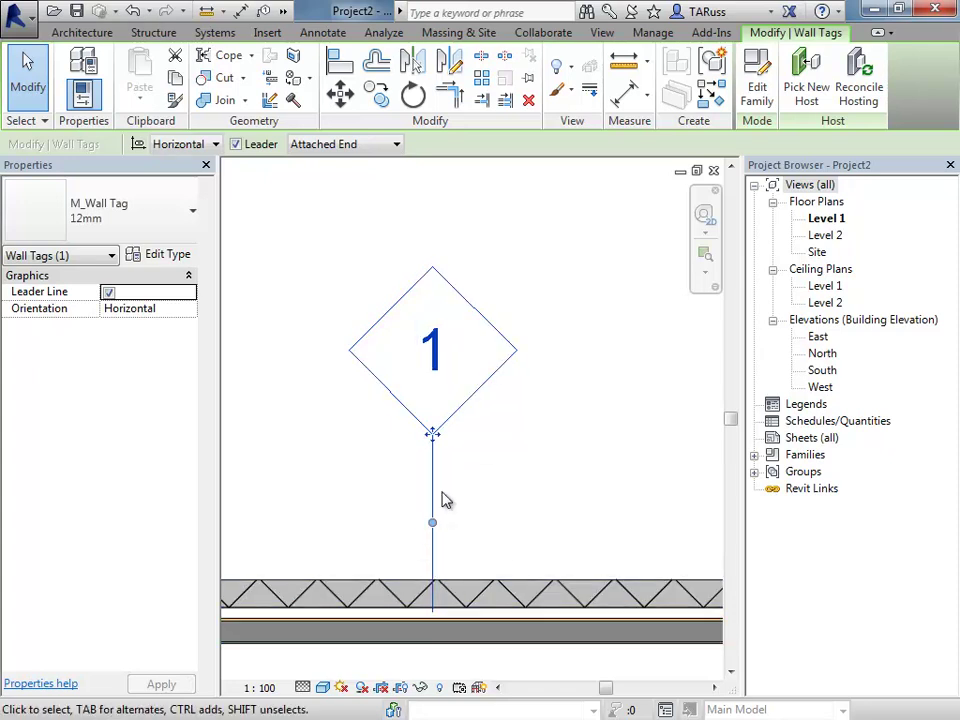
- Set the tag value of the right-hand Brick and Block wall to 2, accepting the type parameter change
scroll(378, 240, "down", 3)
scroll(347, 285, "down", 4)
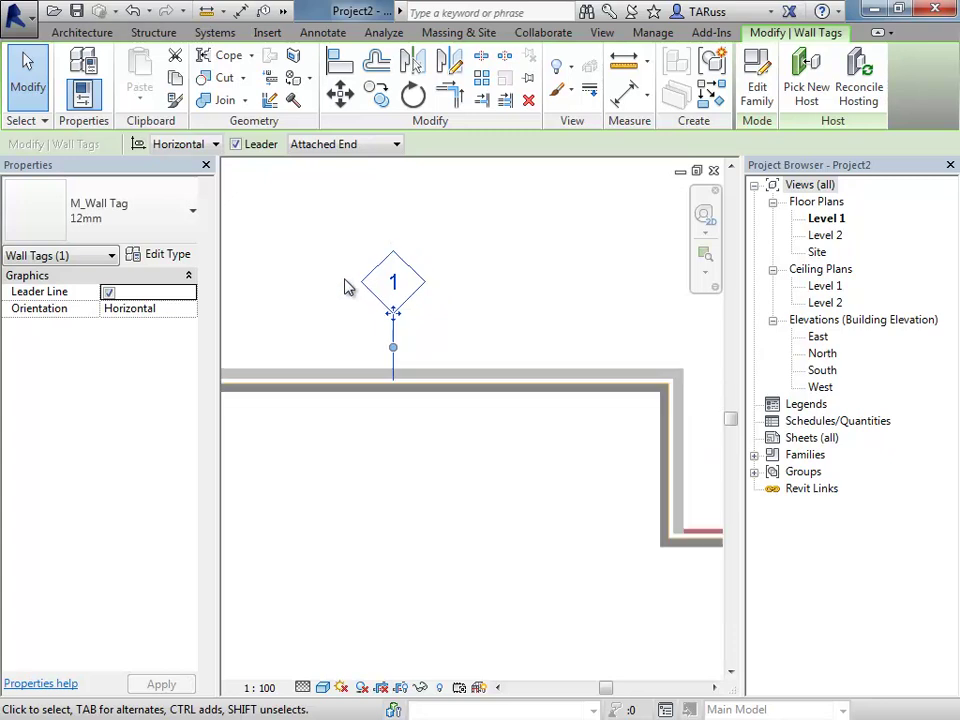
middle_click_drag(498, 448, 440, 348)
scroll(640, 445, "up", 5)
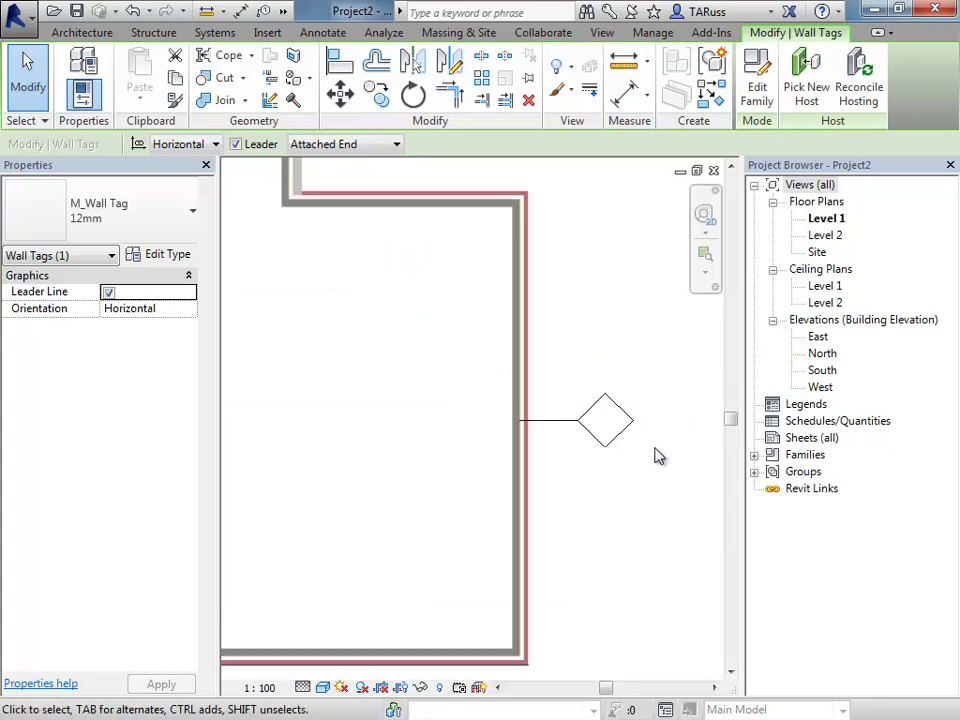
left_click(584, 408)
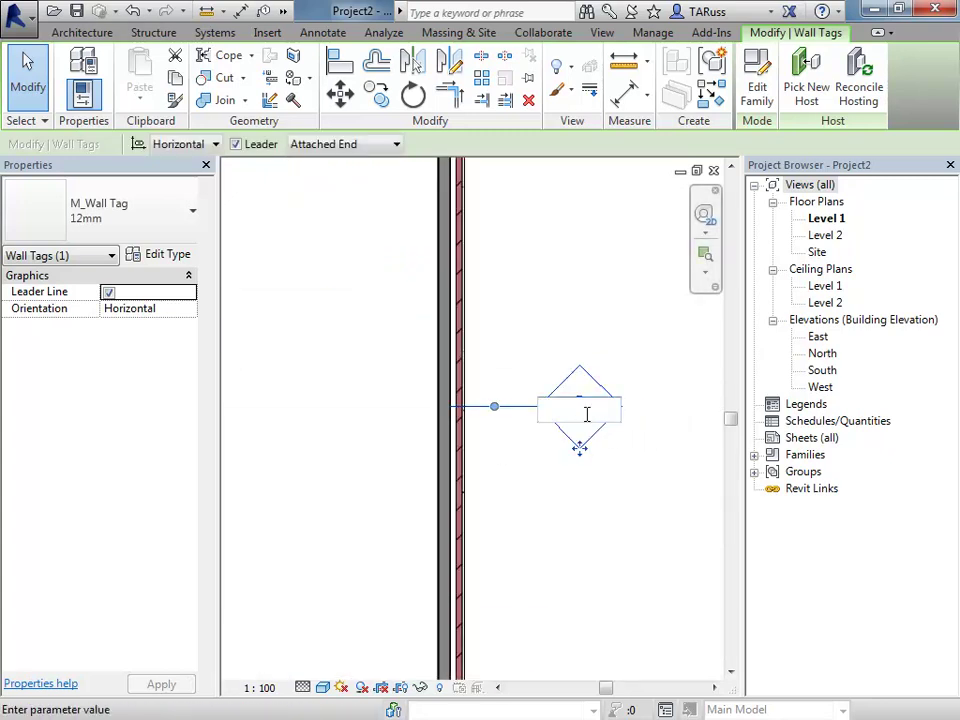
type("2")
key("Return")
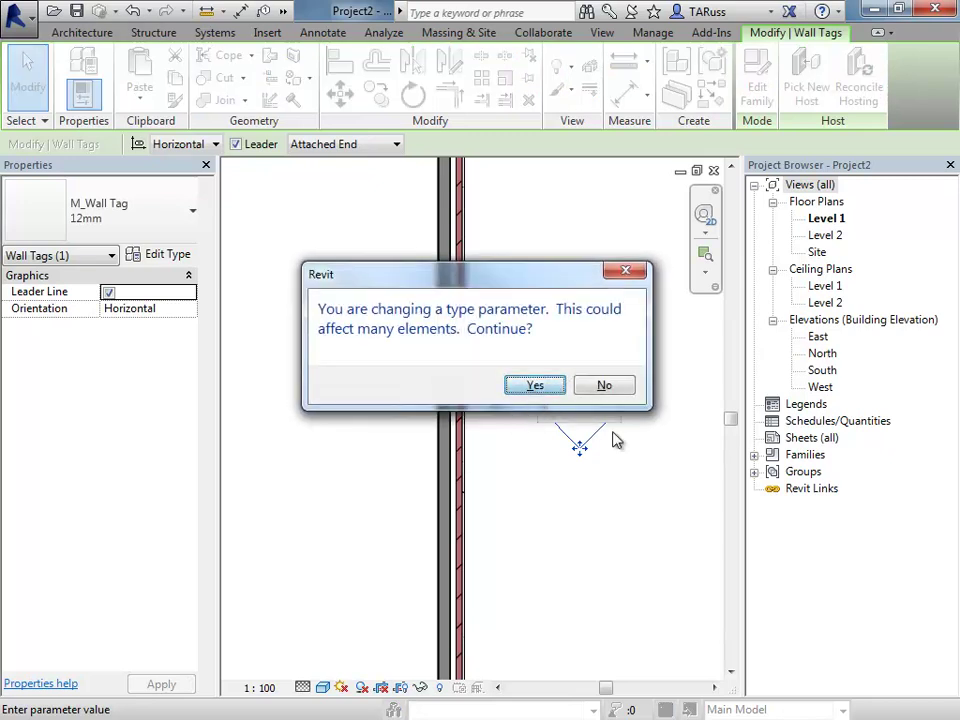
key("Return")
- Set the tag value of the lowest Brick on CMU wall to 3, accepting the type parameter change
scroll(575, 430, "down", 3)
middle_click_drag(364, 554, 570, 454)
left_click(448, 567)
left_click(452, 558)
type("3")
key("Return")
left_click(545, 385)
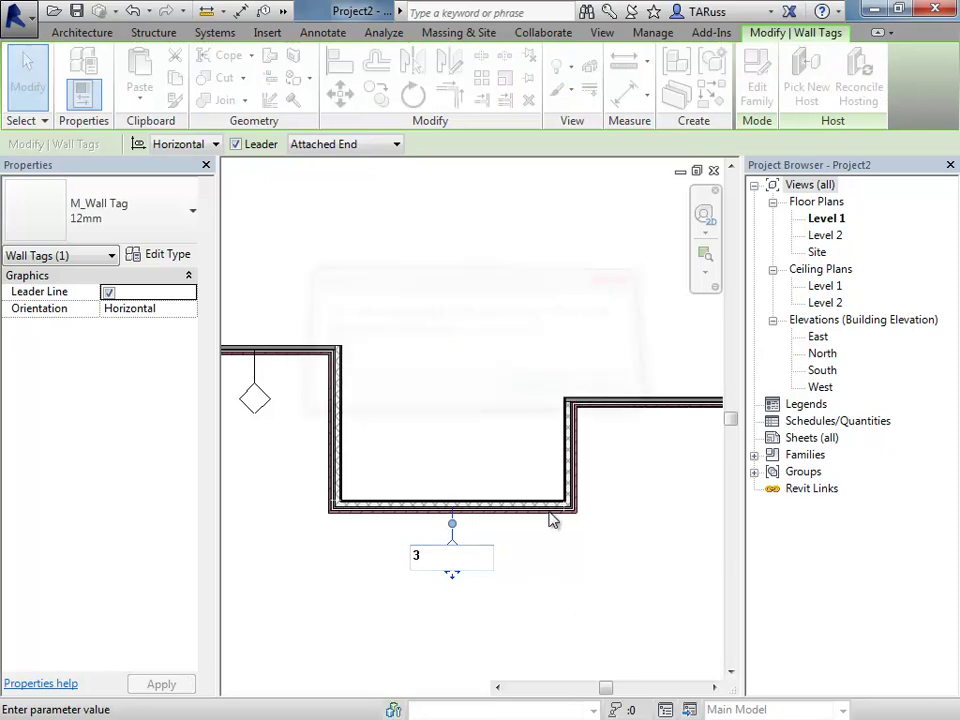
- Set the tag value of the lower-left Brick on Mtl. Stud wall to 4, accepting the type parameter change
middle_click_drag(388, 435, 588, 540)
left_click(487, 535)
left_click(488, 533)
middle_click_drag(540, 586, 395, 494)
scroll(343, 432, "up", 2)
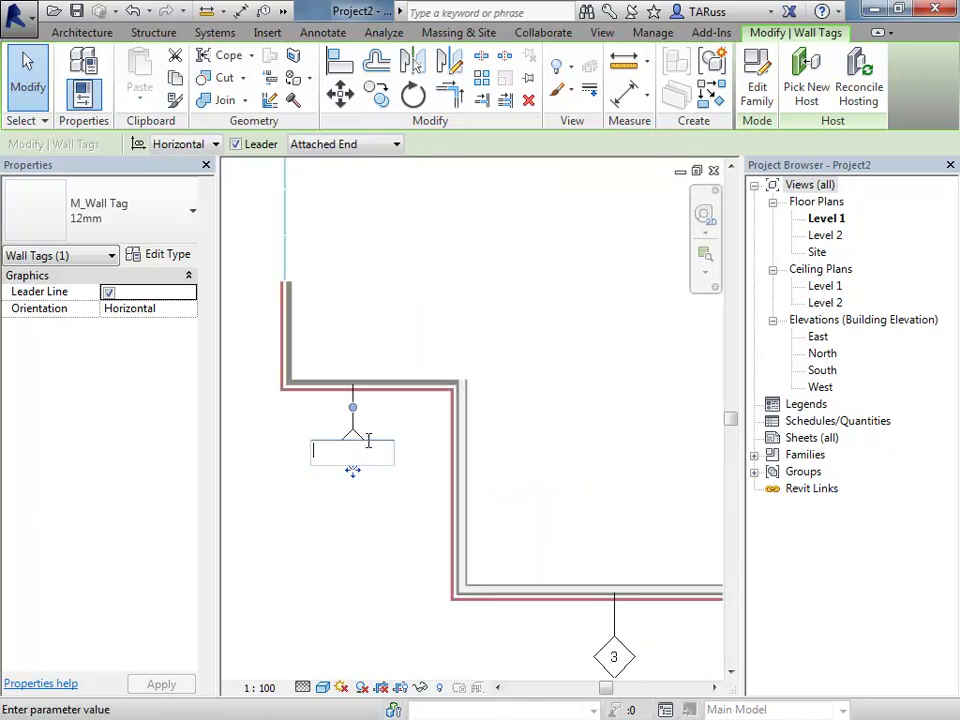
key("Return")
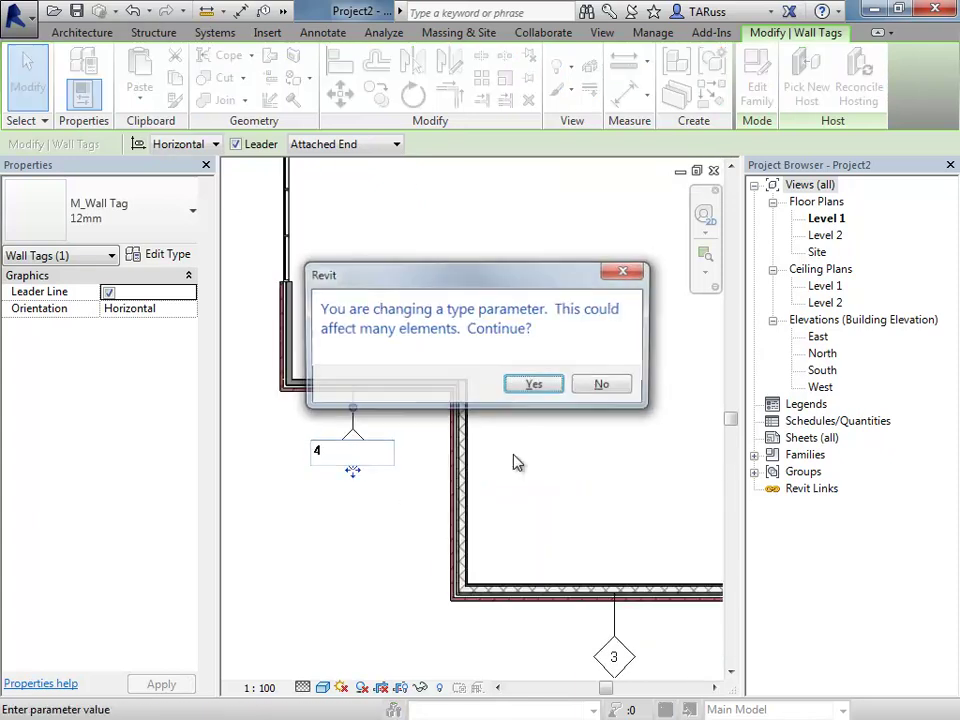
left_click(542, 392)
- Set the tag value of the vertical Storefront curtain wall to 5, accept the type parameter change and deselect the tag
scroll(425, 480, "down", 3)
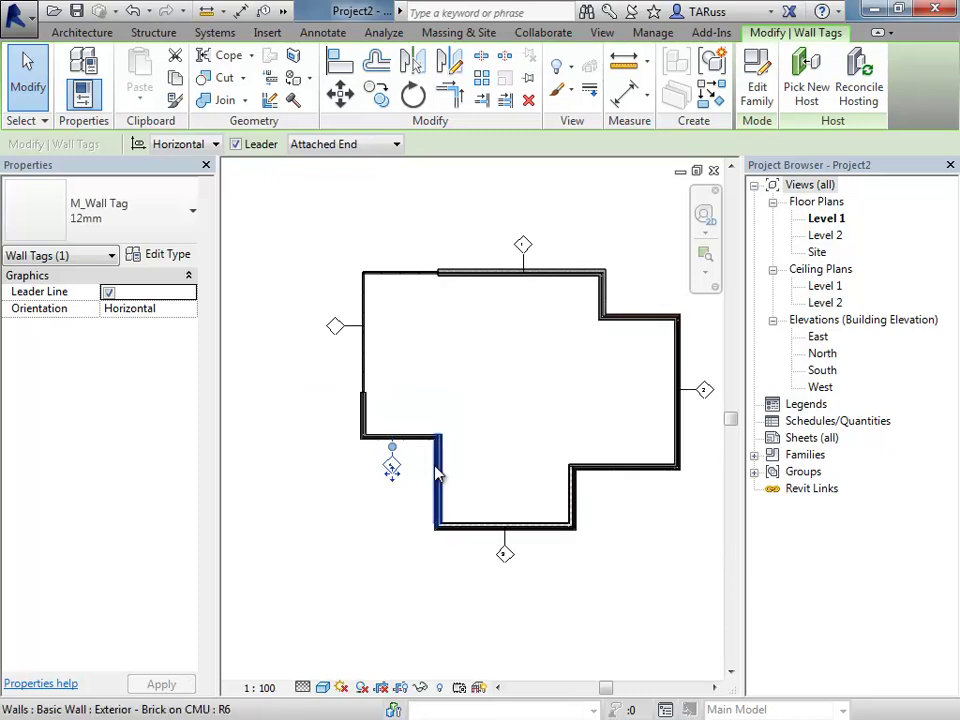
middle_click_drag(444, 378, 401, 458)
left_click(347, 311)
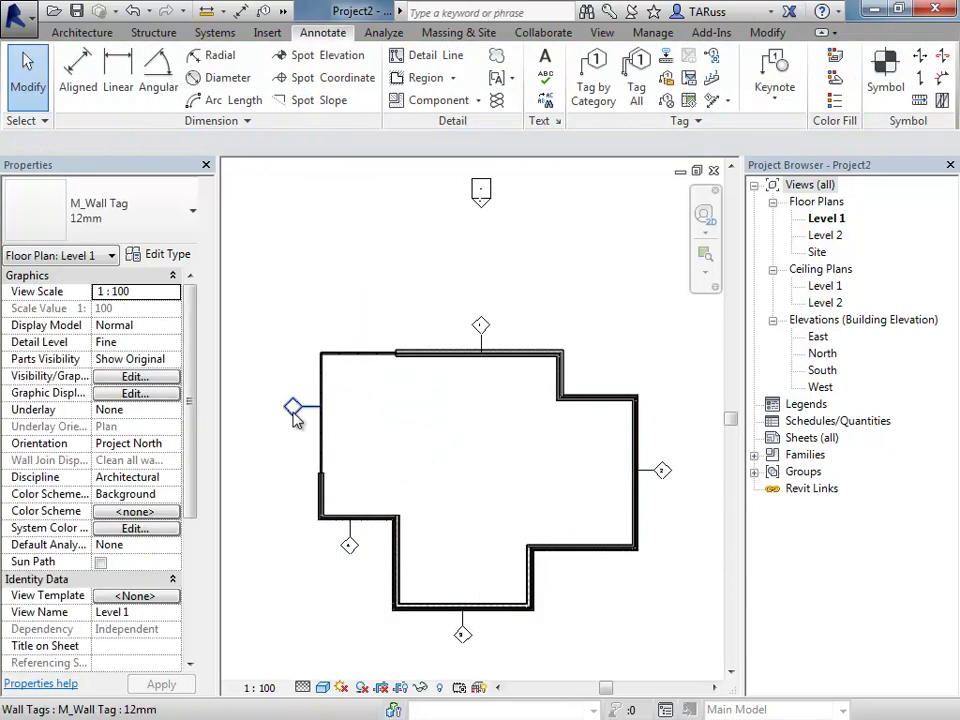
left_click(297, 413)
scroll(310, 408, "up", 3)
left_click(327, 399)
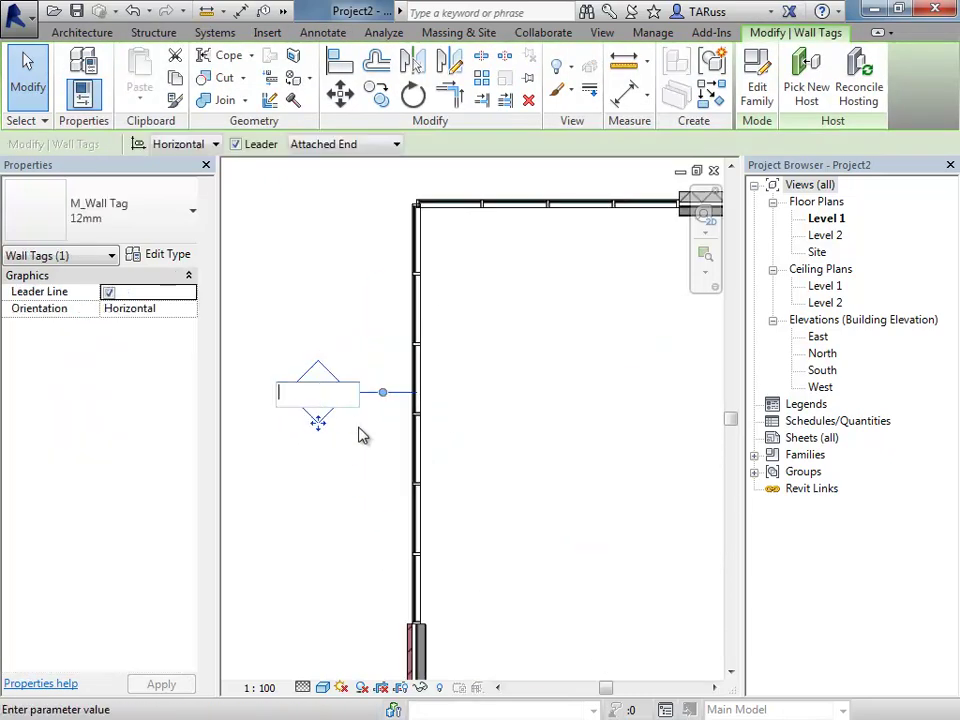
type("5")
key("Return")
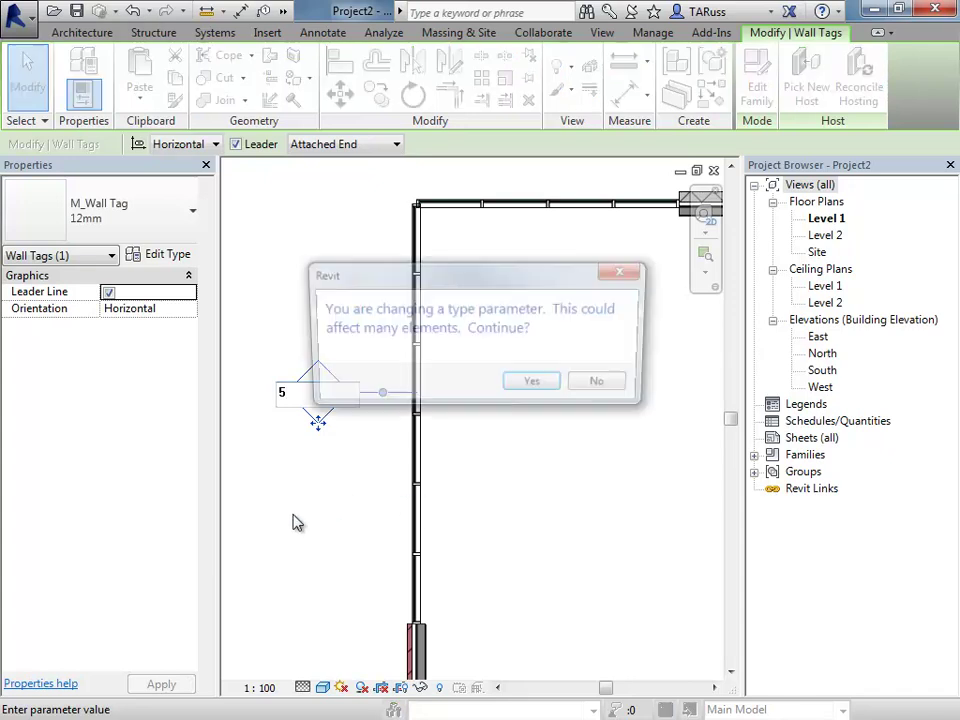
left_click(535, 385)
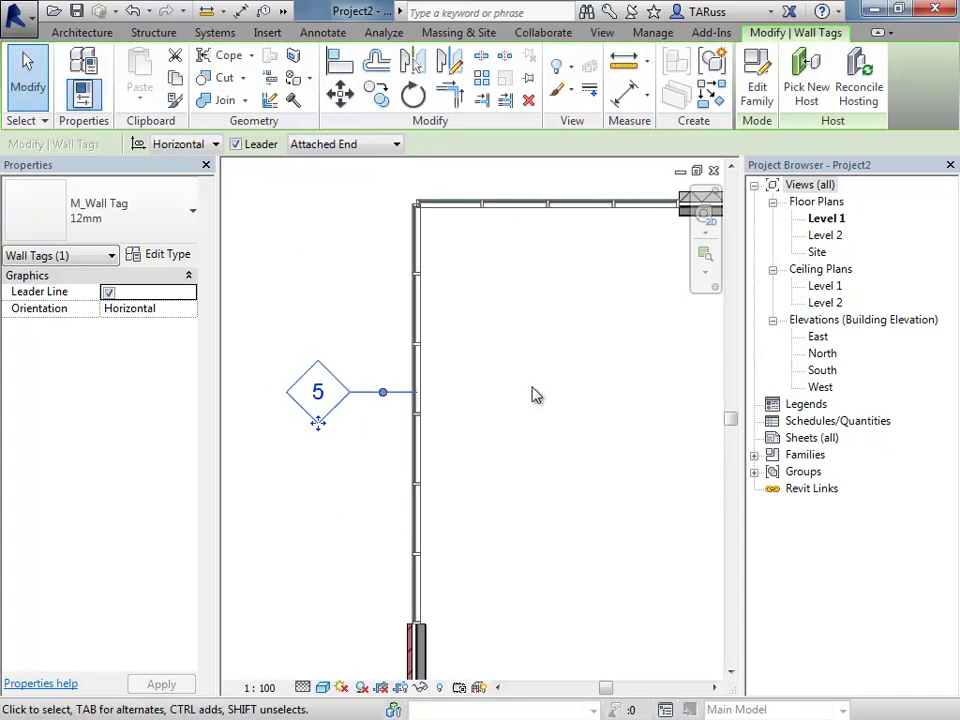
scroll(354, 371, "down", 3)
middle_click_drag(611, 484, 478, 418)
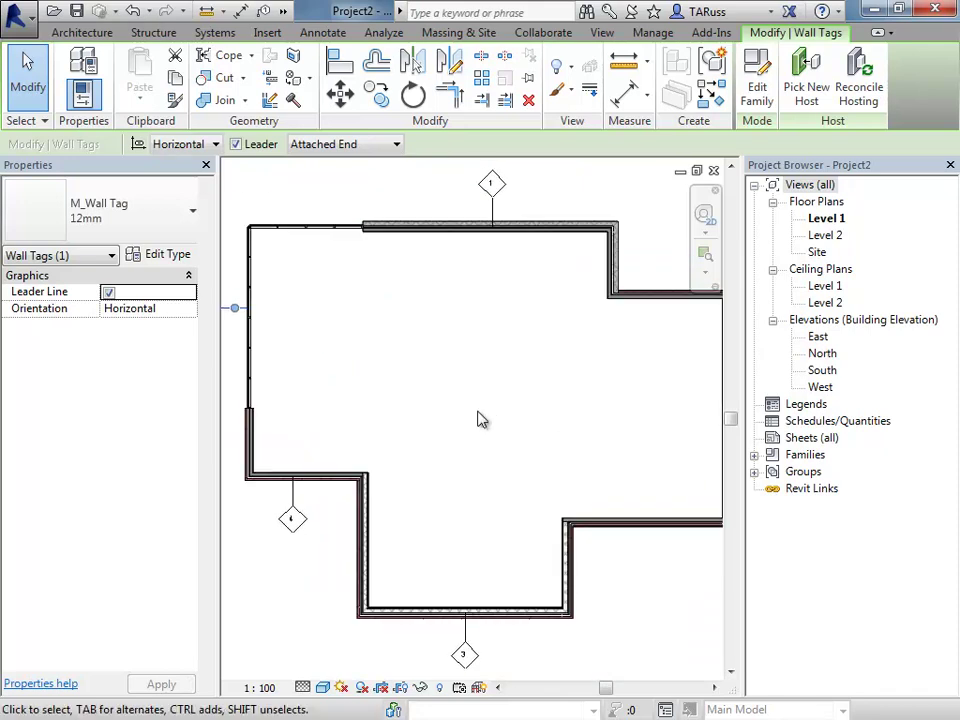
scroll(450, 376, "down", 2)
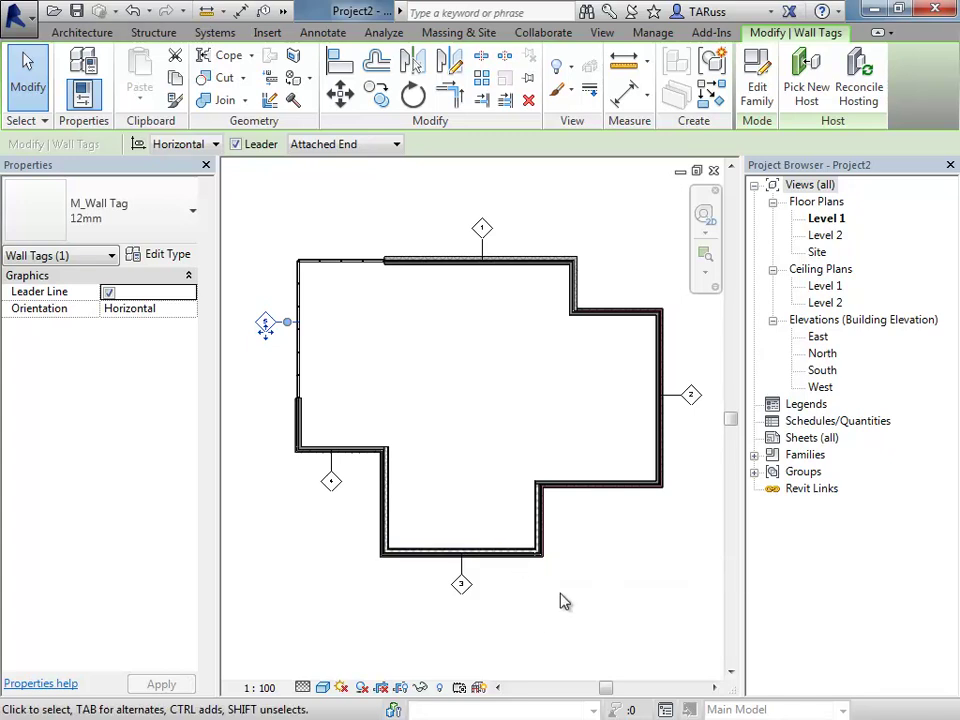
left_click(604, 596)
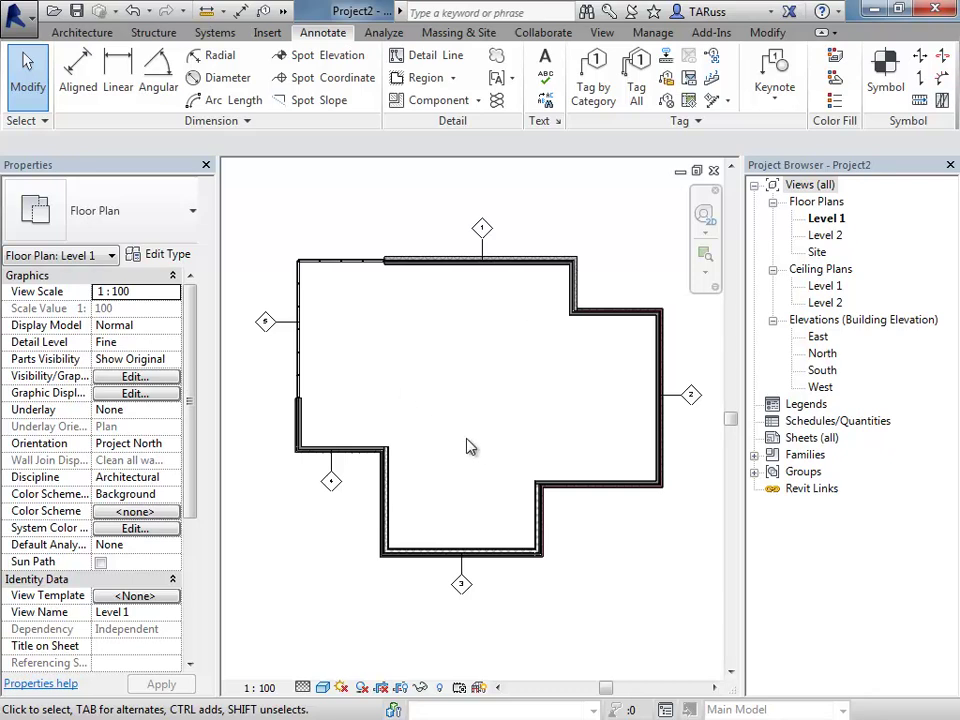
middle_click_drag(470, 446, 456, 457)
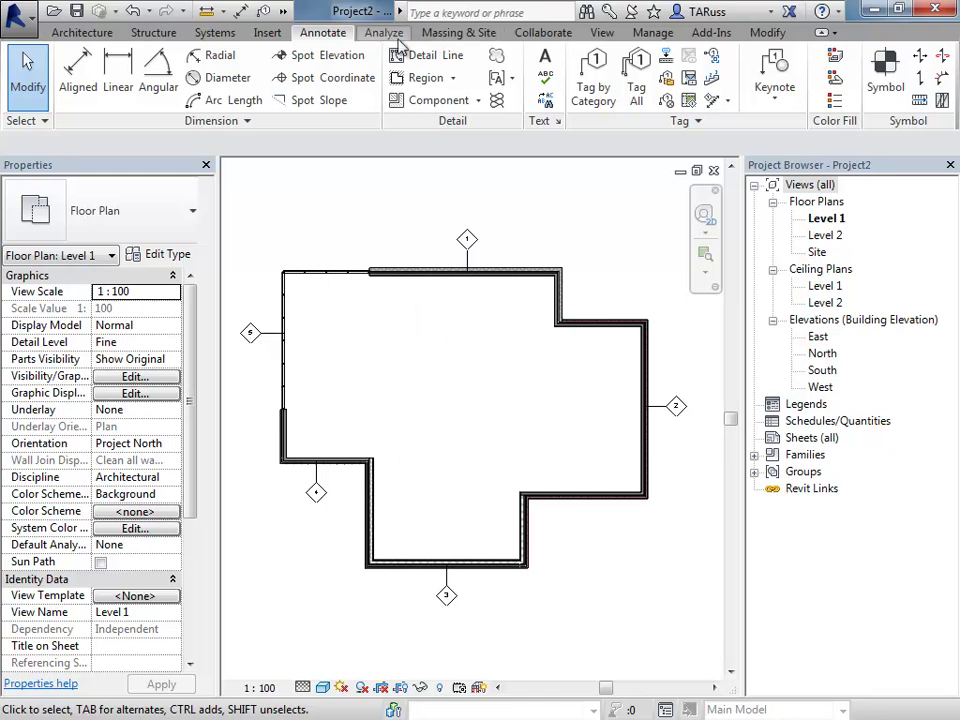
- Create a new legend view named Legend 1 at a scale of 1:50
left_click(602, 33)
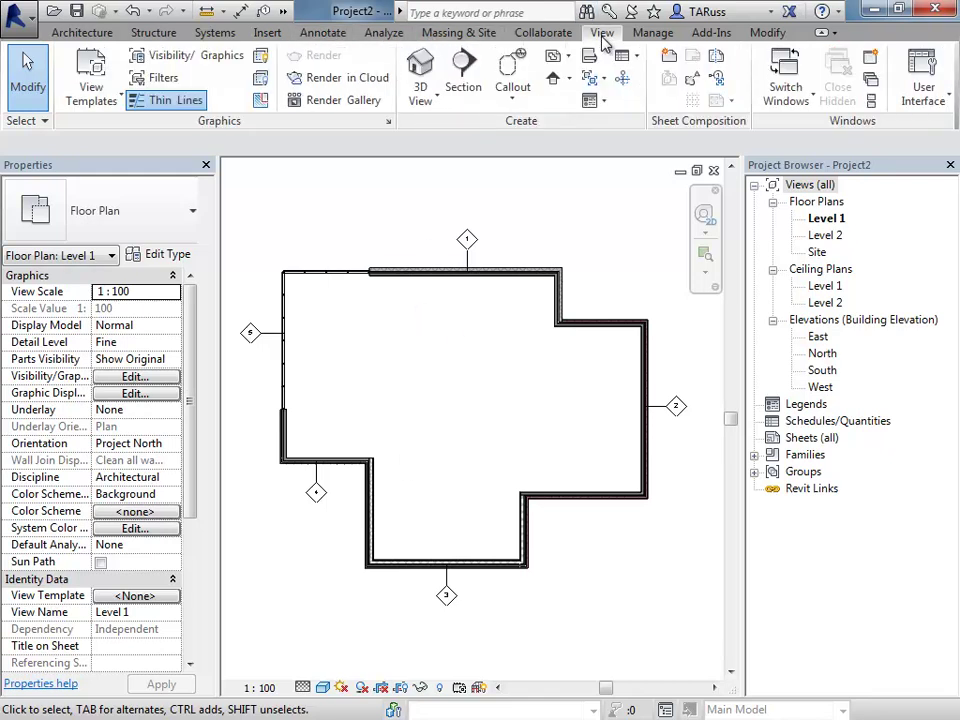
left_click(605, 104)
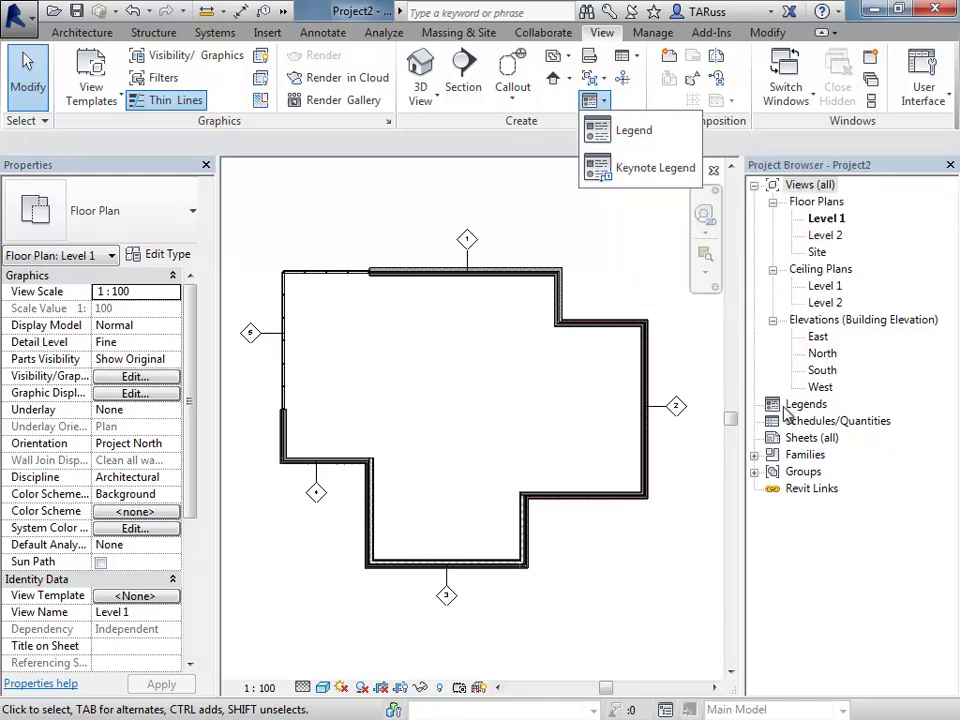
left_click(628, 133)
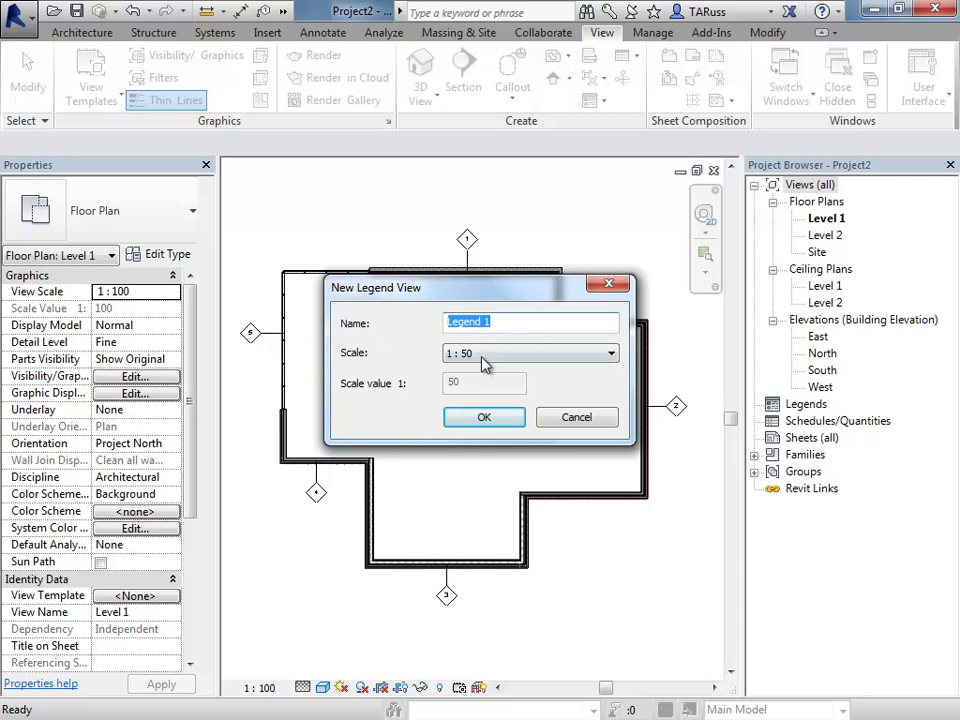
left_click(483, 418)
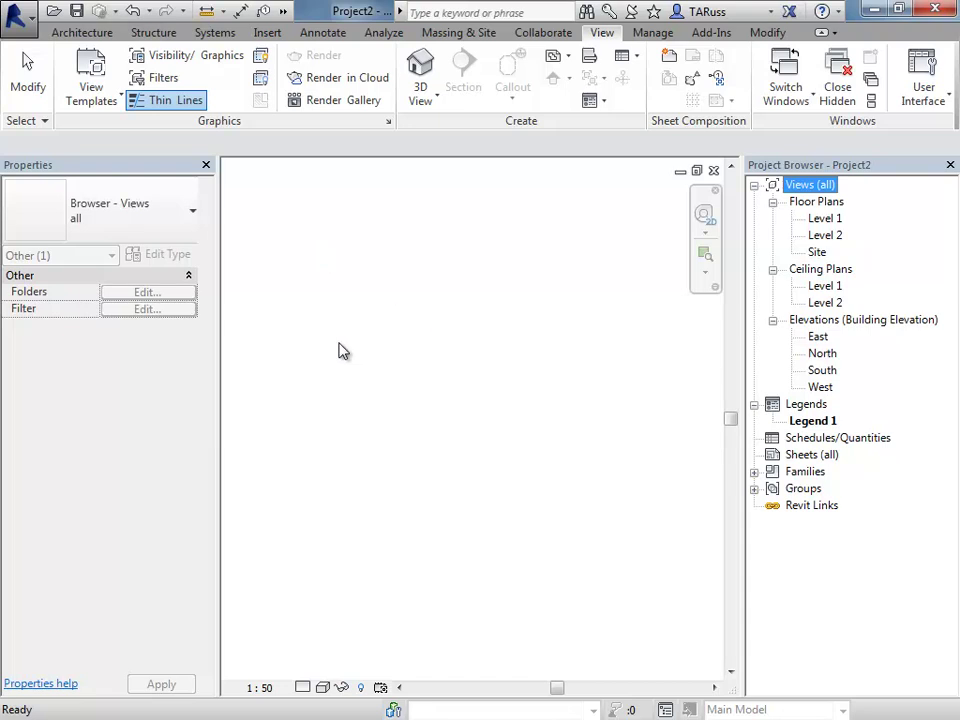
left_click(481, 346)
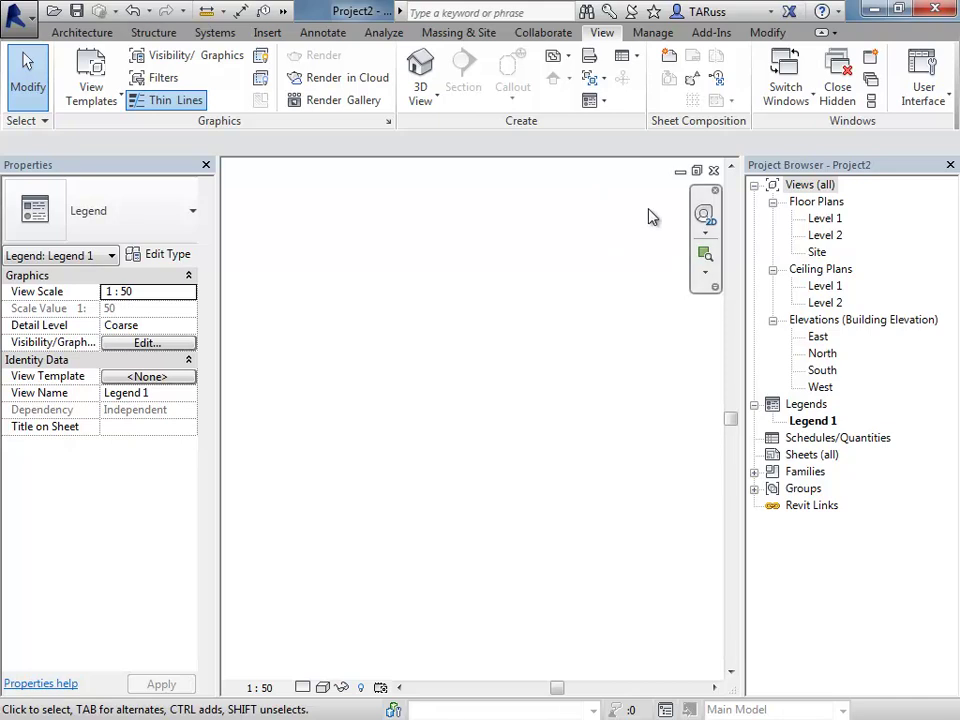
- Start a legend component using the basic wall type Exterior - Block on Mtl. Stud
left_click(318, 34)
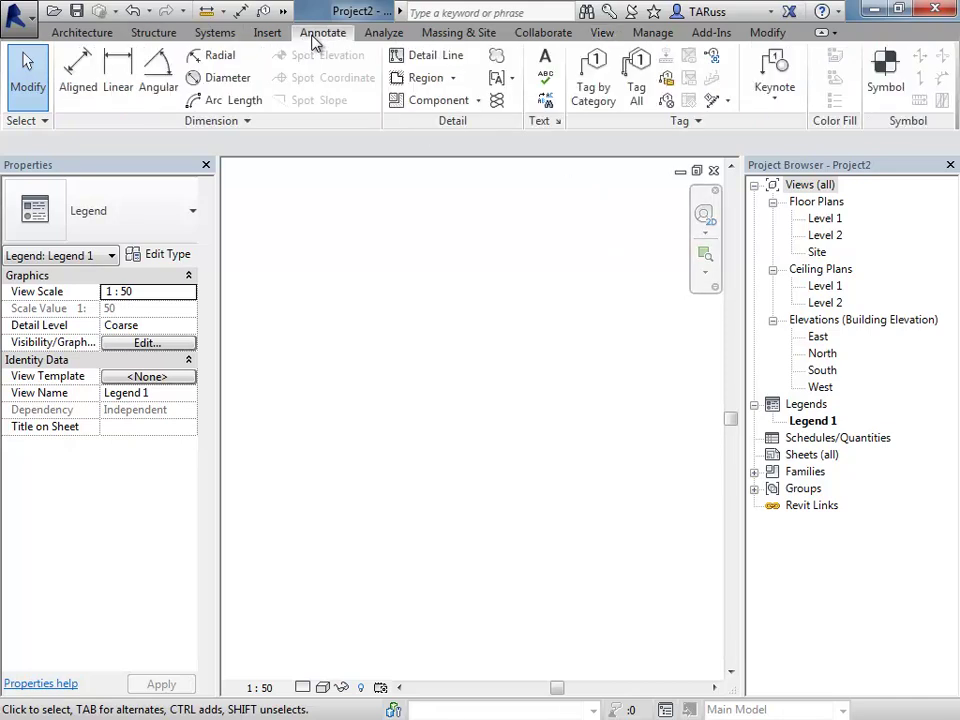
left_click(479, 101)
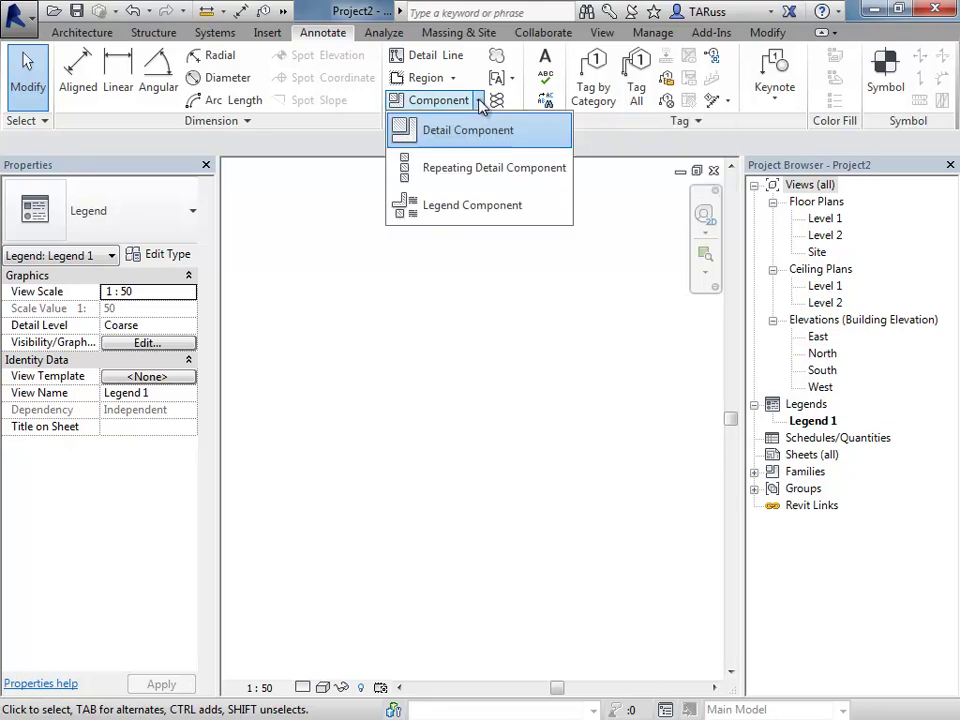
left_click(465, 208)
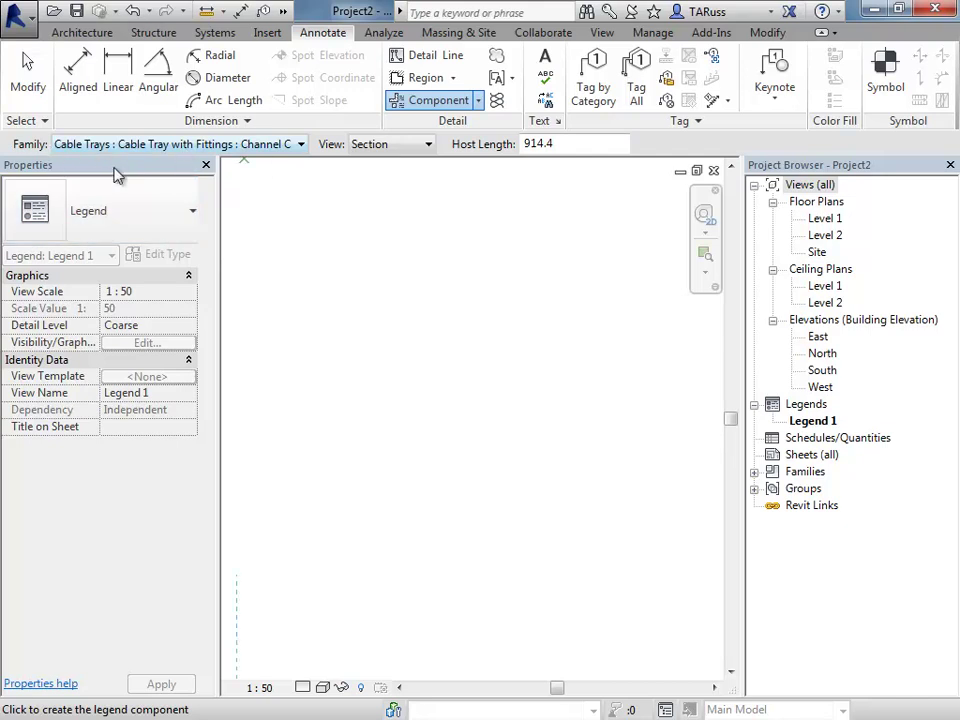
left_click(180, 146)
scroll(407, 218, "down", 1)
left_click_drag(407, 218, 412, 448)
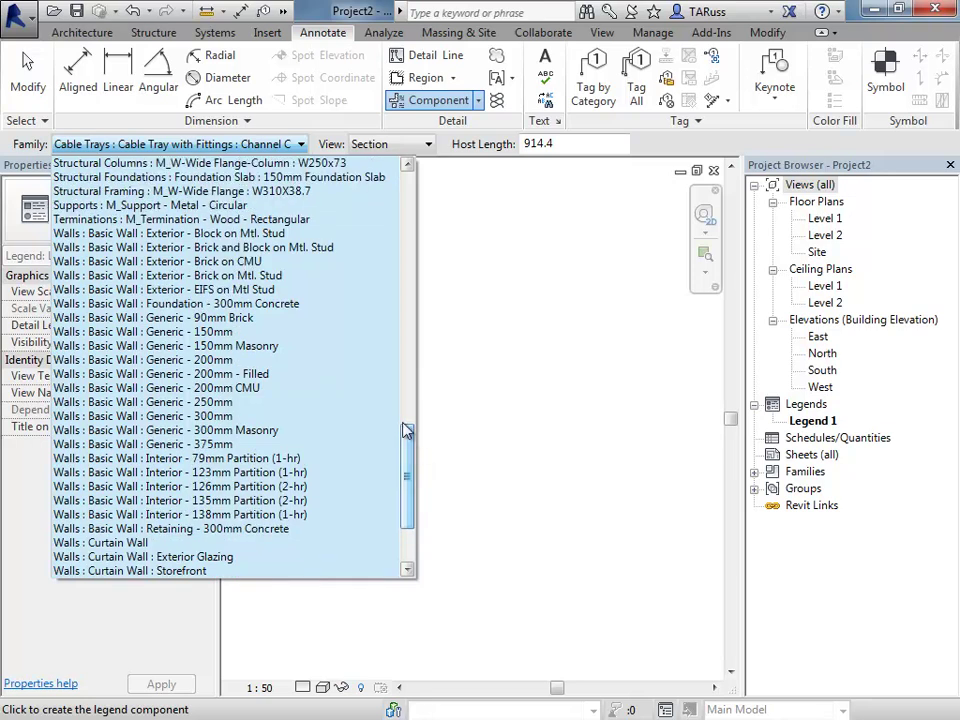
left_click(220, 236)
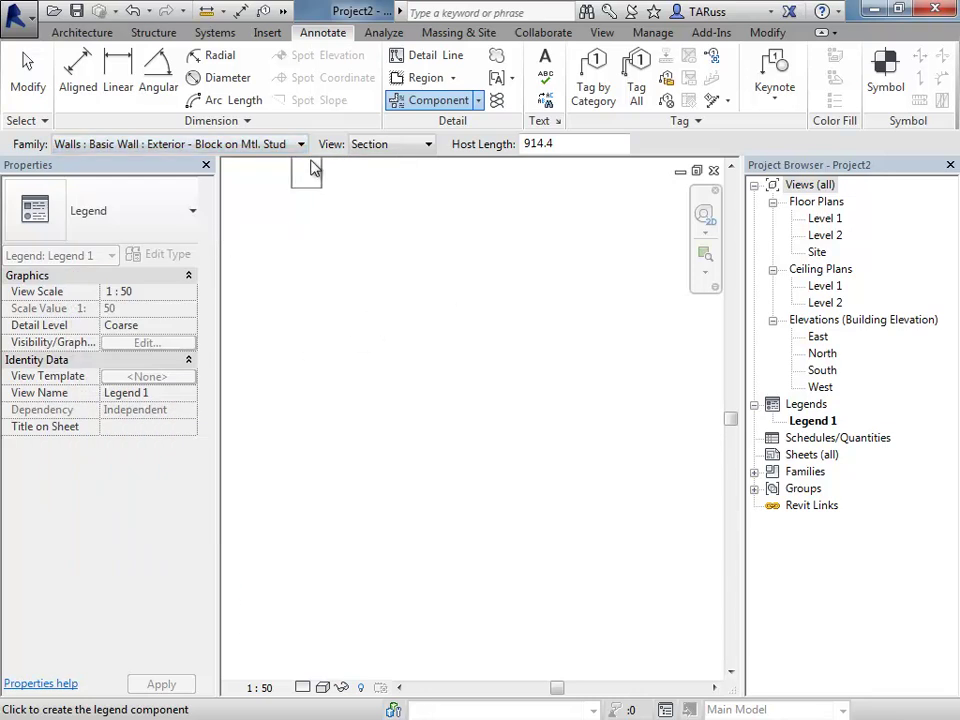
- Place the Block on Mtl. Stud wall in the upper part of the legend, in Floor Plan view with a host length of 1000
left_click(365, 145)
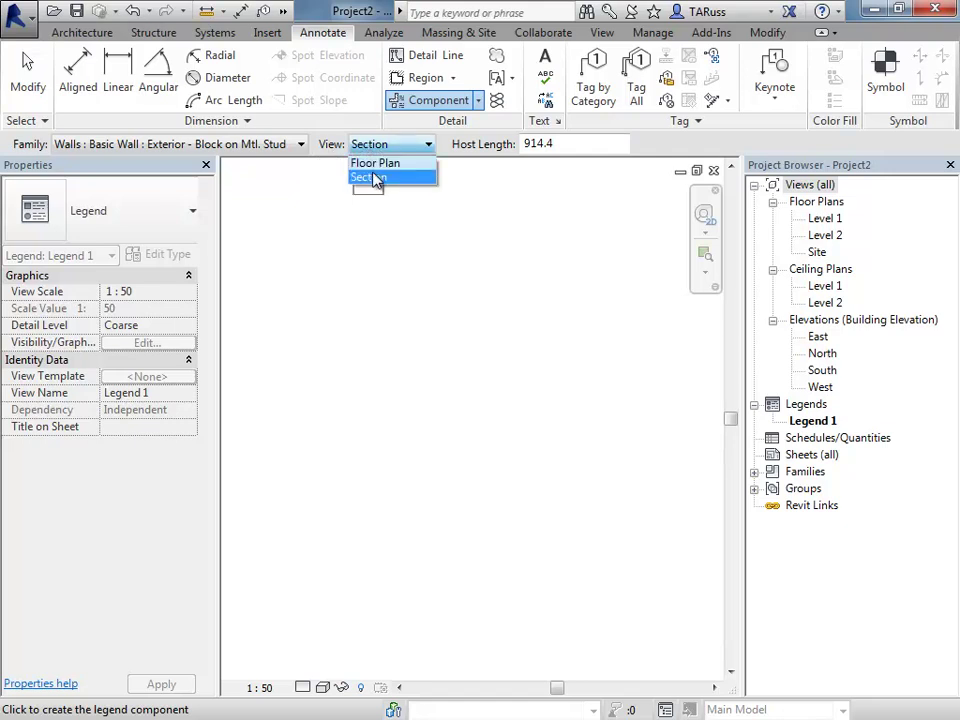
left_click(370, 175)
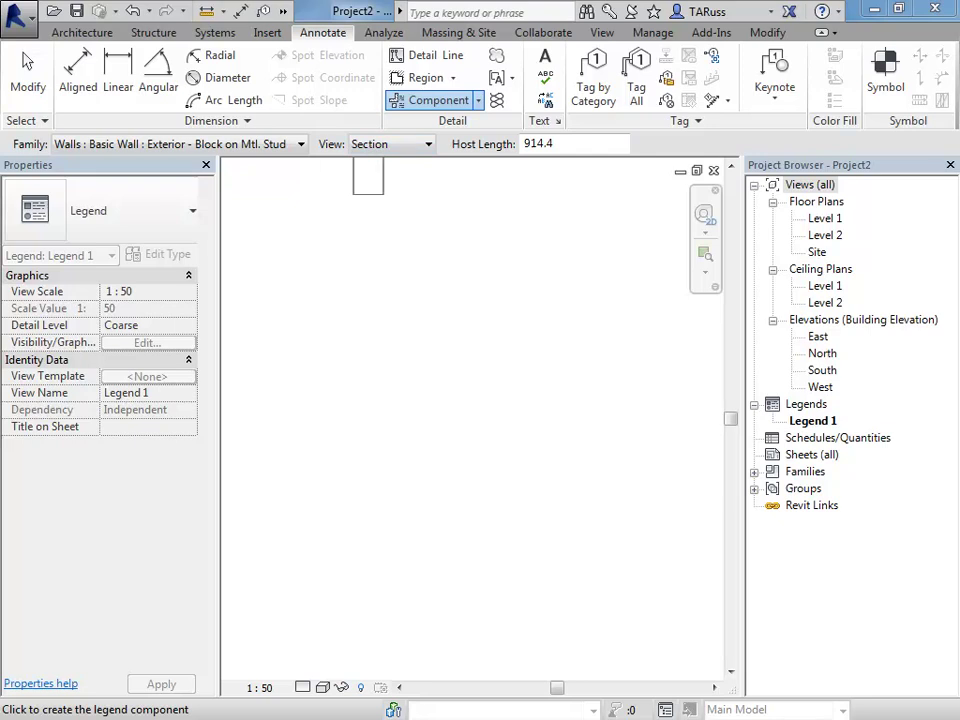
left_click(370, 145)
left_click(375, 163)
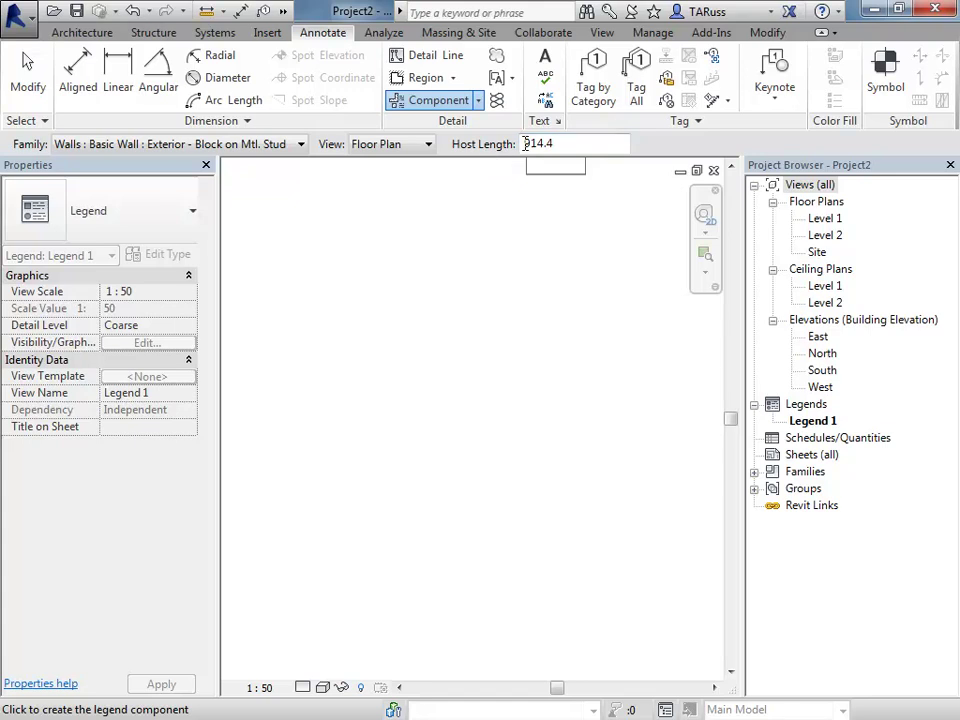
double_click(559, 144)
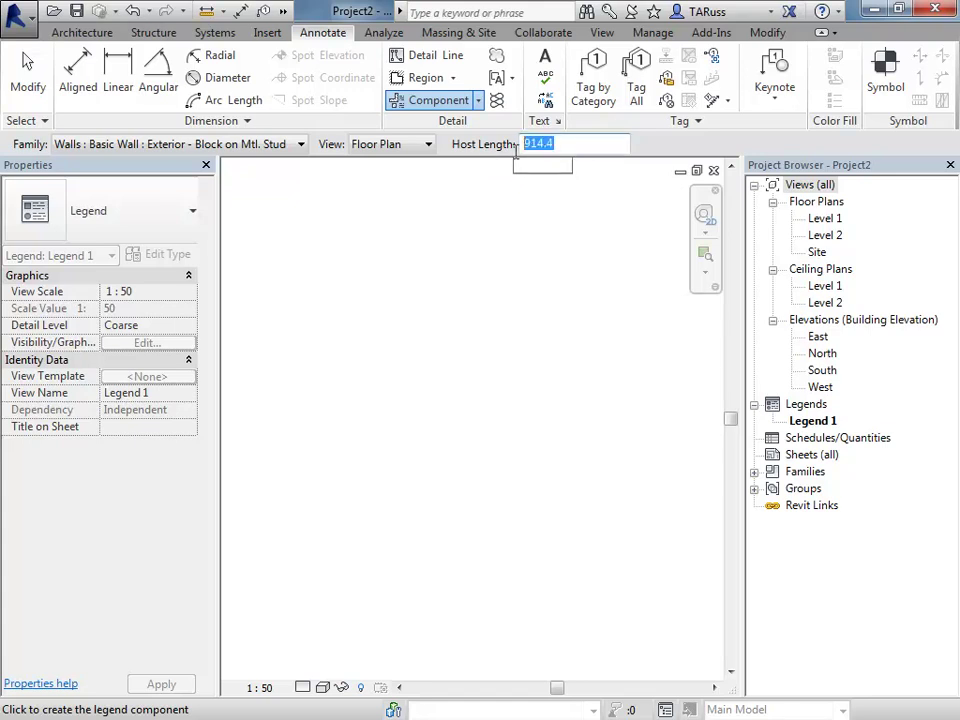
type("1000.0")
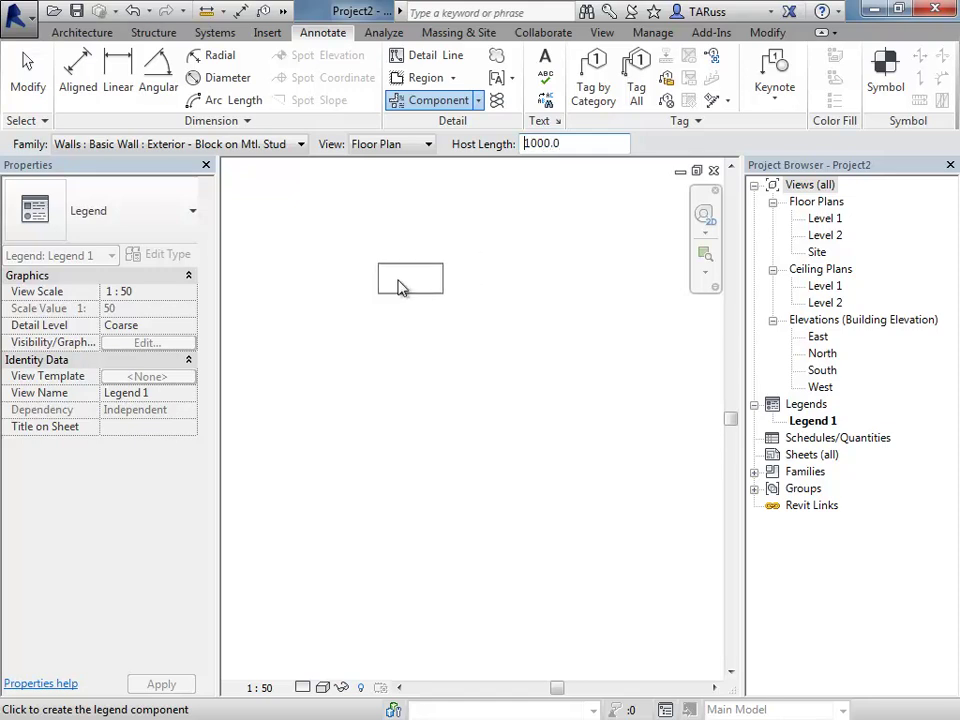
left_click(396, 276)
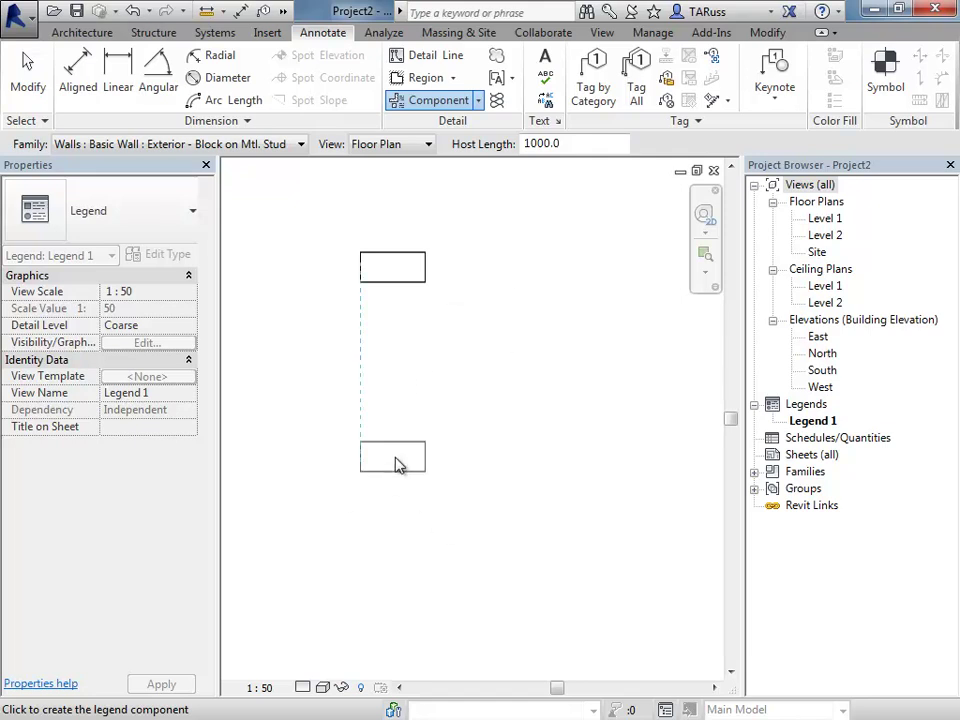
- Set the legend view's detail level to Fine so the wall layers are drawn
left_click(307, 687)
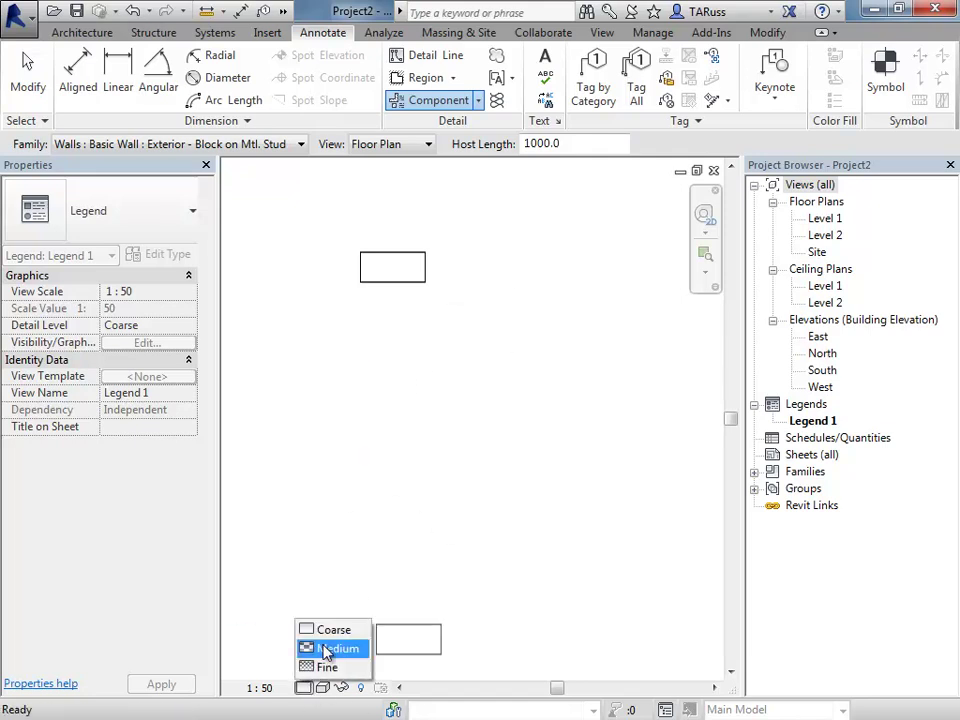
left_click(331, 668)
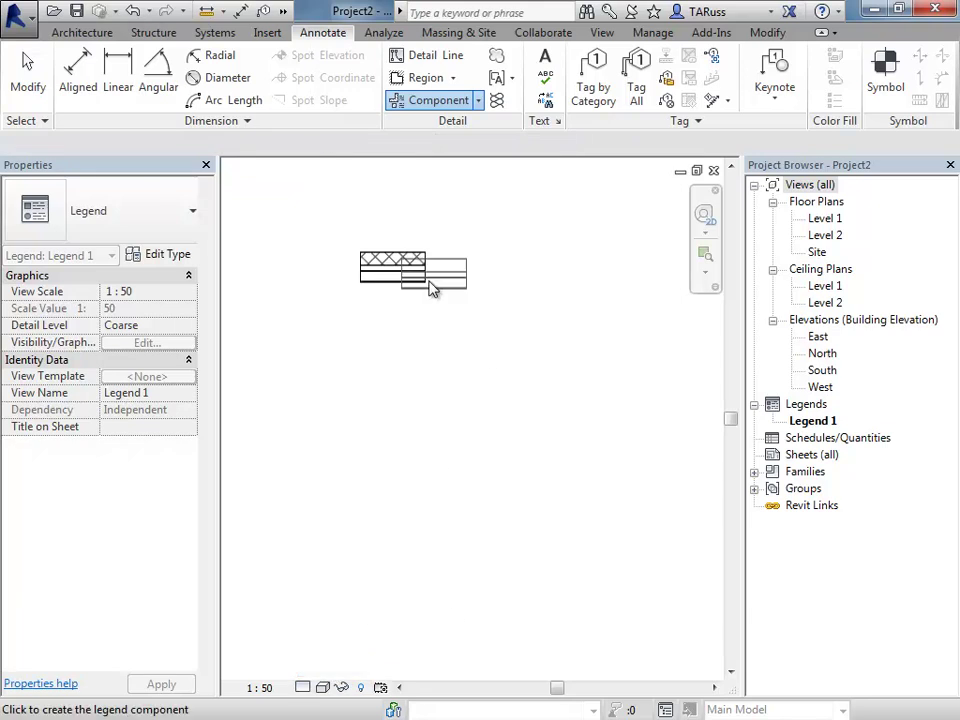
middle_click_drag(545, 291, 557, 354)
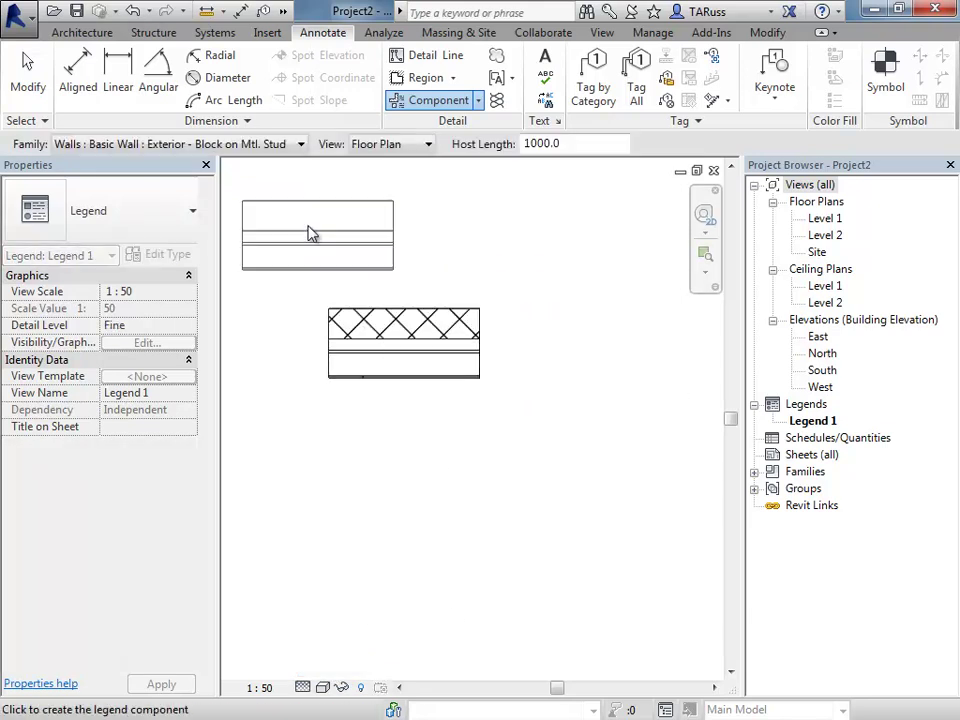
- Place an Exterior - Brick and Block on Mtl. Stud wall component below the first wall, aligned with its left end
left_click(107, 146)
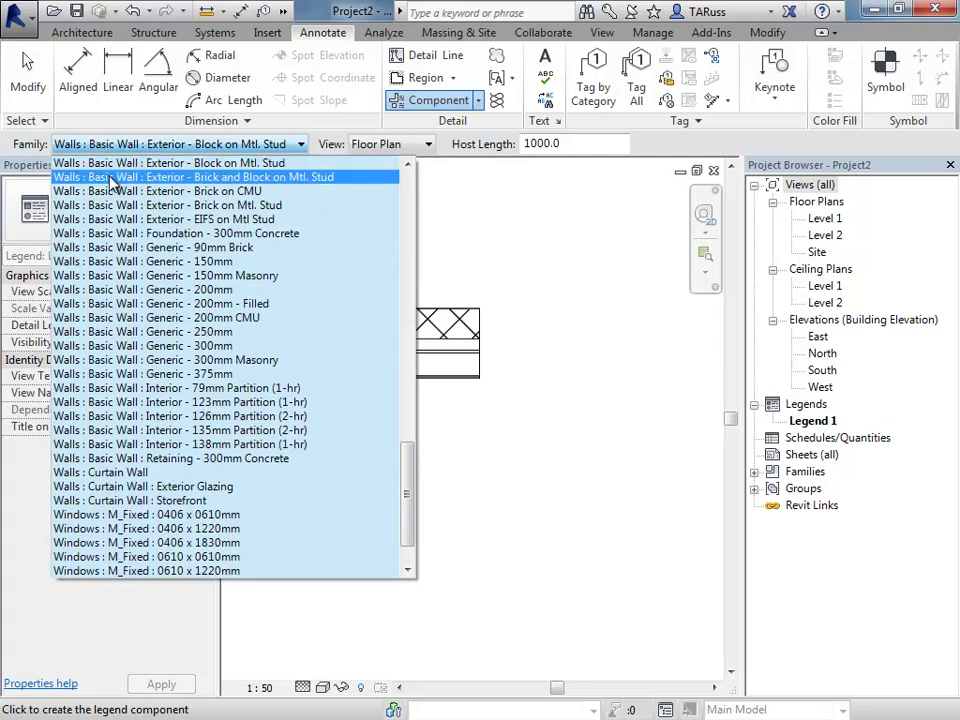
left_click(176, 178)
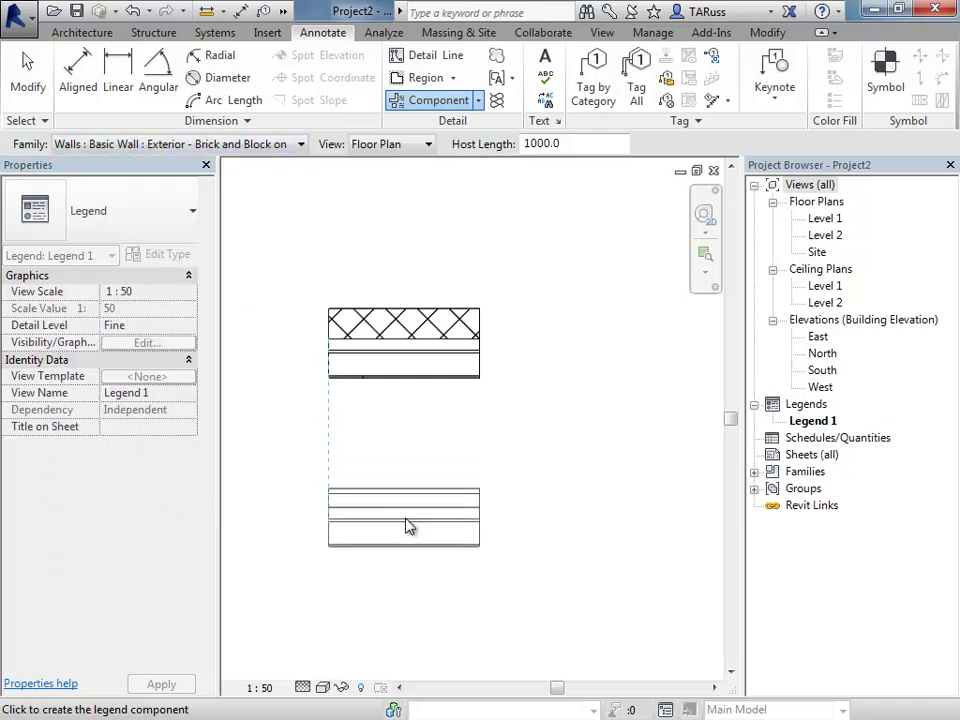
left_click(407, 531)
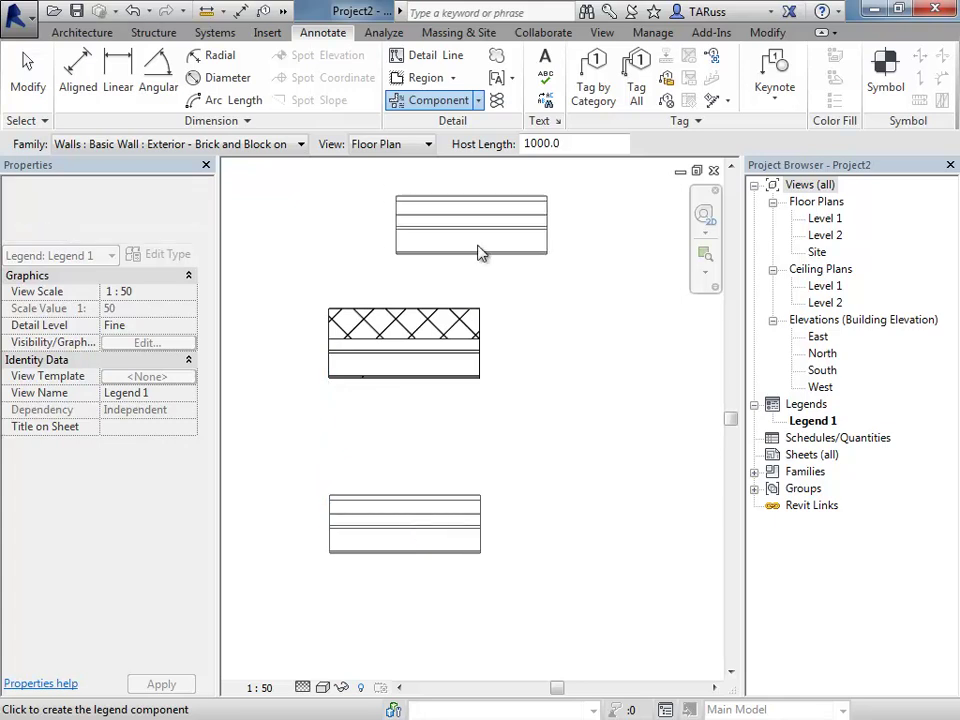
- Place an Exterior - Brick on CMU wall component below the second wall, in line with the others
scroll(457, 325, "down", 1)
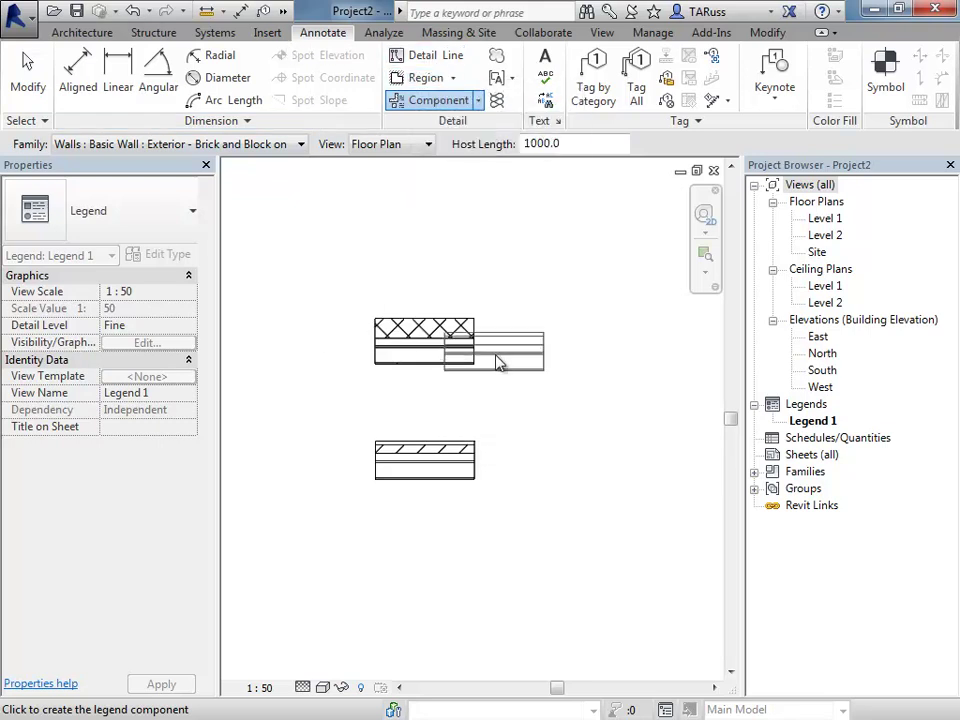
left_click(252, 146)
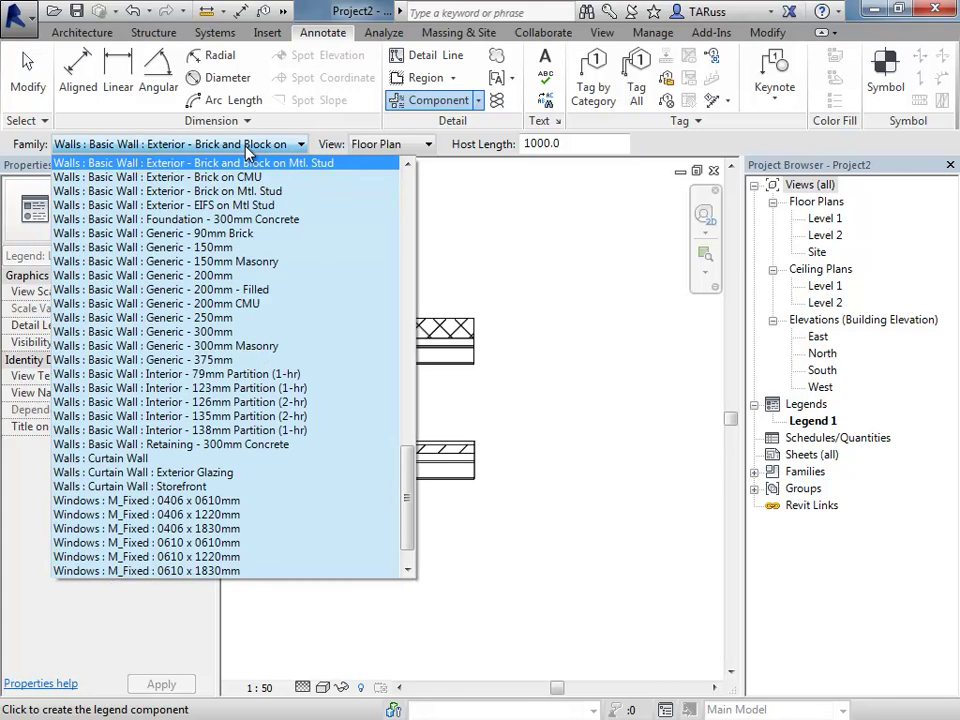
scroll(407, 456, "up", 1)
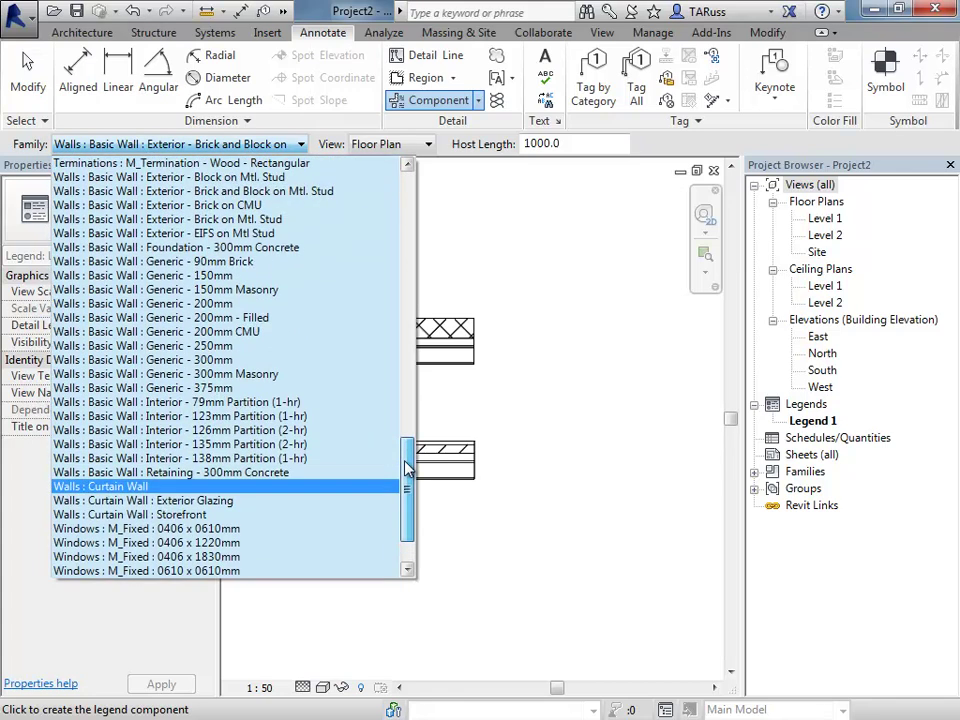
left_click(235, 233)
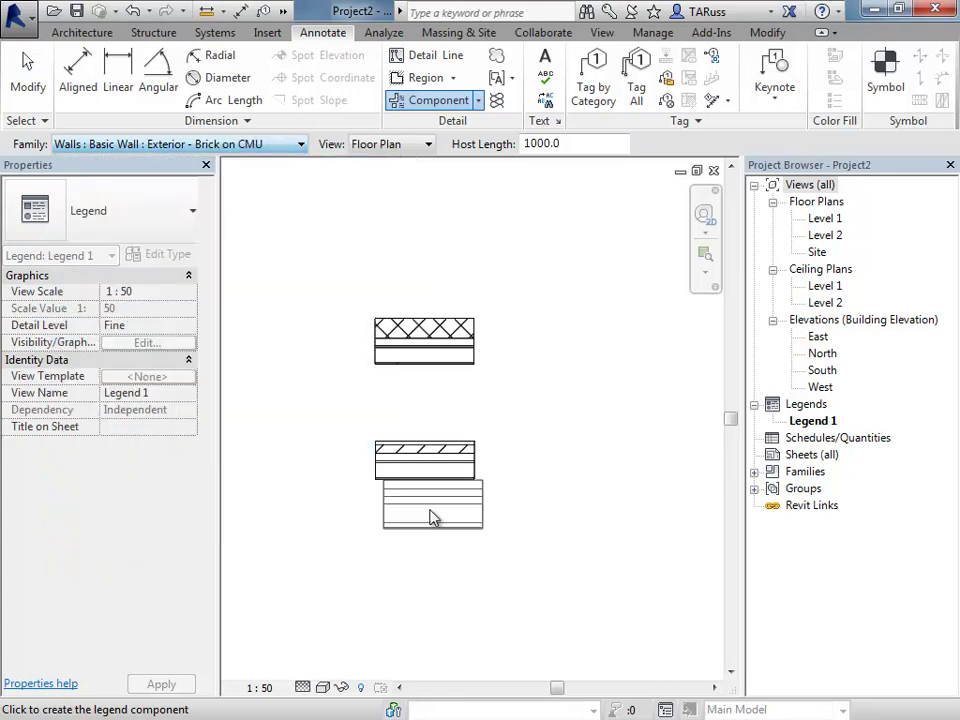
left_click(423, 571)
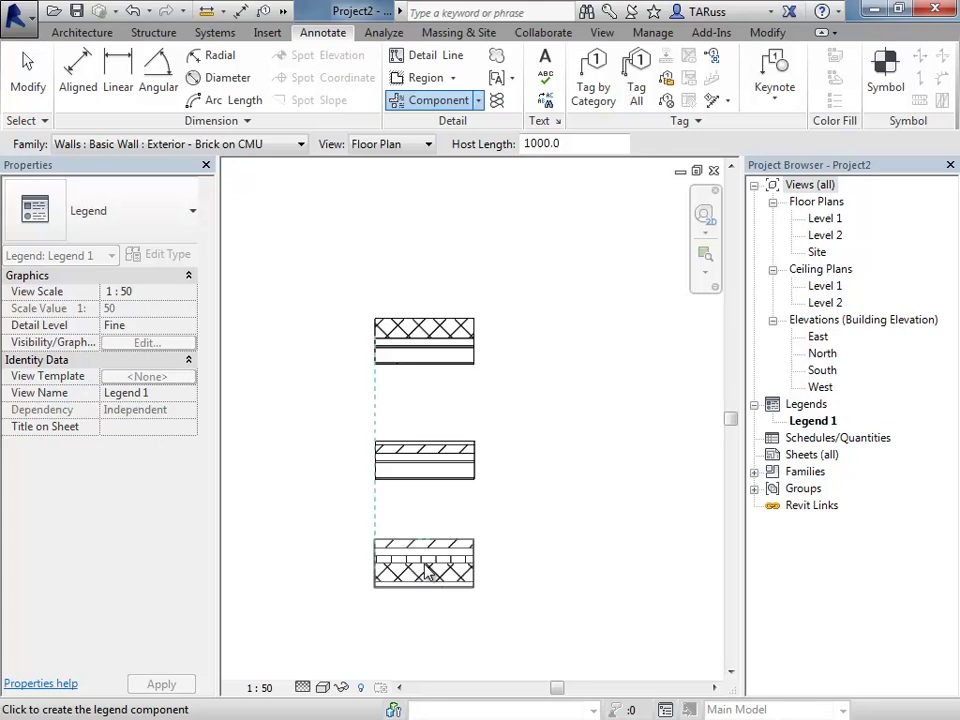
- Place an Exterior - Brick on Mtl. Stud wall component below the Brick on CMU wall, in line with the others
left_click(211, 146)
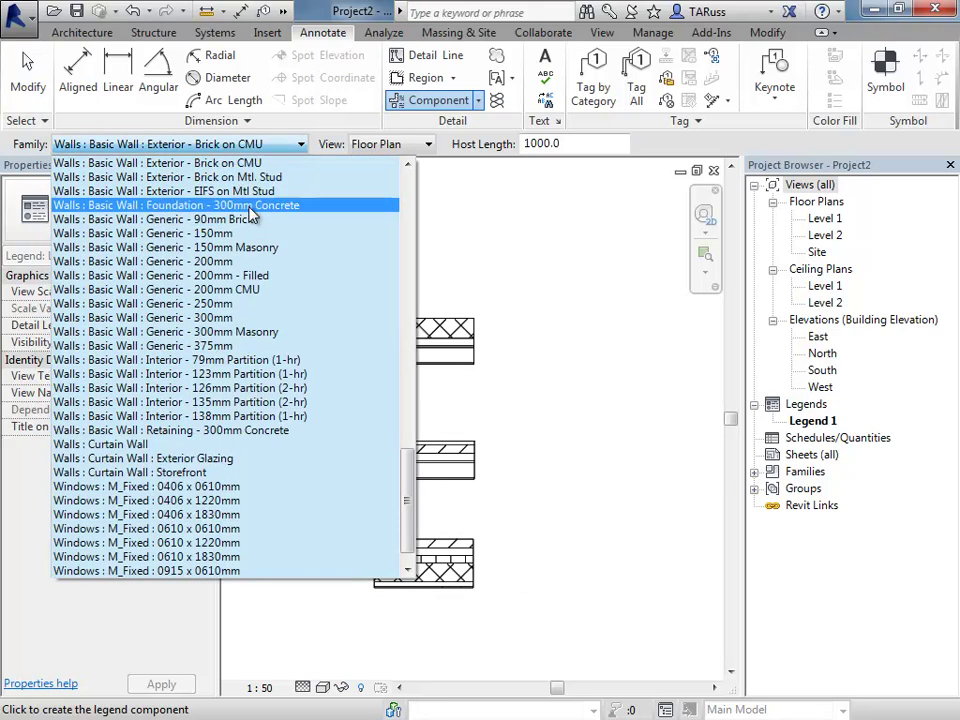
scroll(265, 210, "up", 1)
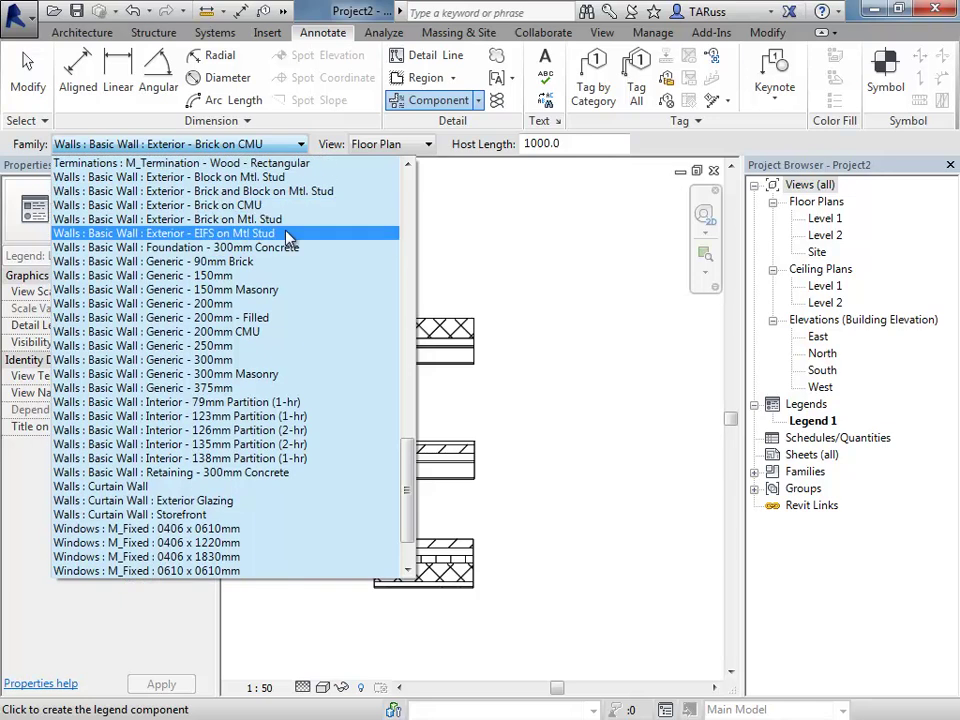
left_click(207, 222)
middle_click_drag(424, 609, 452, 369)
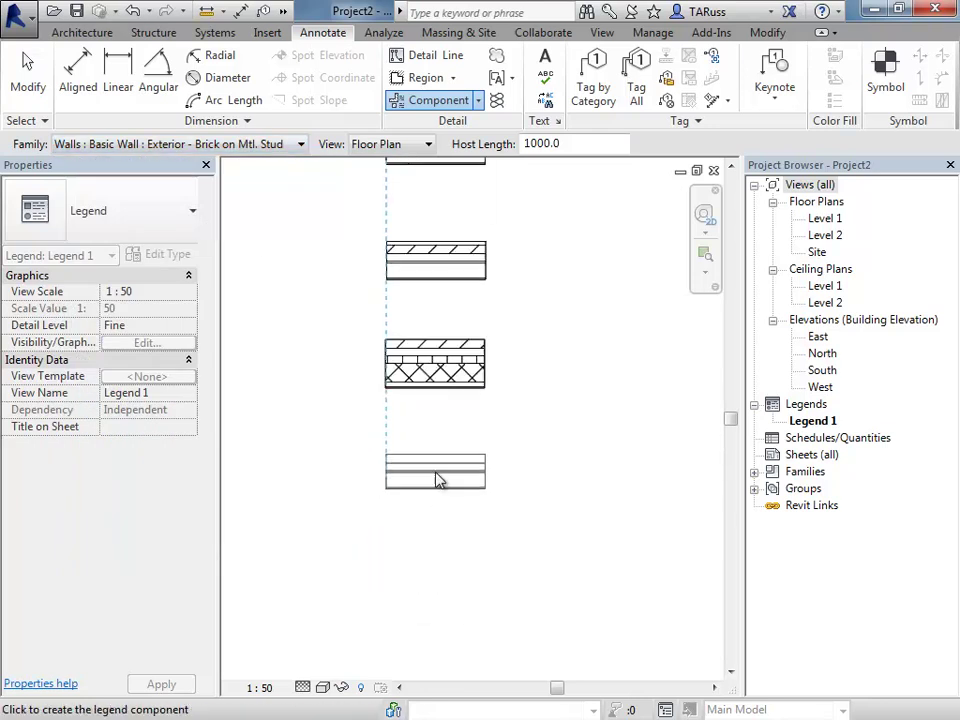
left_click(437, 480)
middle_click_drag(478, 500, 480, 546)
scroll(480, 546, "down", 1)
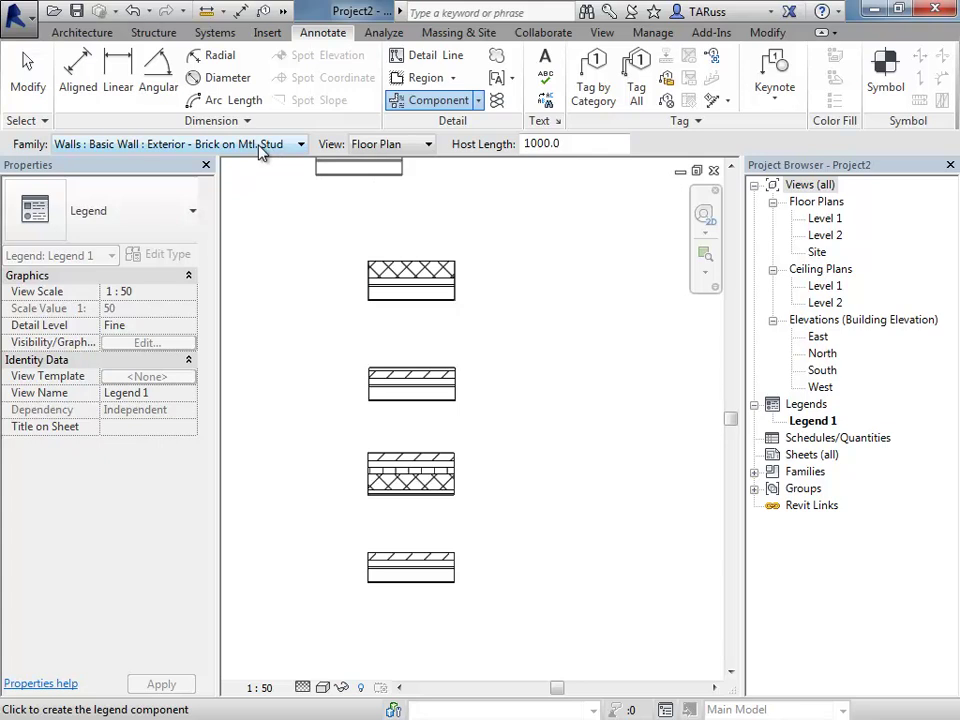
left_click(261, 150)
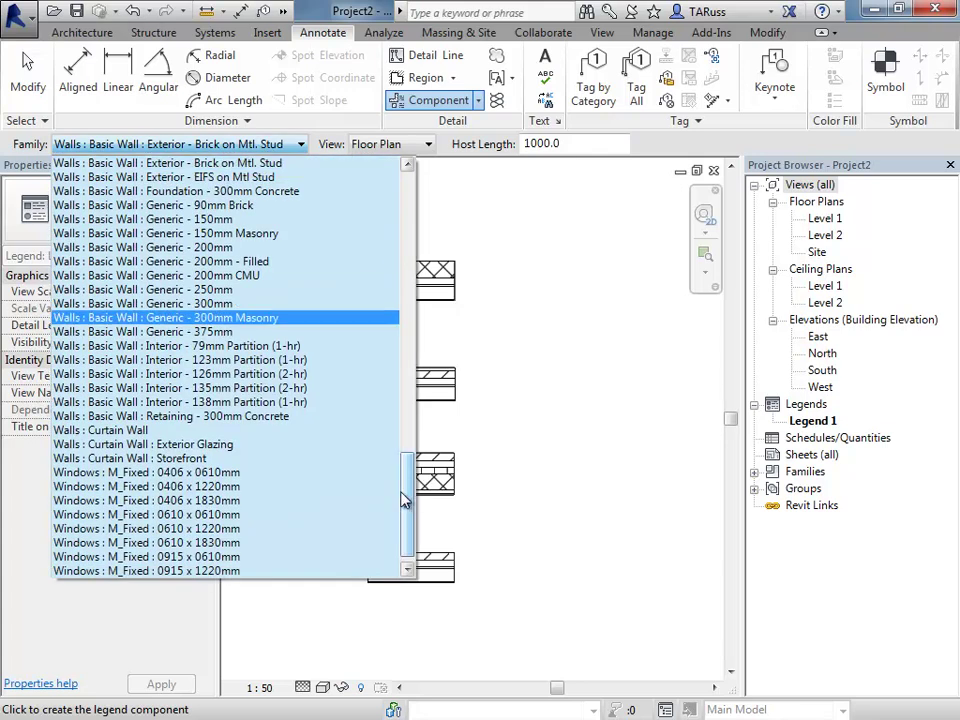
left_click(150, 458)
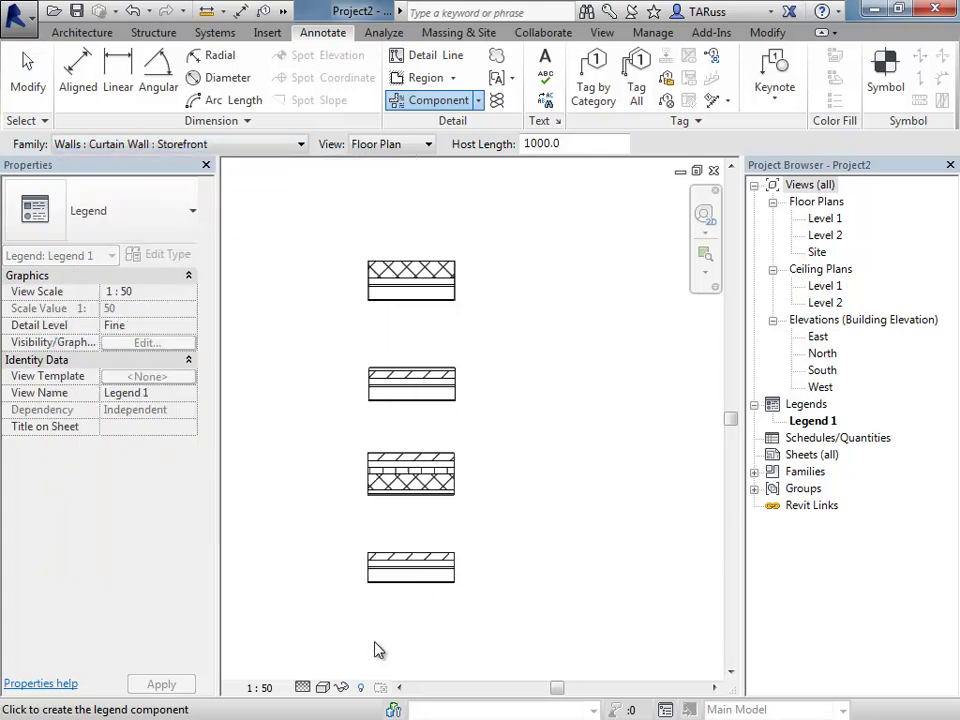
middle_click_drag(407, 604, 433, 493)
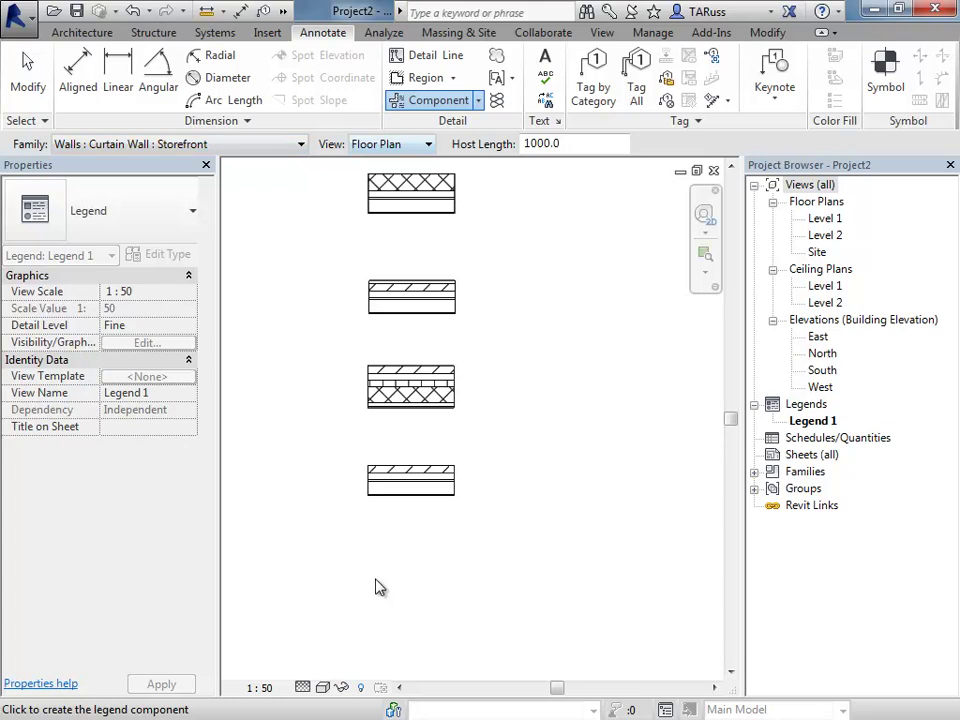
left_click(396, 145)
left_click(360, 179)
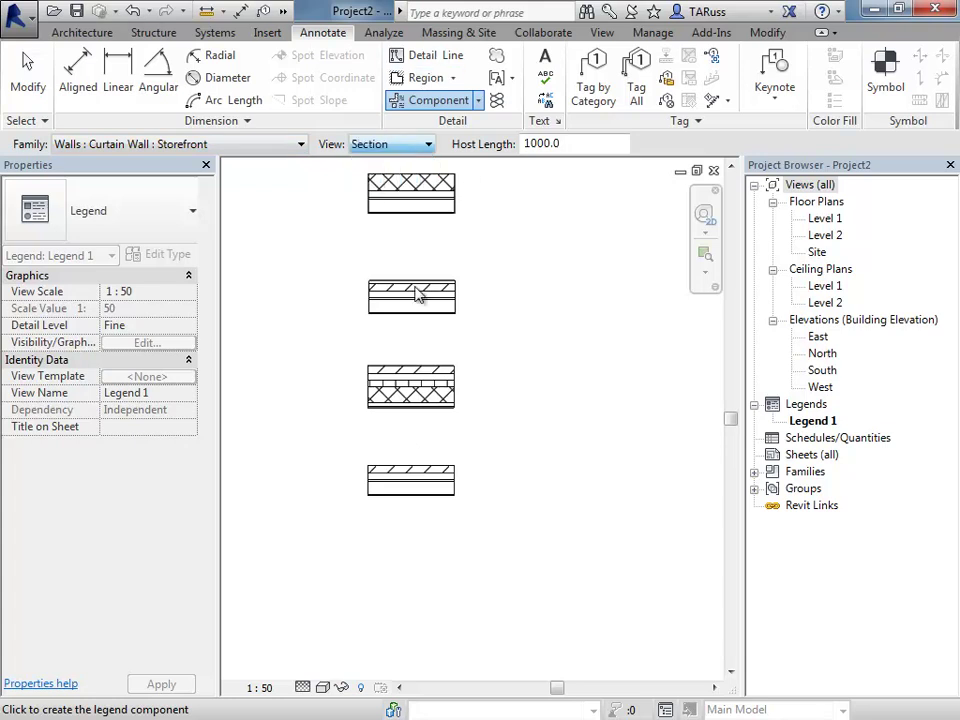
left_click(394, 145)
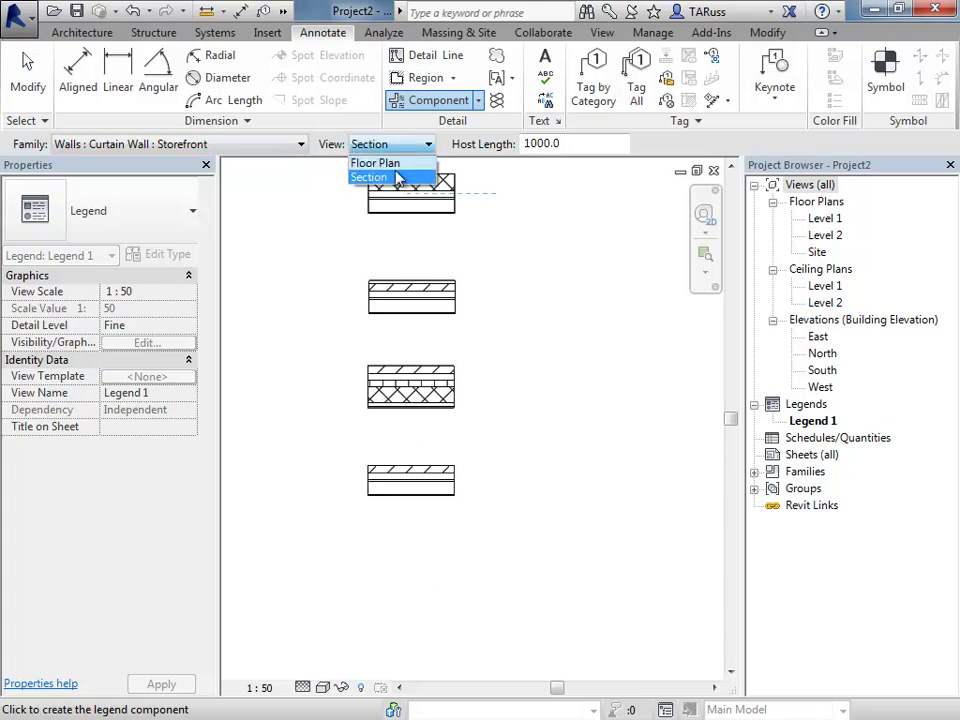
left_click(366, 161)
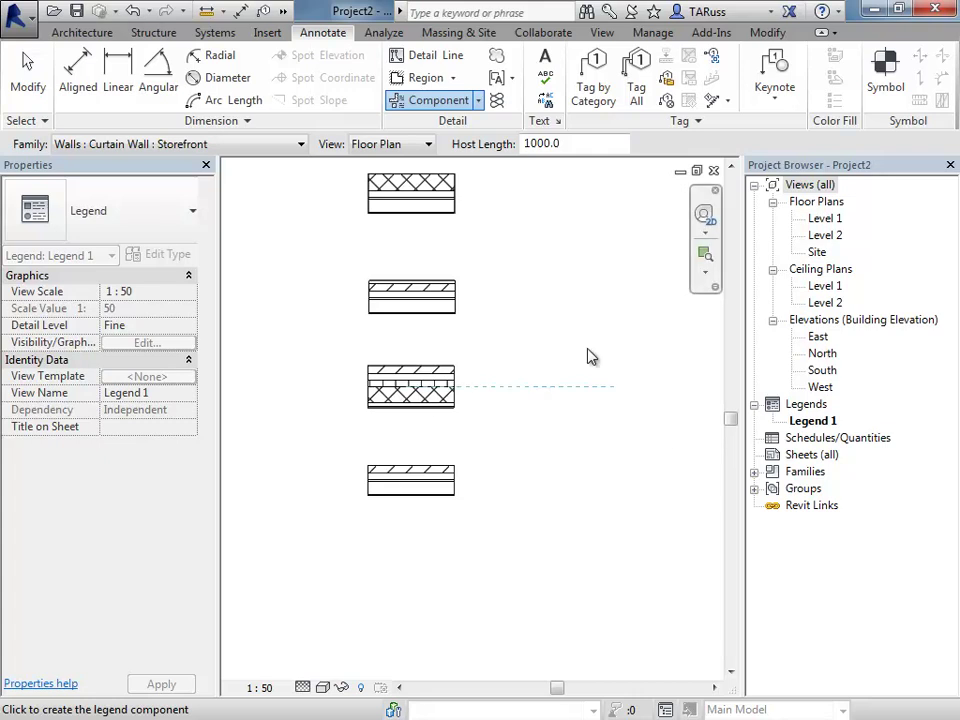
middle_click_drag(407, 345, 368, 388)
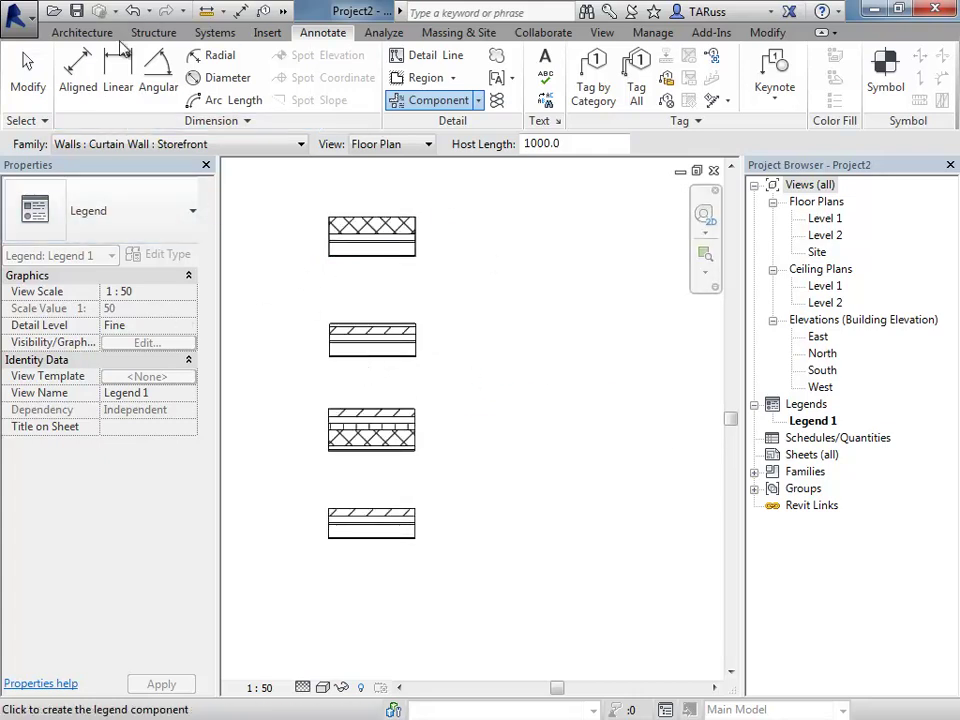
left_click(28, 72)
- Add a material tag with a leader to the concrete masonry layer of the first legend wall, text above and beside it
mouse_move(453, 258)
middle_mouse_down()
mouse_move(463, 281)
mouse_move(447, 273)
middle_mouse_up()
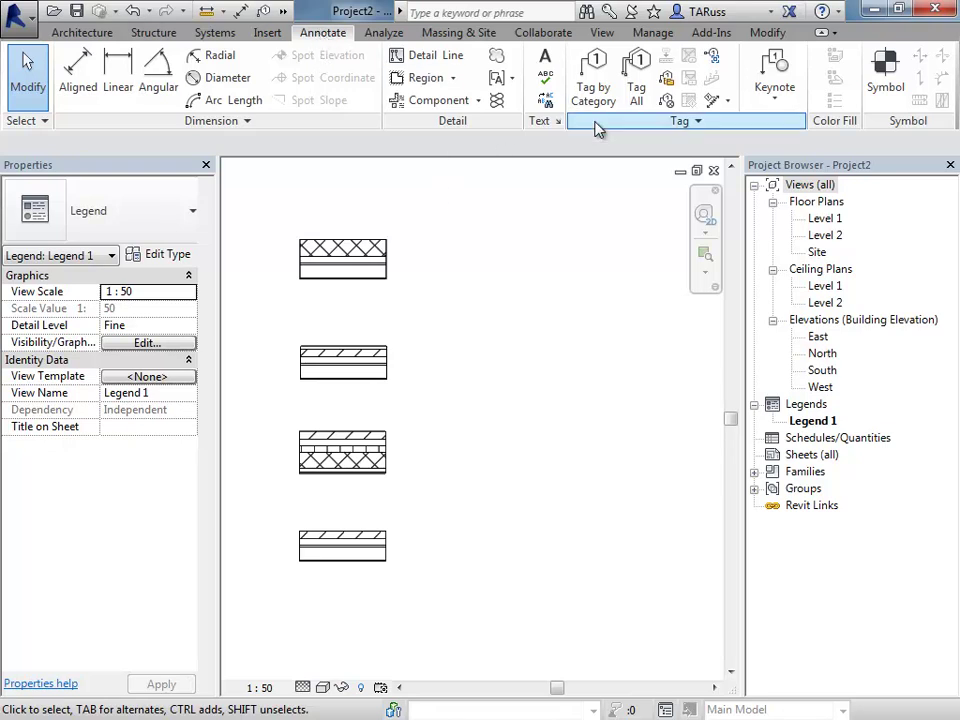
left_click(697, 123)
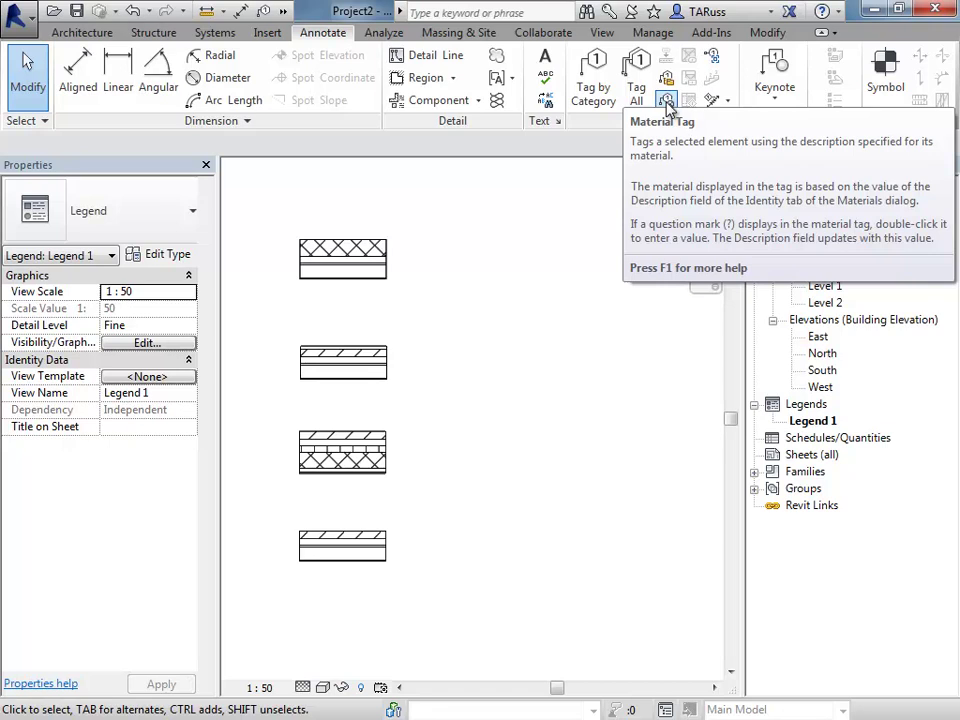
left_click(665, 102)
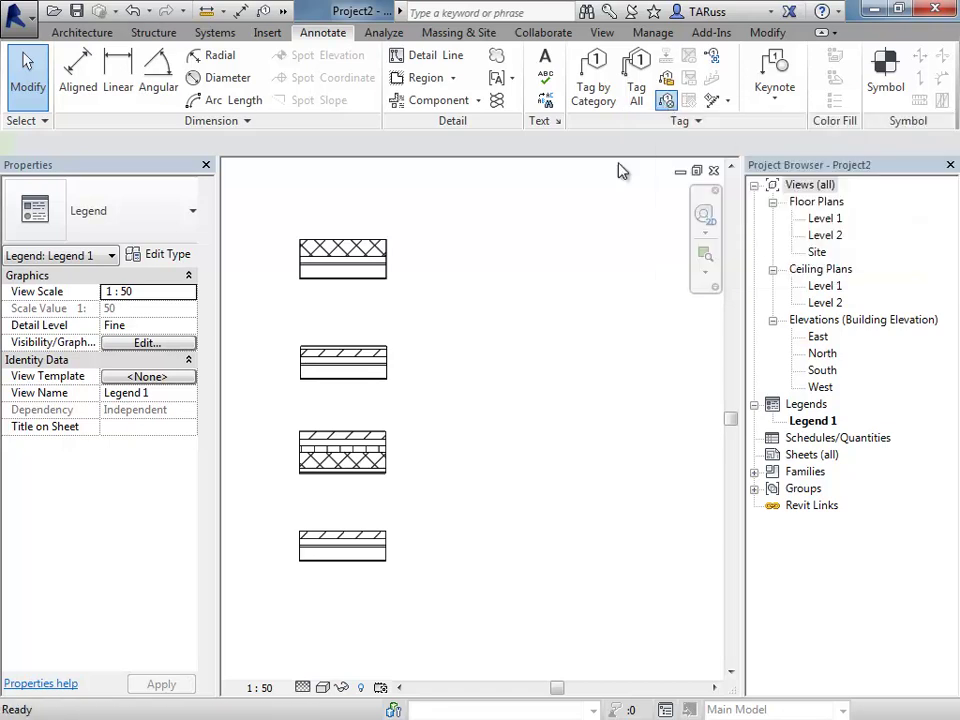
middle_click_drag(356, 221, 409, 416)
scroll(426, 459, "up", 3)
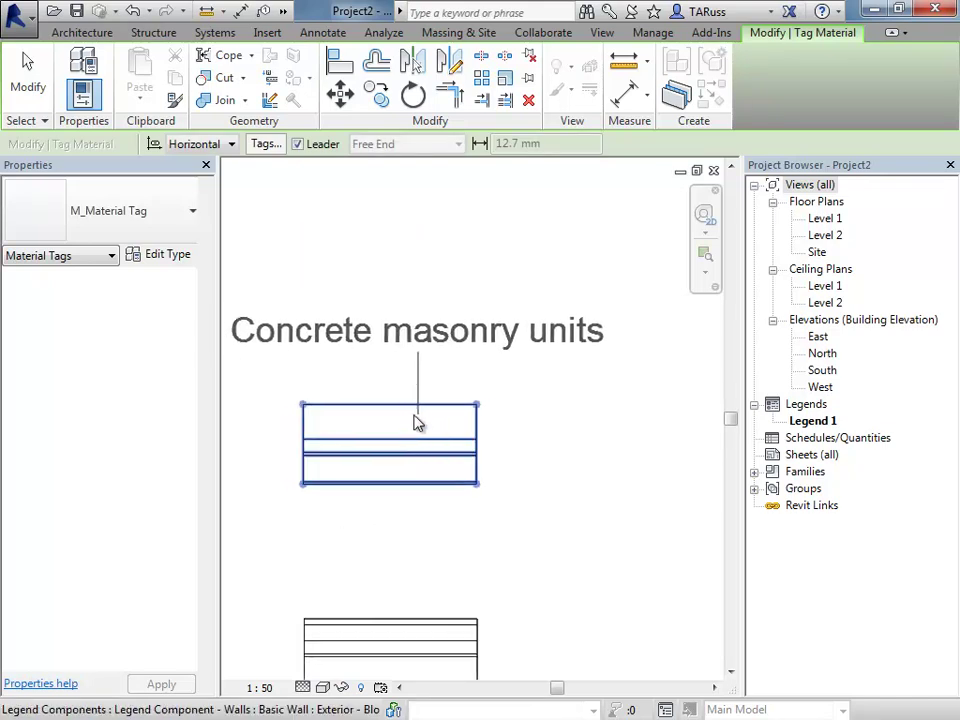
scroll(416, 428, "down", 4)
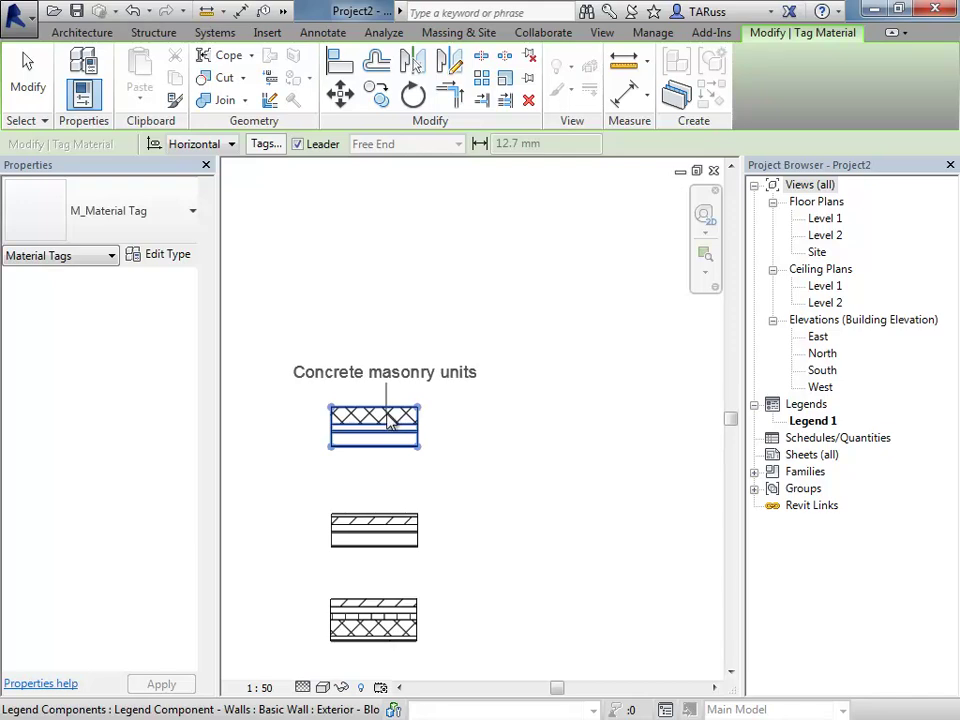
left_click(390, 420)
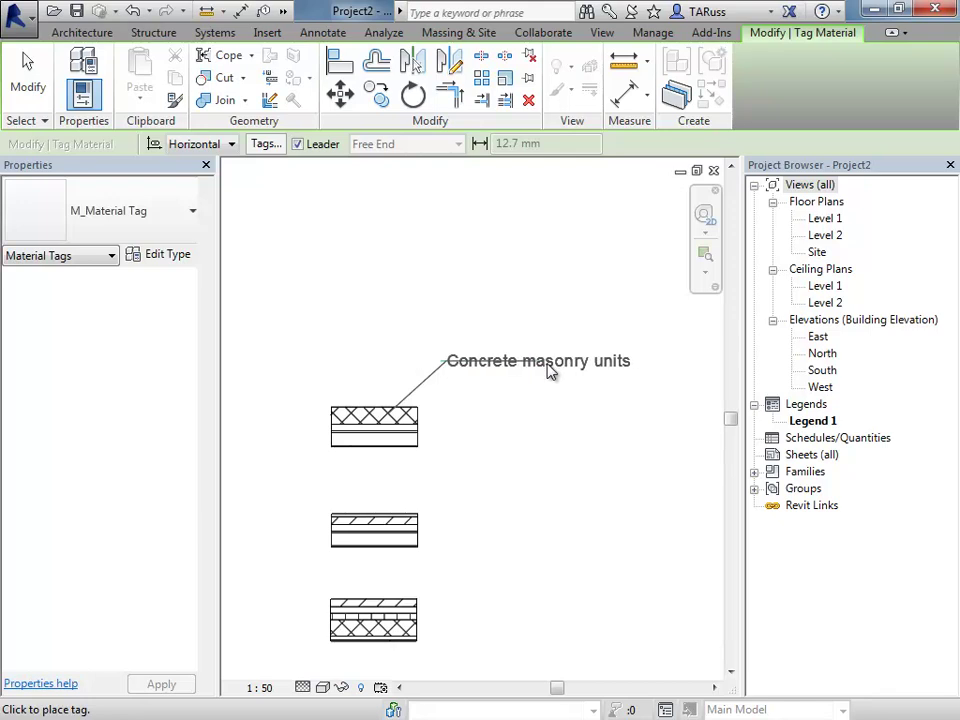
left_click(580, 372)
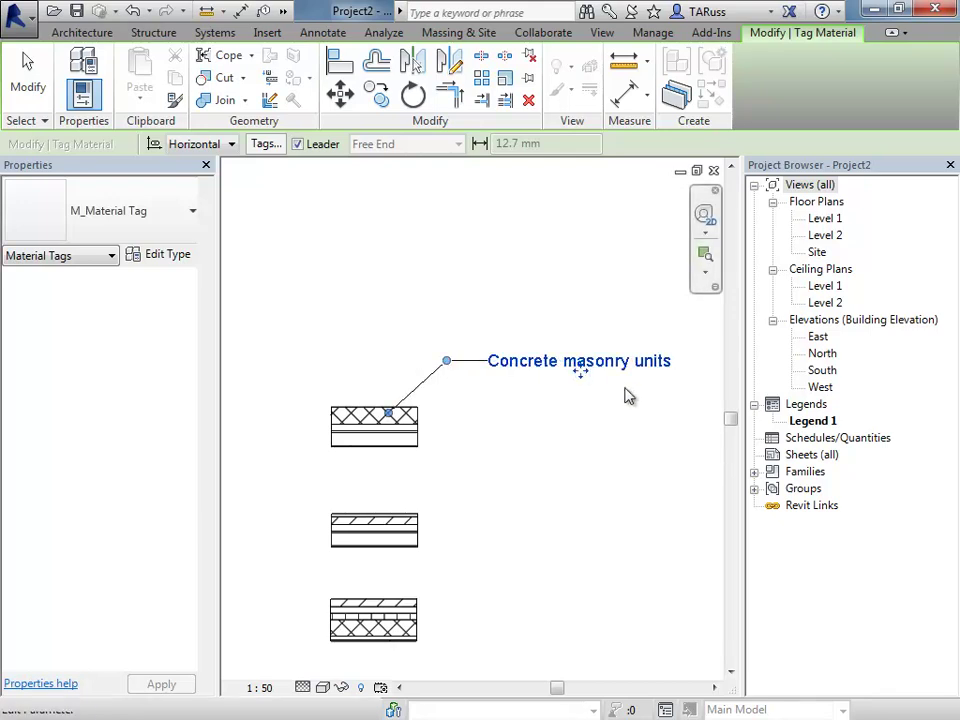
- Add material tags to the first wall's air gap and plywood sheathing layers, stacked beneath the masonry tag with aligned leader bends
scroll(439, 414, "up", 4)
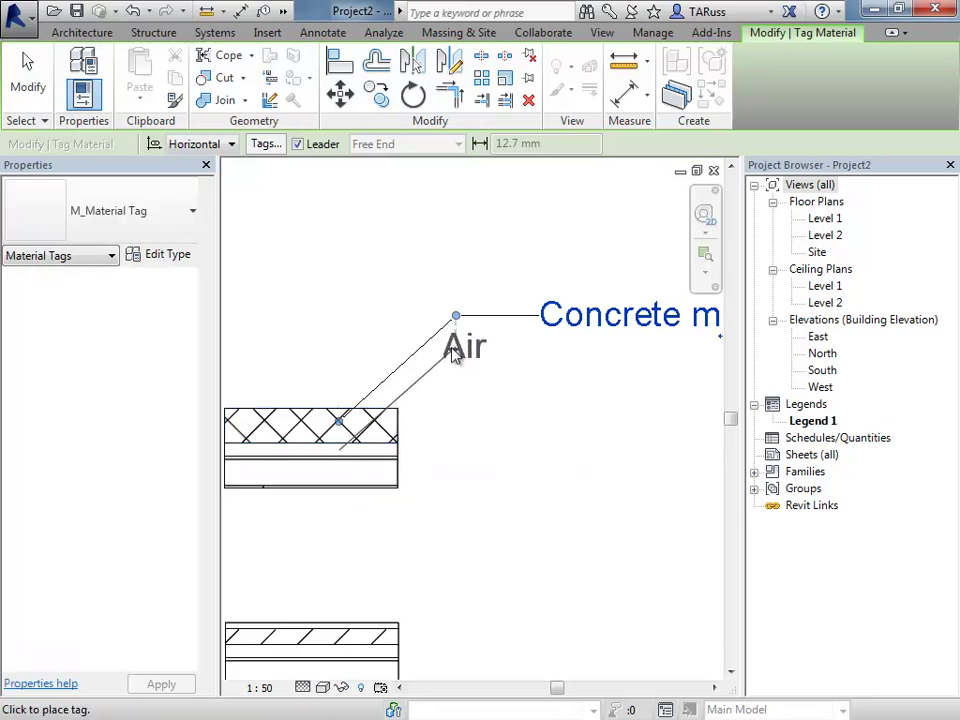
left_click(560, 352)
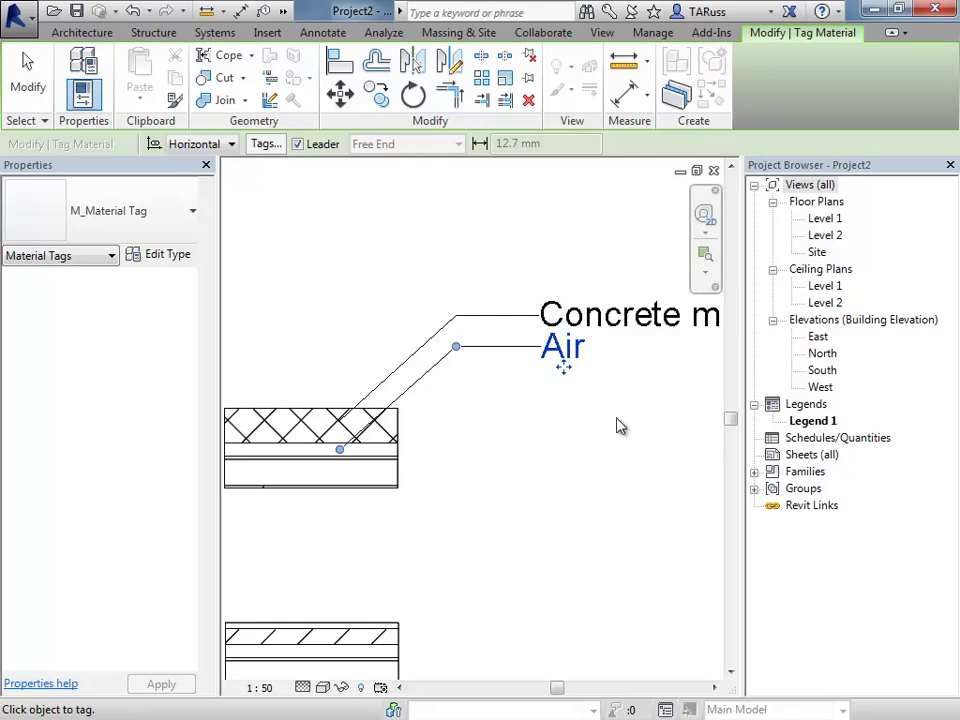
scroll(377, 450, "up", 5)
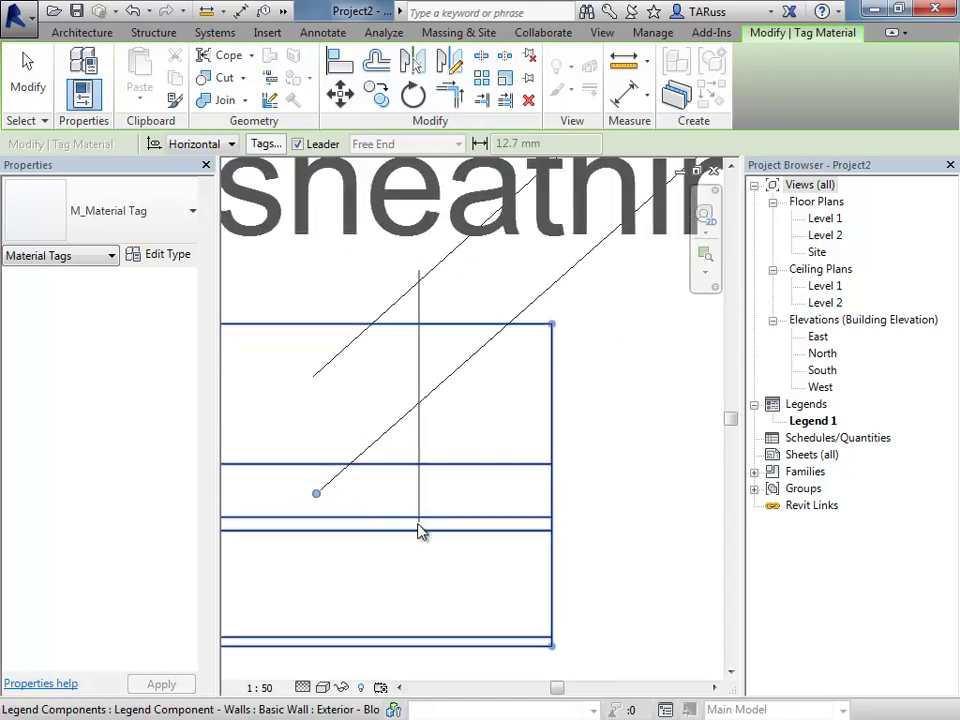
scroll(473, 430, "down", 2)
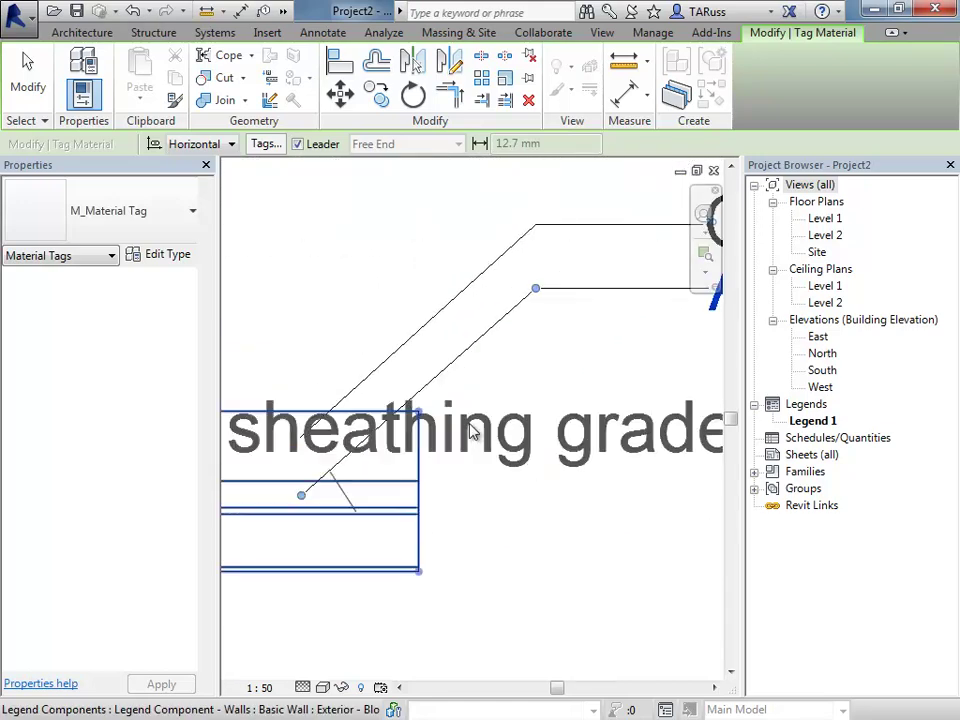
middle_click_drag(535, 353, 364, 392)
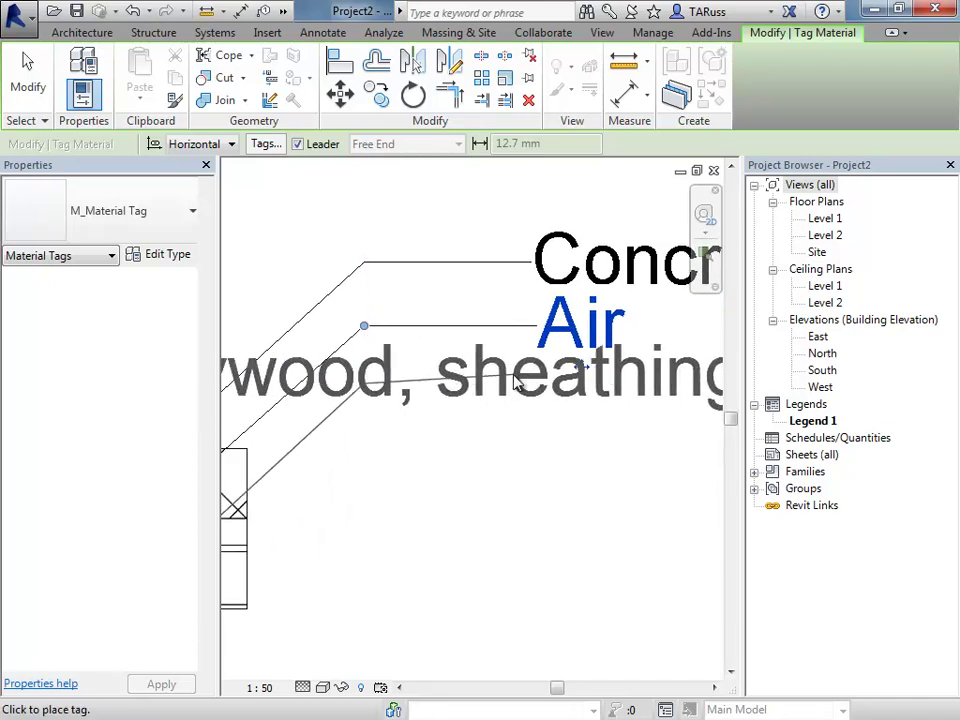
scroll(515, 383, "down", 3)
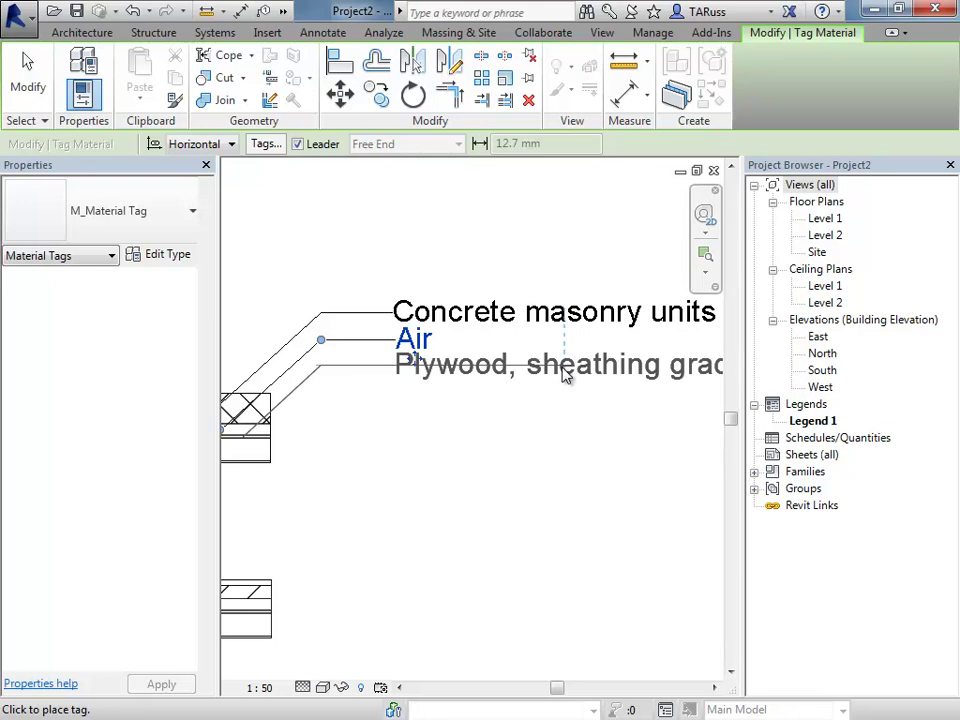
left_click(566, 375)
- Tag the first wall's light gauge steel framing layer with a material tag, placing its text beyond the plywood tag
scroll(435, 456, "up", 5)
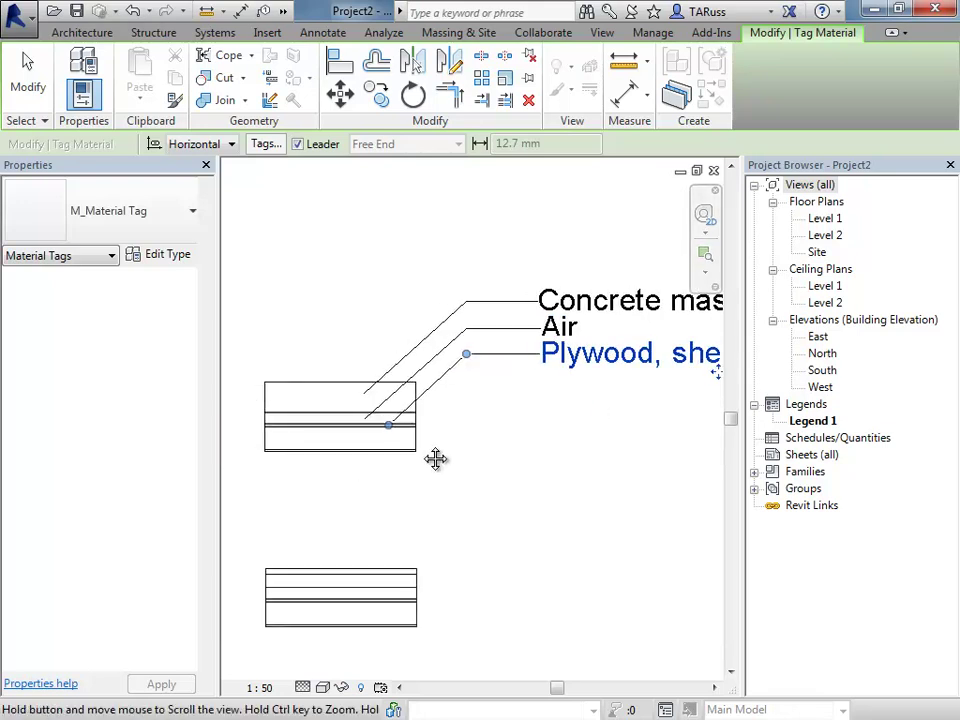
scroll(300, 560, "down", 3)
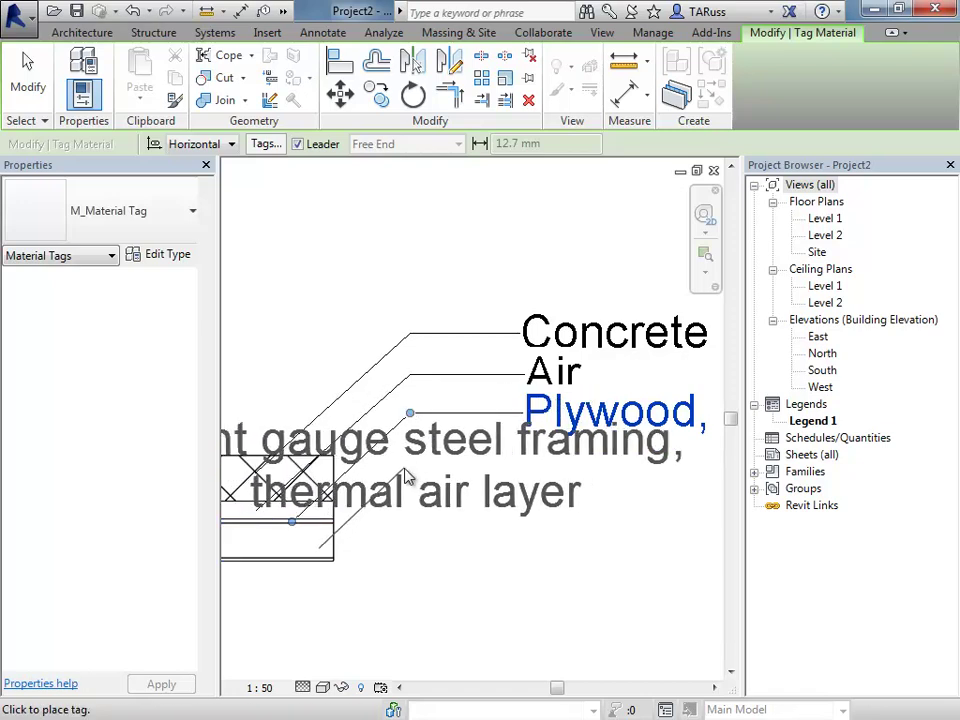
scroll(340, 484, "down", 3)
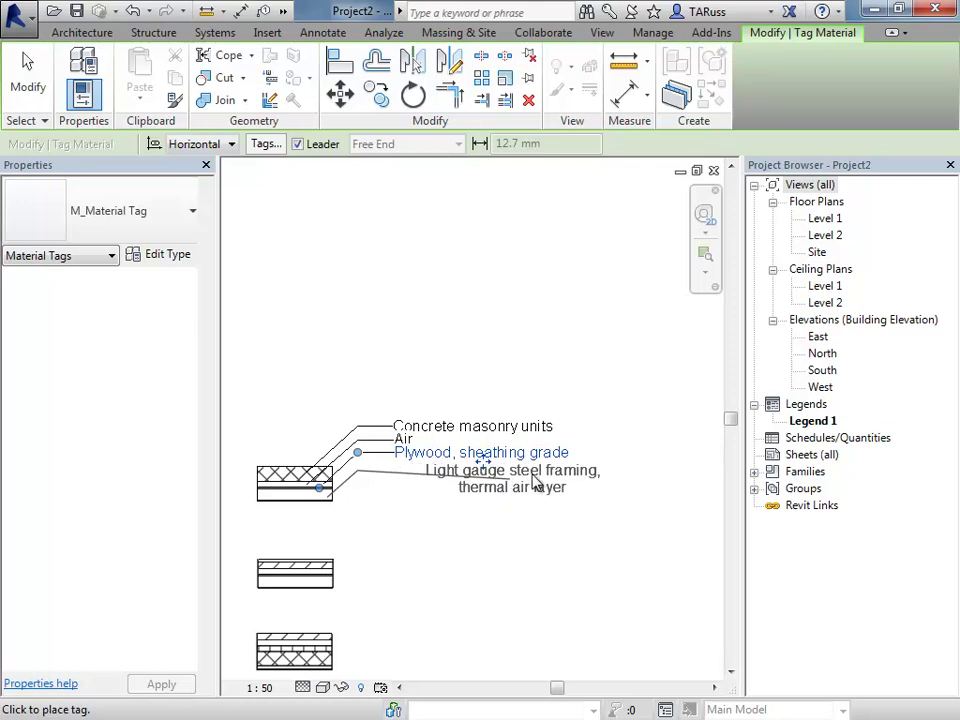
left_click(670, 483)
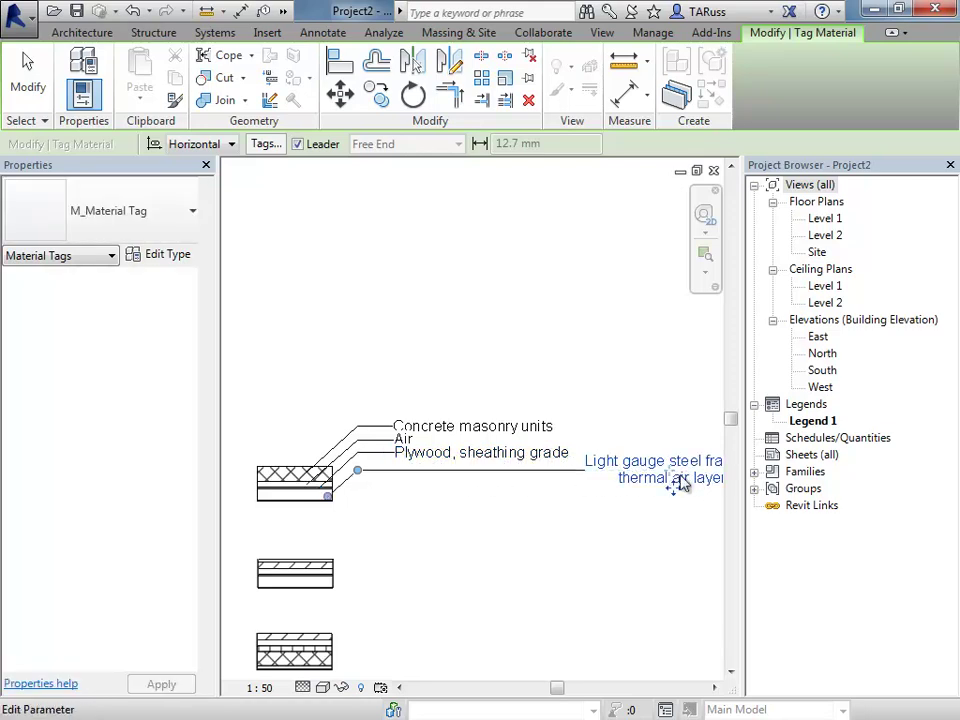
left_click(320, 36)
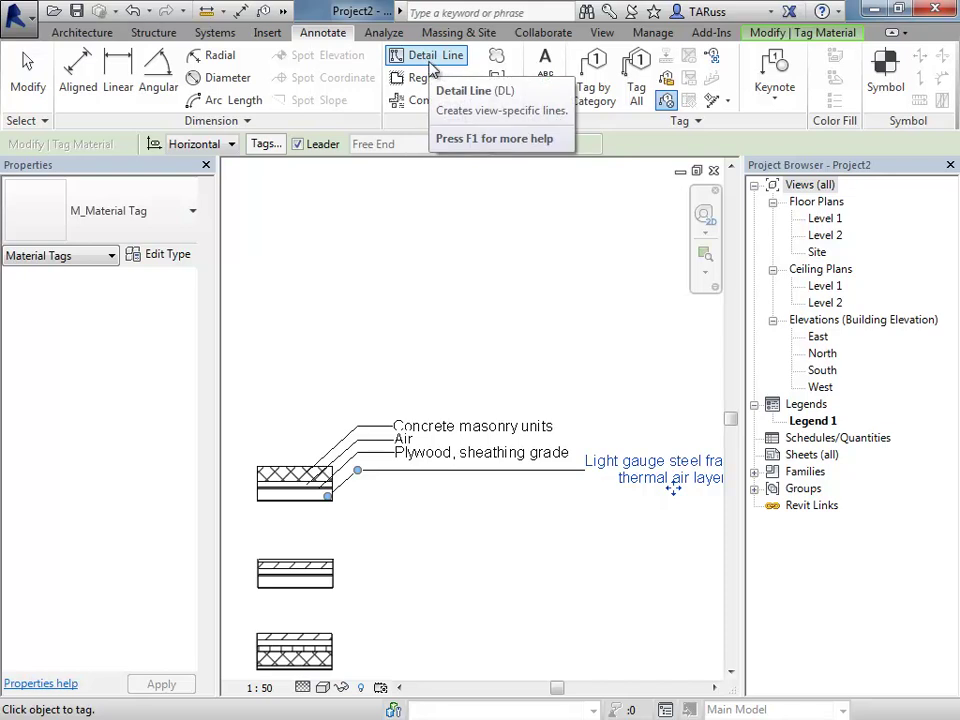
left_click(21, 83)
- Add a material tag to the first wall's gypsum wall board layer, placing its text below the wall in line with the upper tags
middle_click_drag(402, 506, 471, 283)
scroll(402, 248, "up", 4)
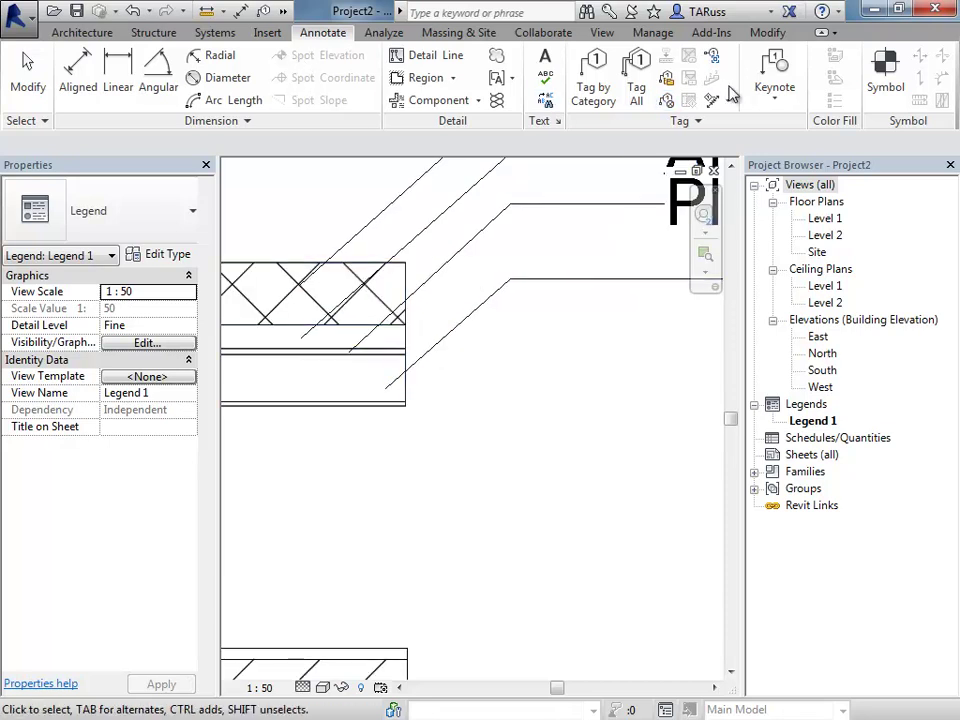
left_click(666, 100)
left_click(358, 410)
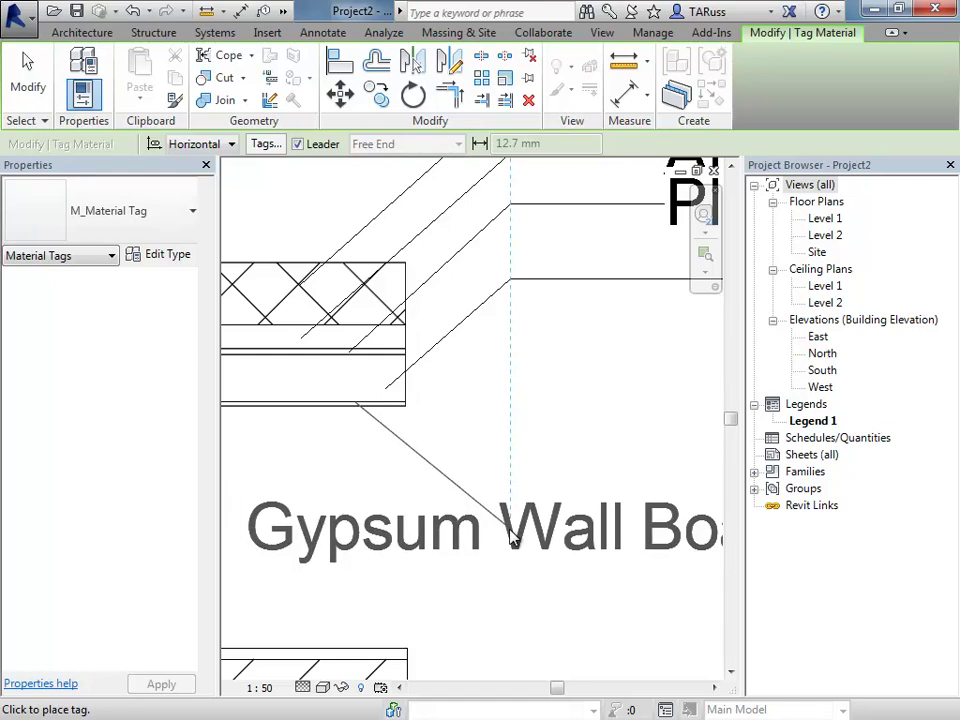
left_click(512, 528)
scroll(466, 402, "down", 4)
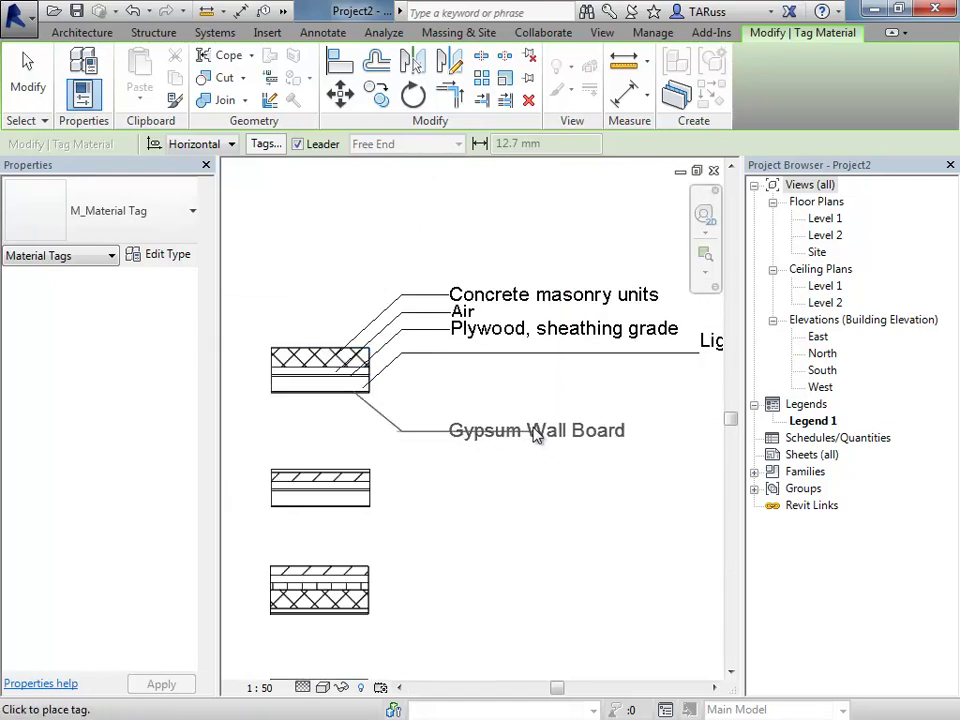
left_click(538, 440)
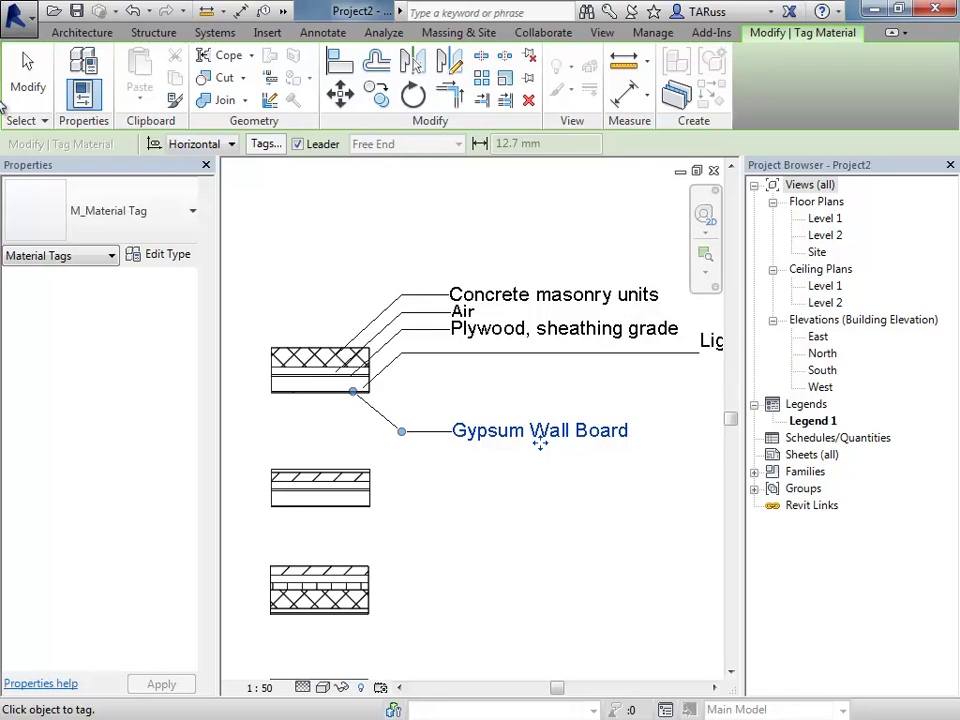
left_click(28, 72)
- Open the Level 1 floor plan view to look at the tagged walls
scroll(331, 327, "down", 3)
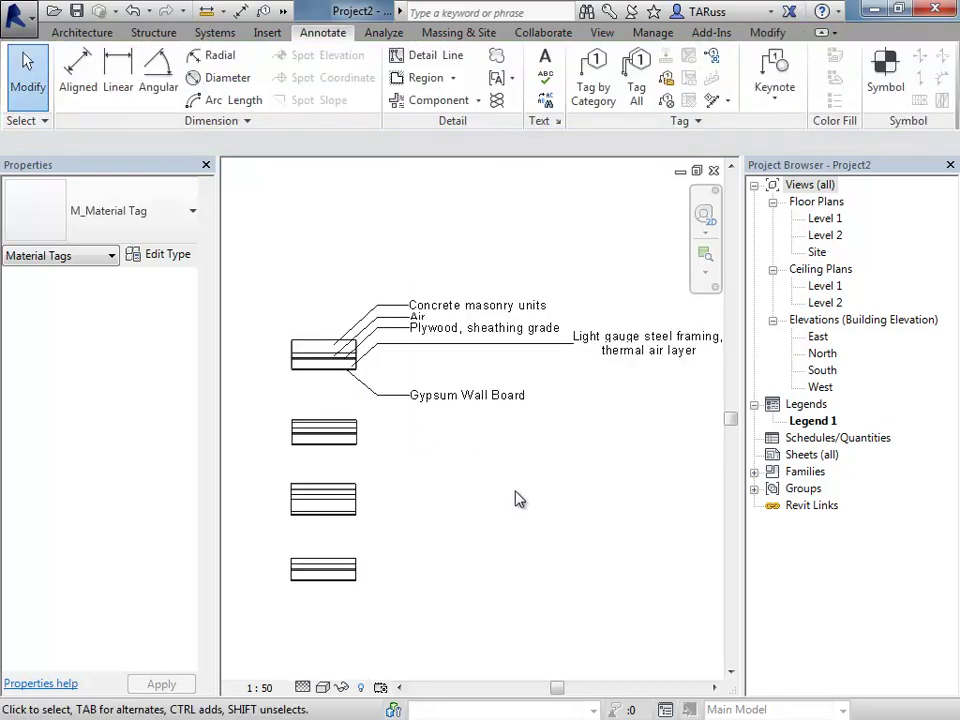
scroll(424, 325, "down", 2)
scroll(436, 355, "up", 2)
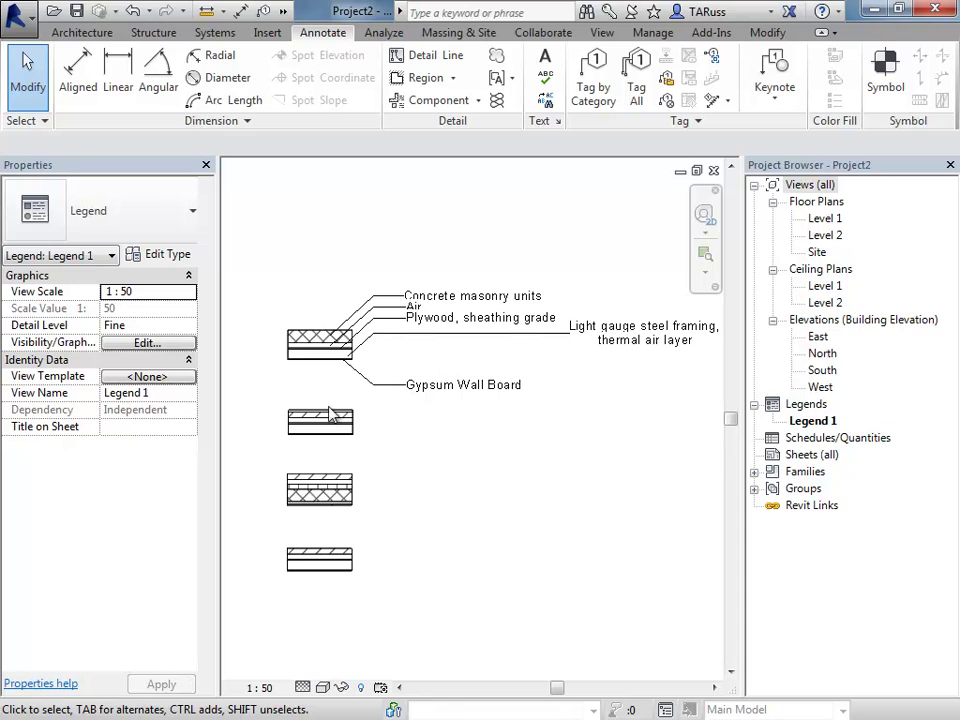
middle_click_drag(329, 410, 459, 446)
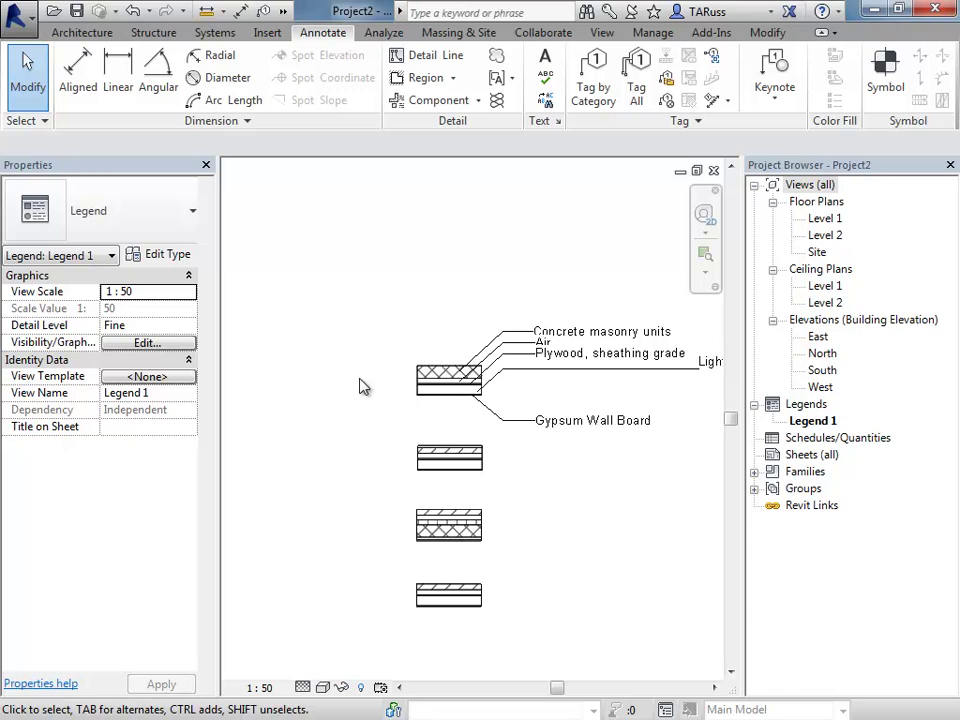
middle_click_drag(526, 457, 423, 409)
scroll(433, 354, "down", 1)
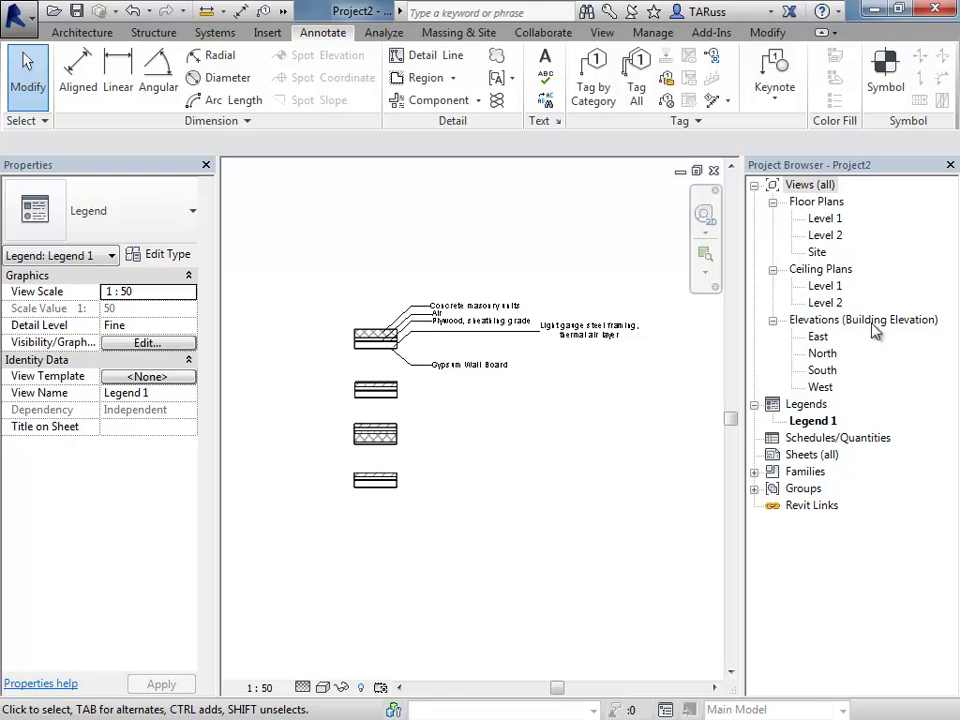
double_click(822, 218)
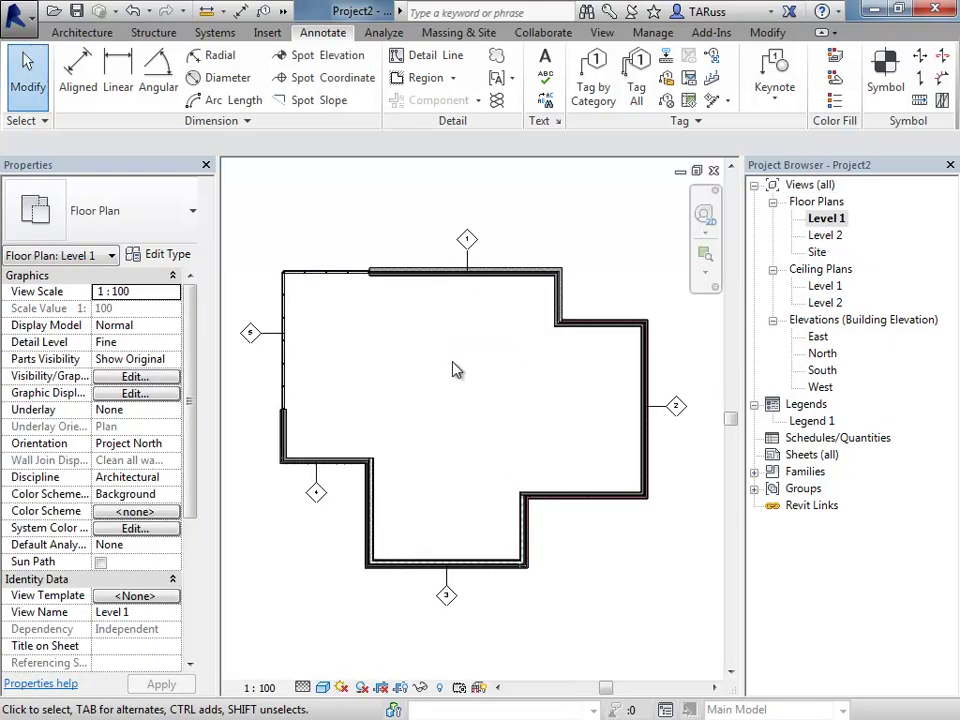
- Examine the wall tags and the block wall's layers in the Level 1 floor plan against the wall sections in Legend 1
scroll(320, 495, "up", 6)
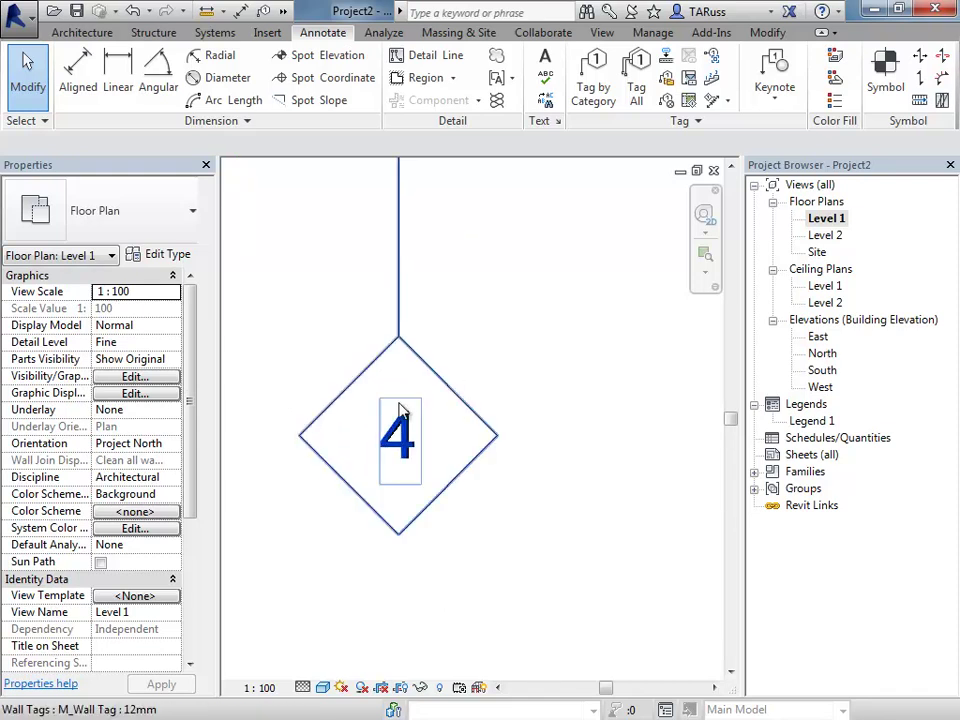
scroll(438, 410, "down", 5)
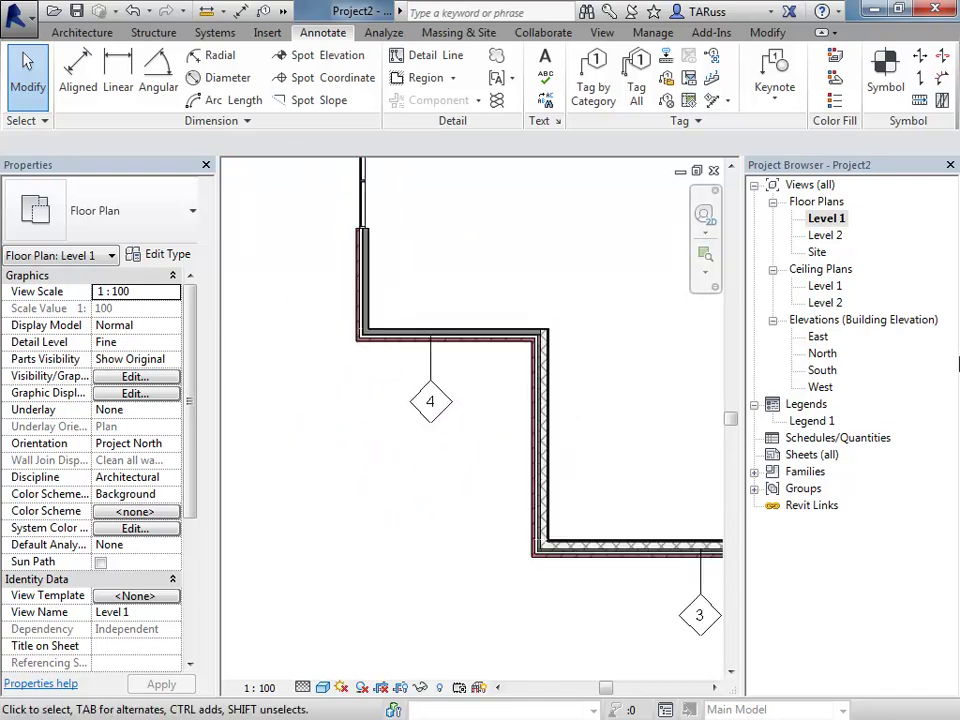
double_click(818, 421)
scroll(365, 375, "up", 3)
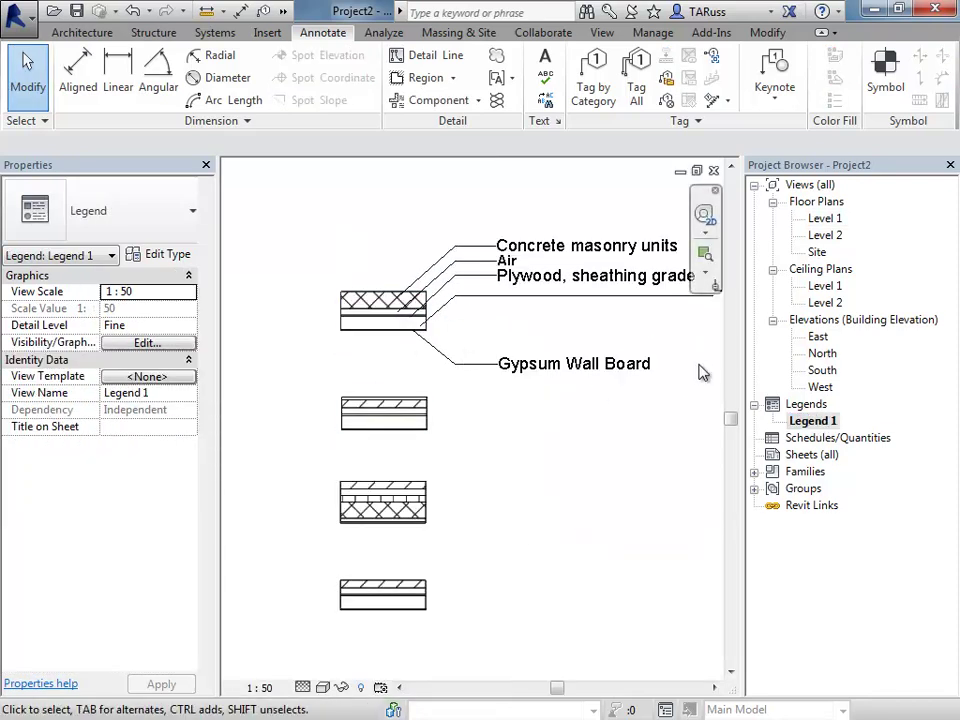
double_click(828, 220)
mouse_move(462, 416)
middle_mouse_down()
mouse_move(424, 448)
mouse_move(229, 710)
middle_mouse_up()
scroll(320, 522, "down", 2)
scroll(294, 369, "up", 5)
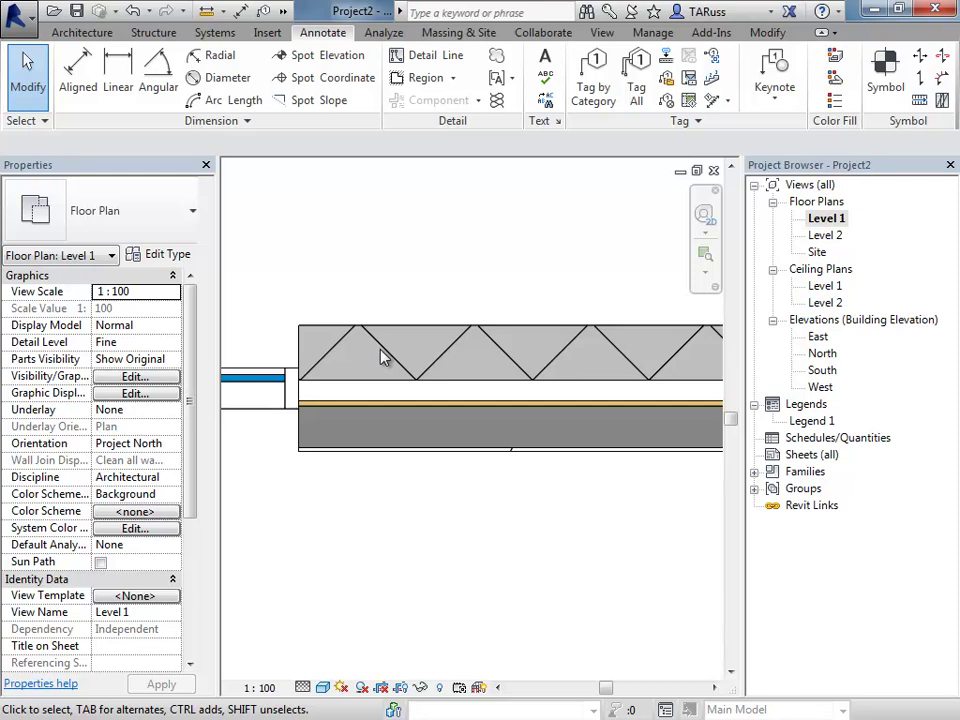
scroll(356, 407, "down", 3)
scroll(373, 396, "up", 3)
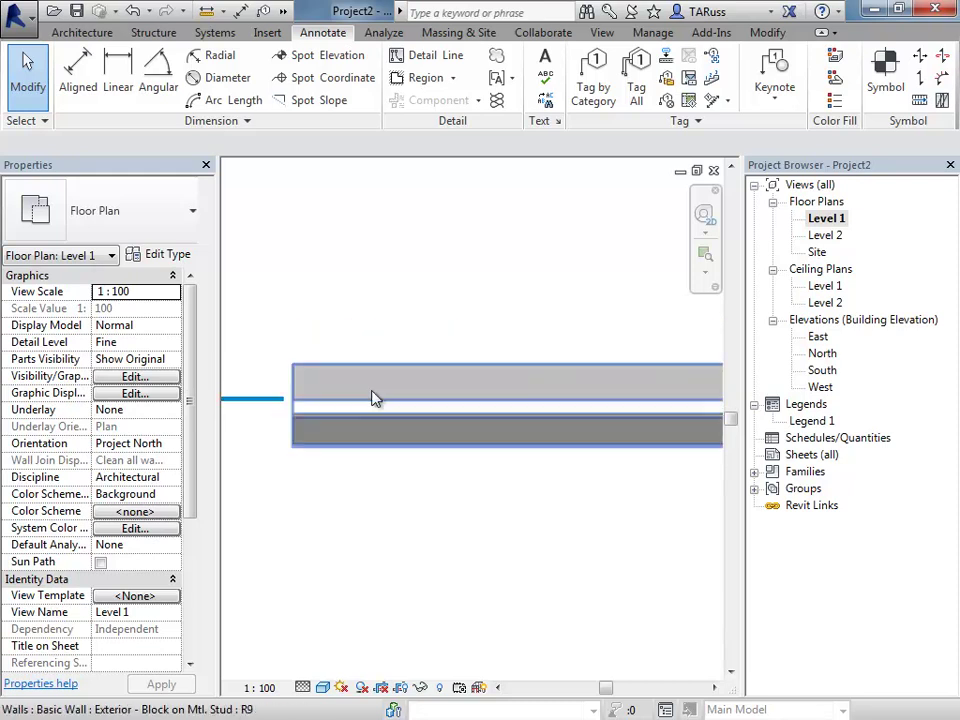
- Open the Legend 1 view at the first wall, leaving free space beside it
double_click(812, 421)
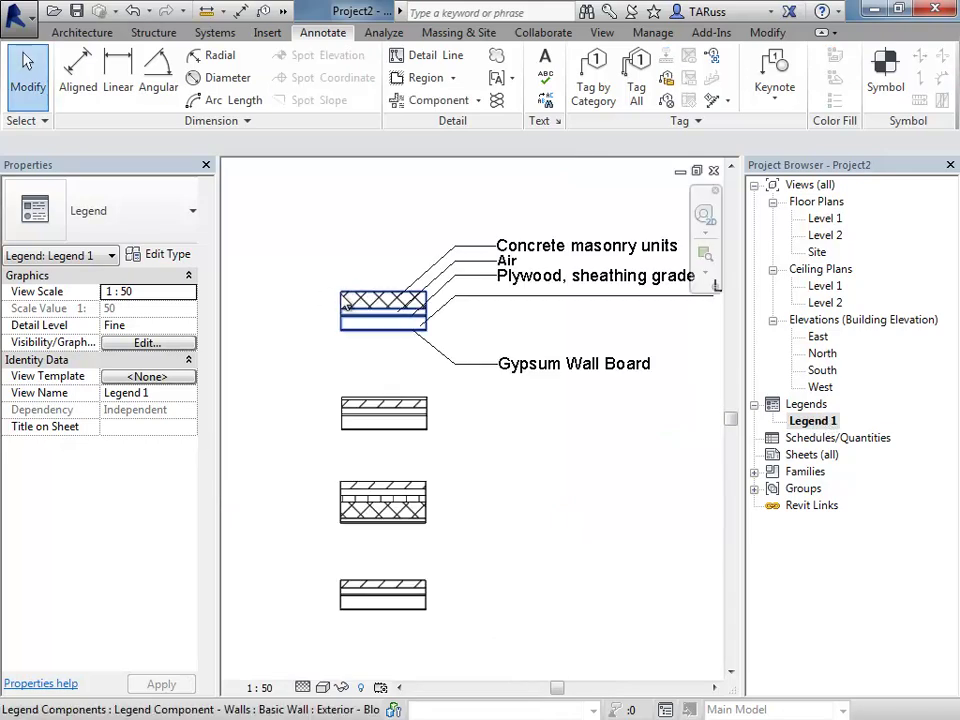
scroll(346, 306, "up", 3)
middle_click_drag(353, 300, 498, 320)
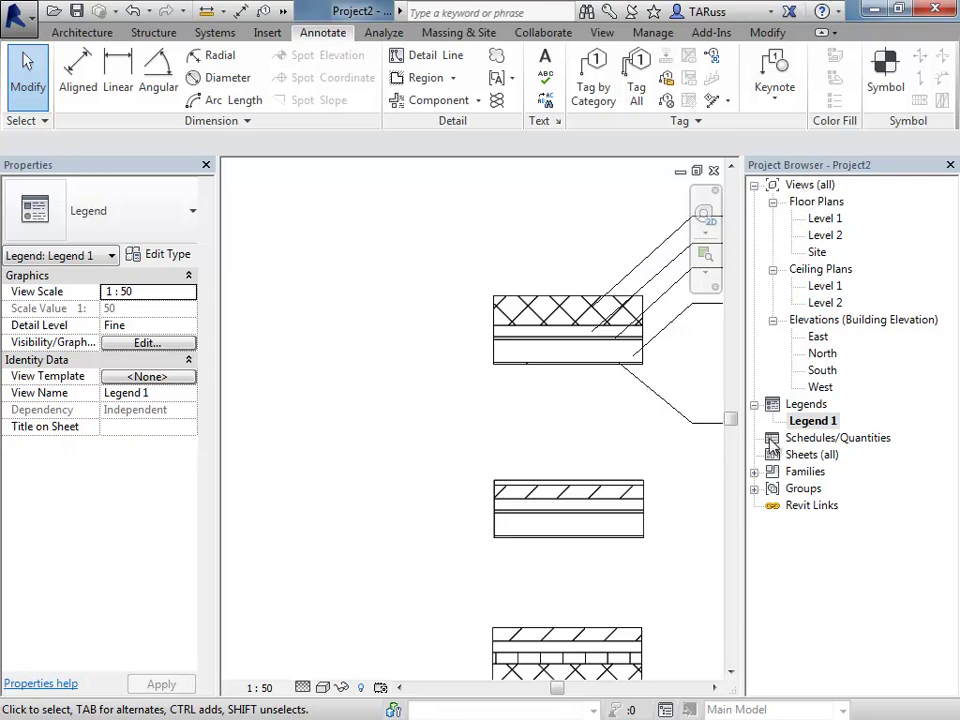
left_click(755, 472)
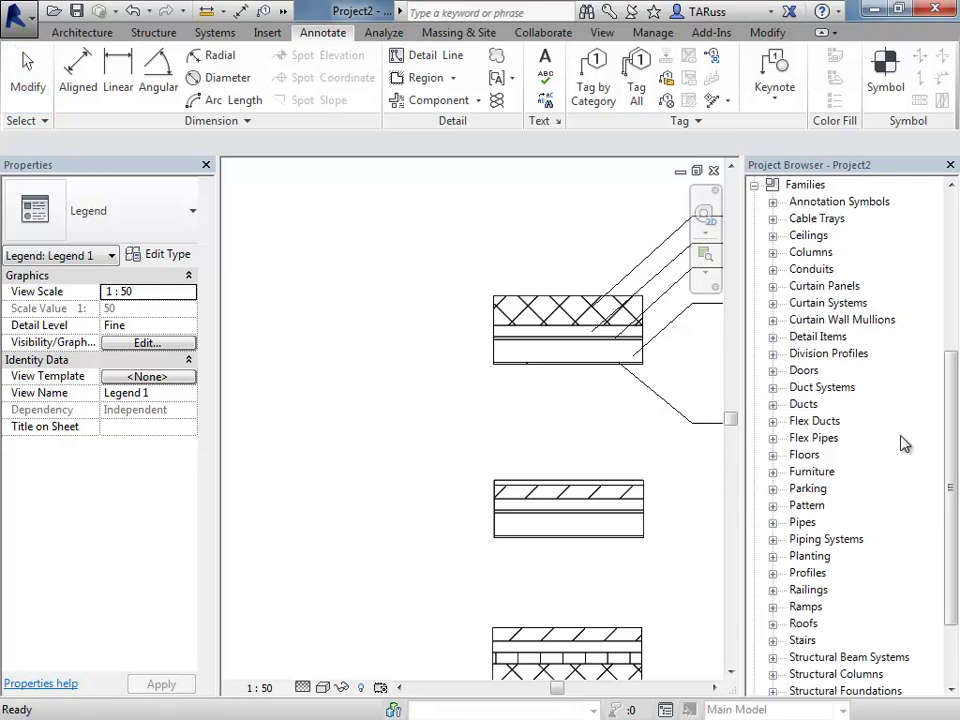
left_click_drag(953, 420, 953, 395)
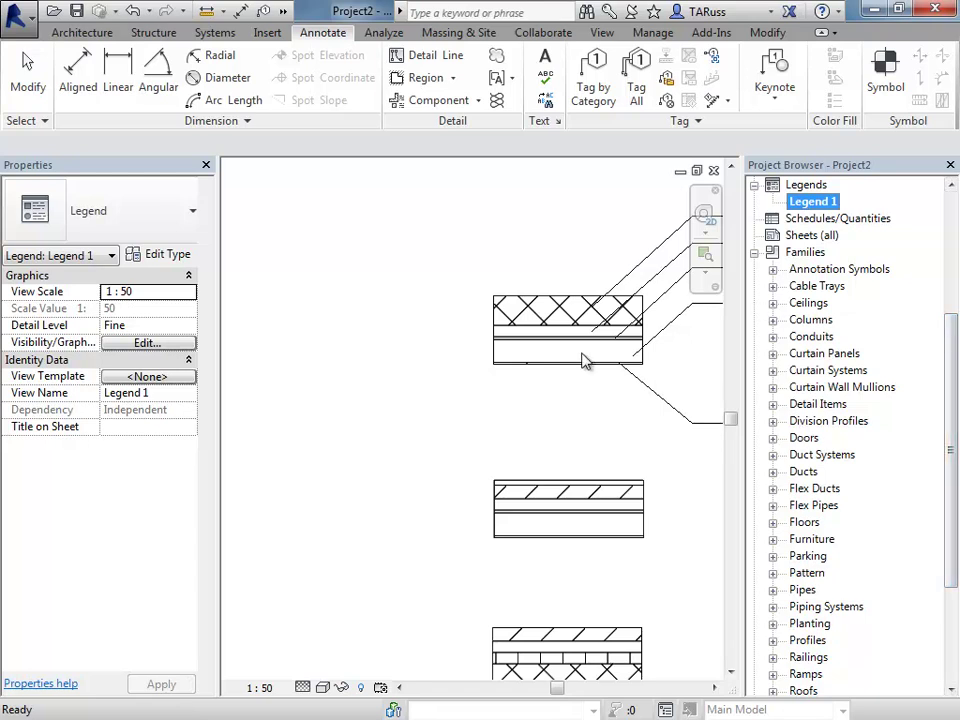
left_click_drag(958, 351, 953, 230)
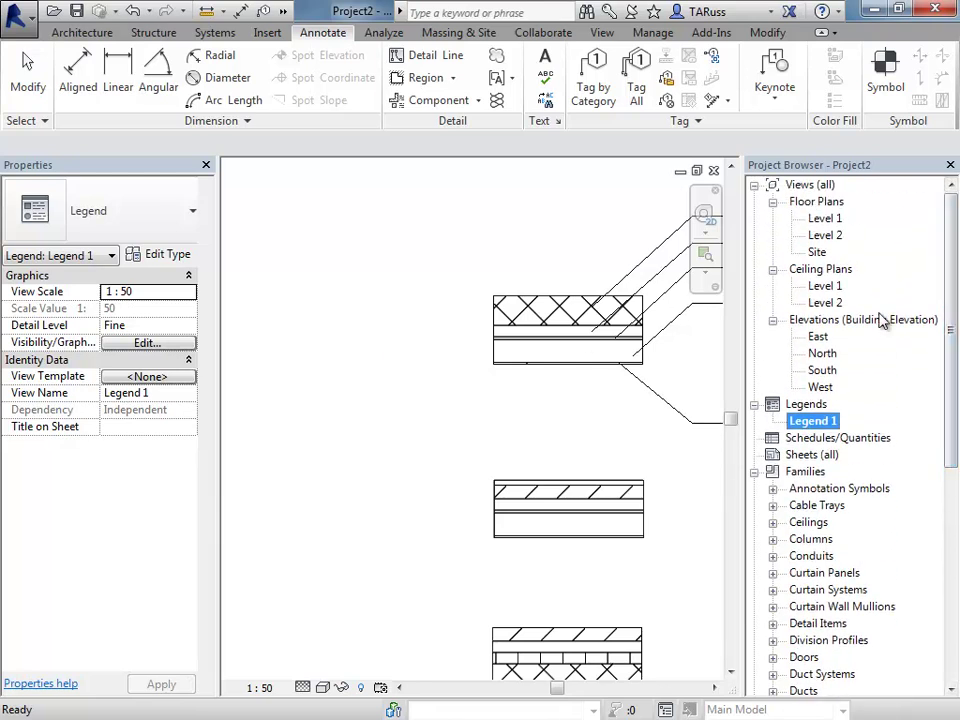
left_click(754, 472)
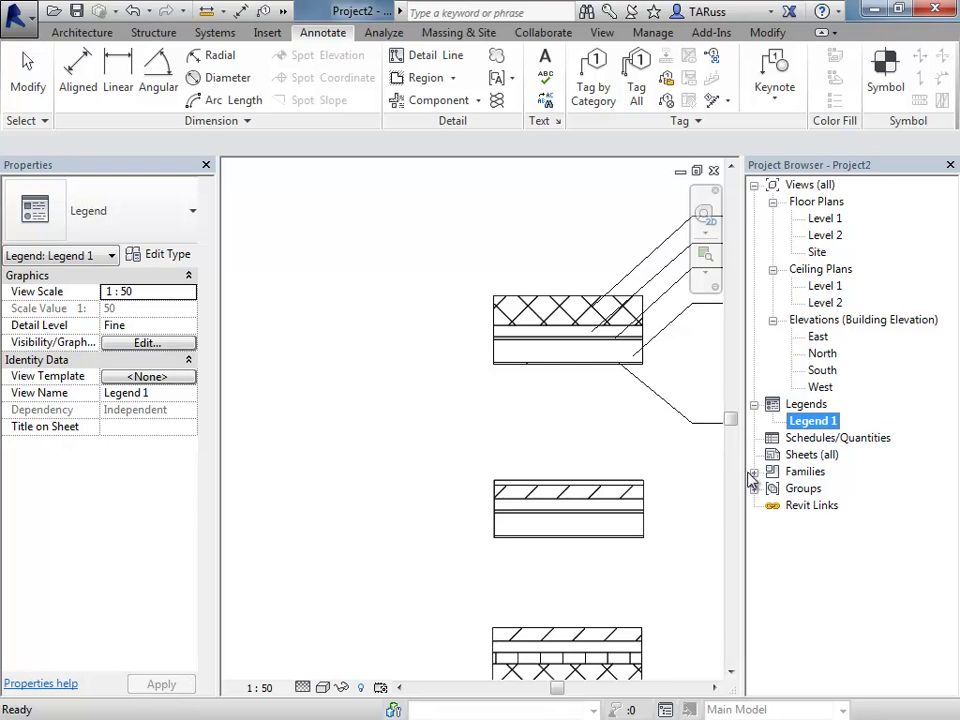
- Expand the project's annotation symbol families down to the types of M_Wall Tag
left_click(753, 473)
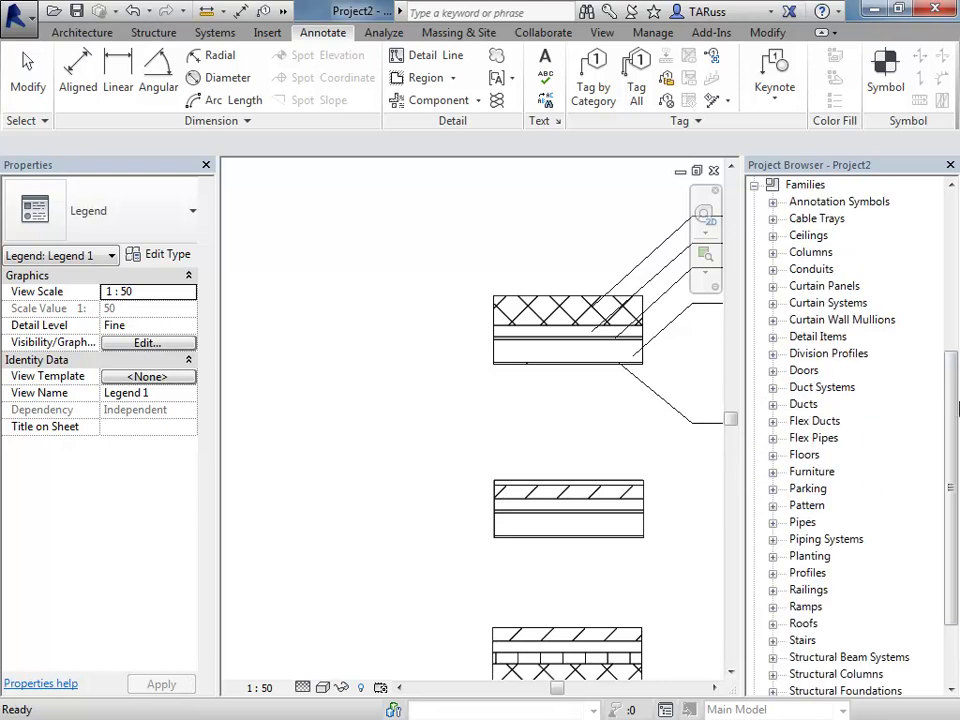
mouse_move(954, 409)
left_mouse_down()
mouse_move(954, 381)
mouse_move(953, 479)
mouse_move(953, 376)
left_mouse_up()
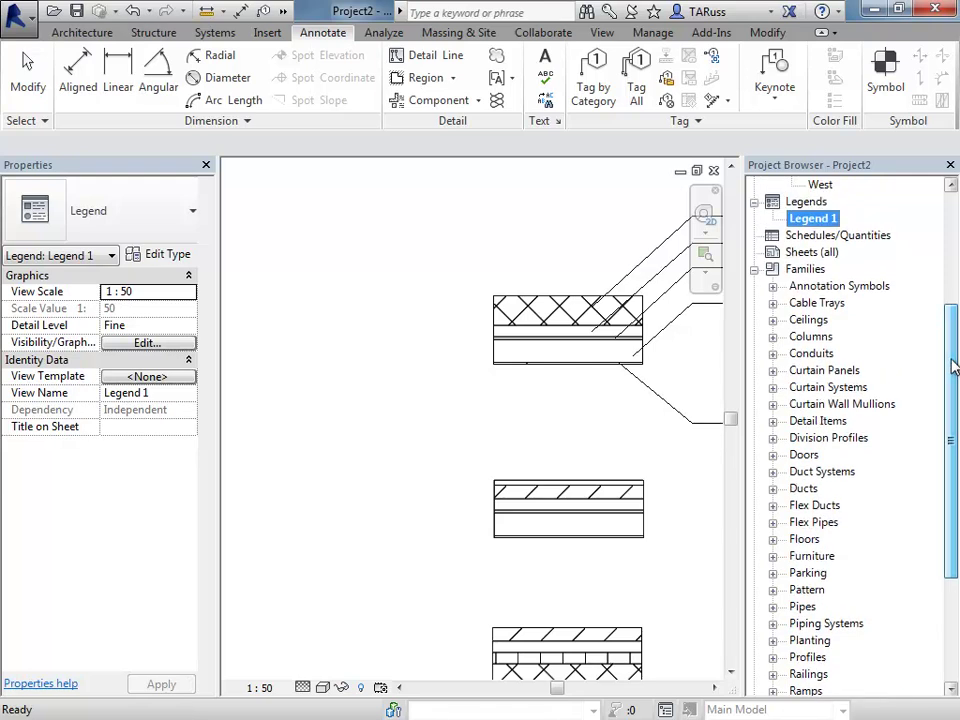
left_click(773, 288)
left_click_drag(953, 333, 957, 448)
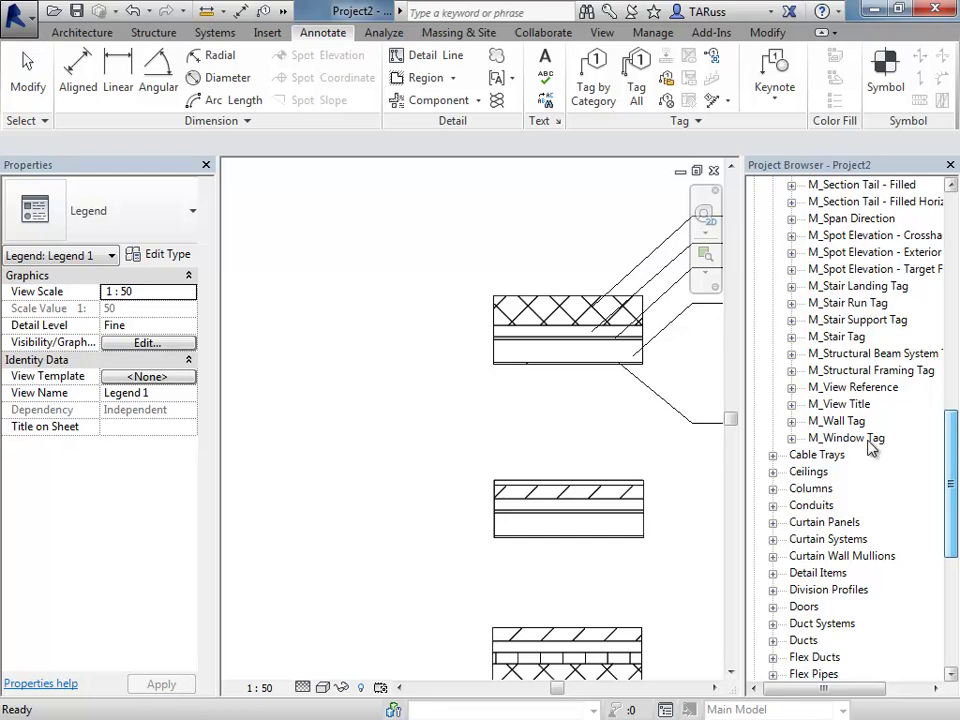
left_click(792, 421)
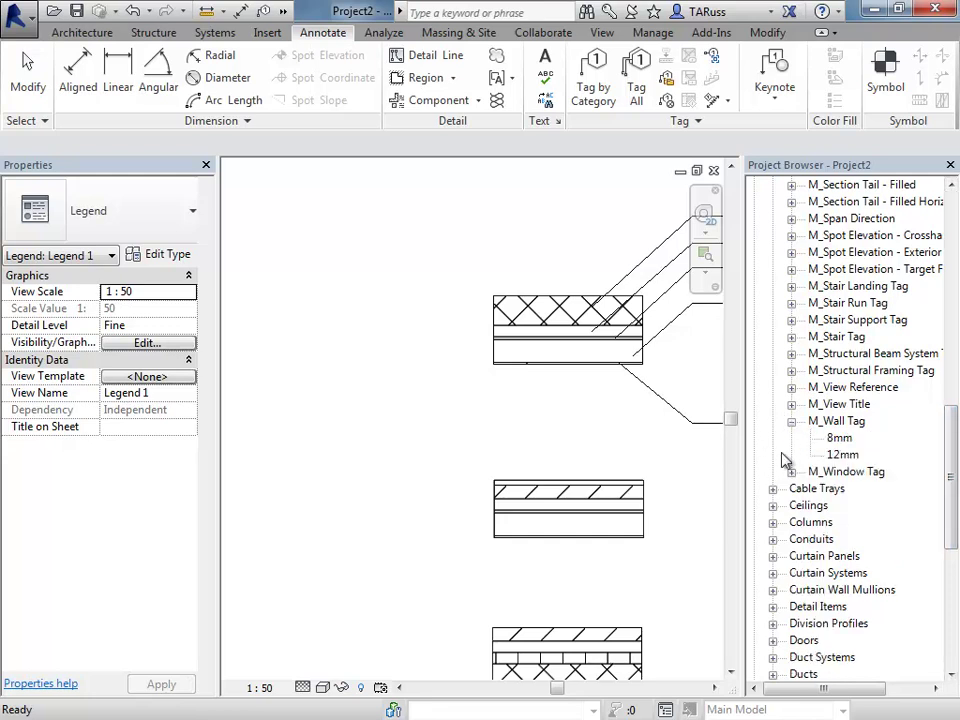
- Place an 8mm M_Wall Tag symbol in the legend beside the first wall, on the side opposite its material tags
left_click(840, 438)
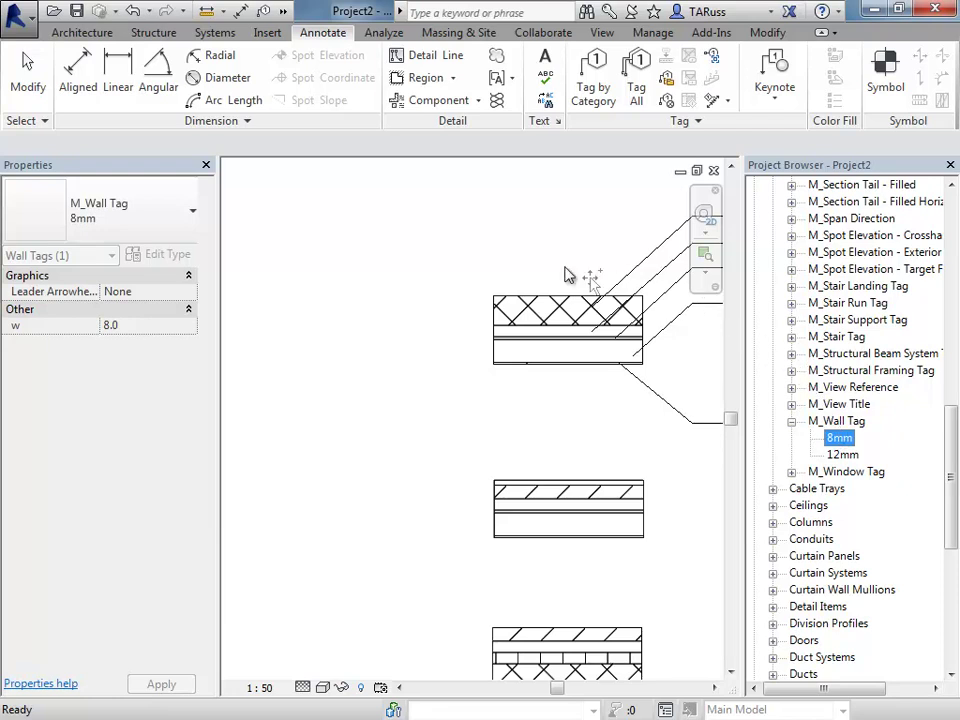
left_click_drag(358, 337, 369, 326)
left_click(405, 326)
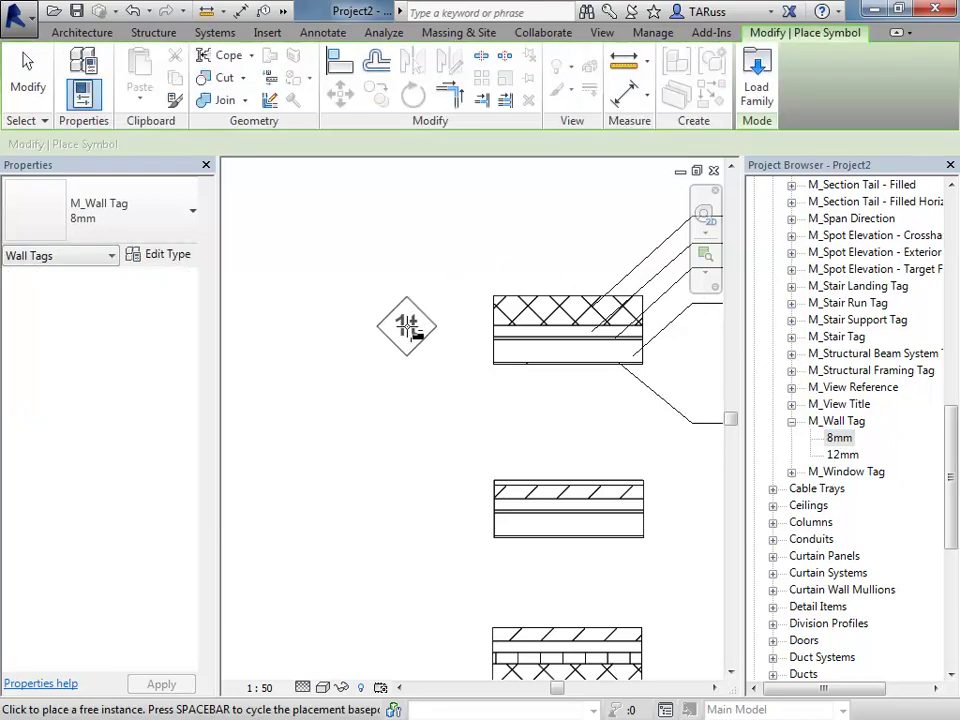
left_click(28, 75)
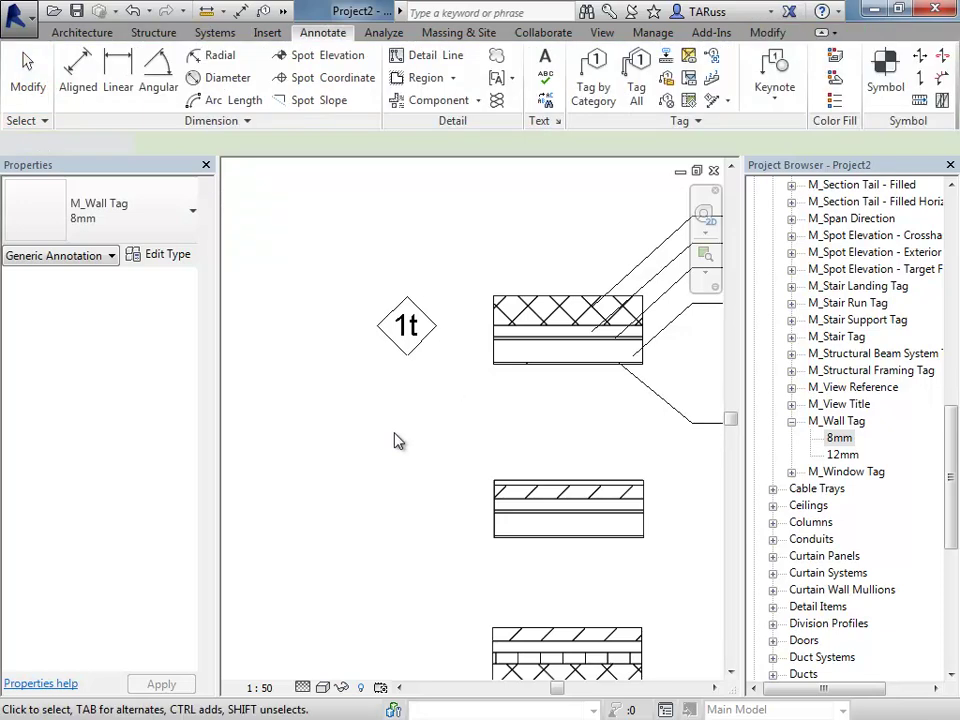
left_click(368, 343)
scroll(452, 390, "down", 3)
scroll(456, 390, "up", 2)
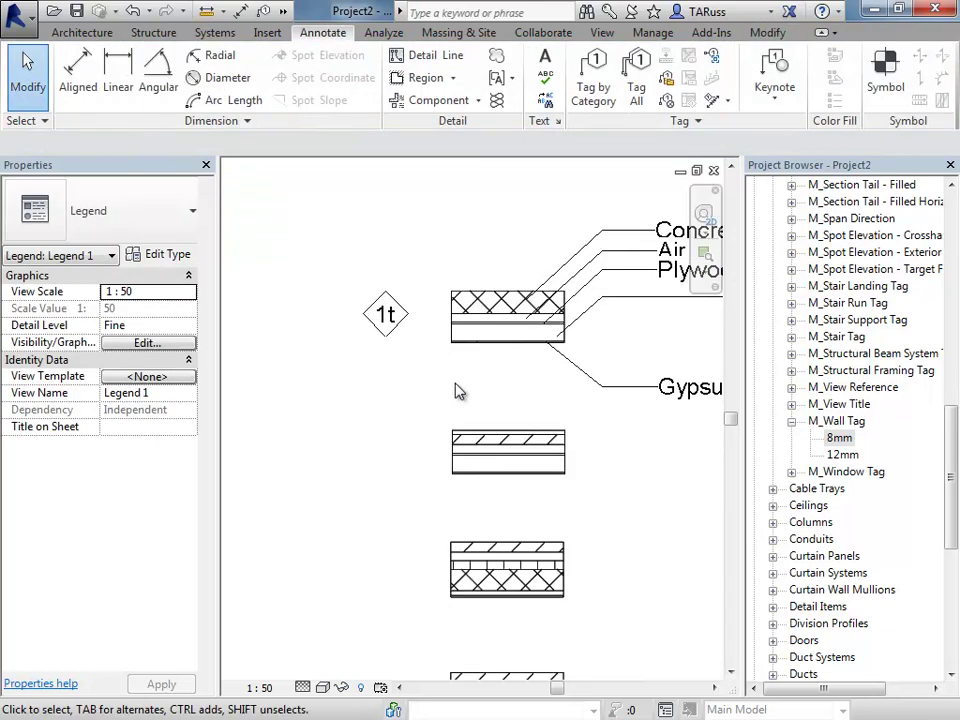
scroll(396, 384, "up", 2)
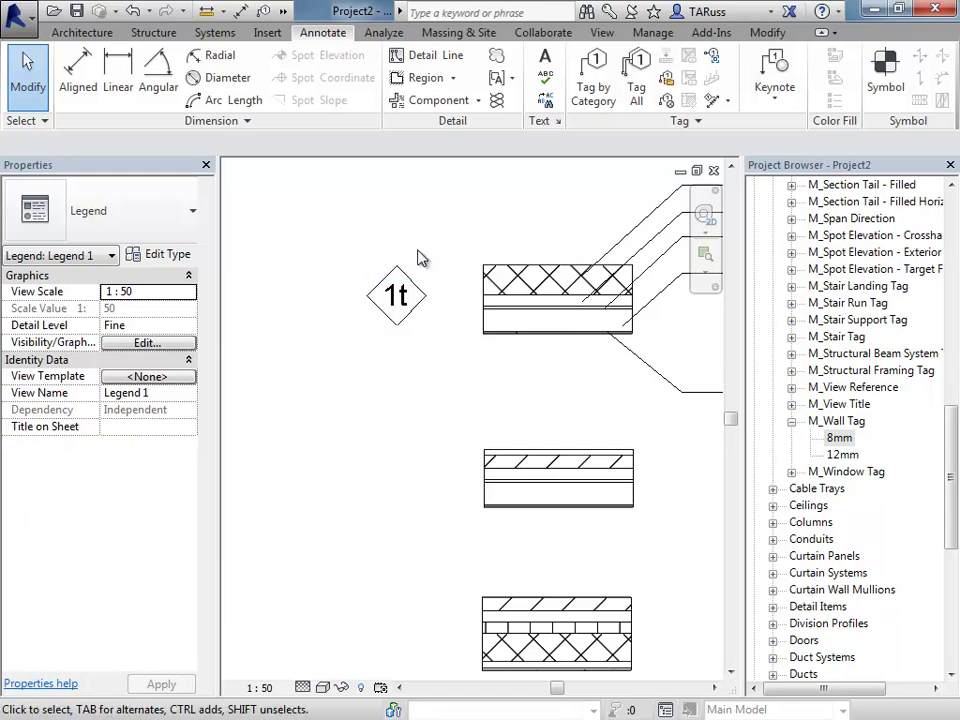
- Review the type properties of the label inside the placed wall tag's family, and return to the legend
scroll(355, 272, "up", 2)
left_click(463, 344)
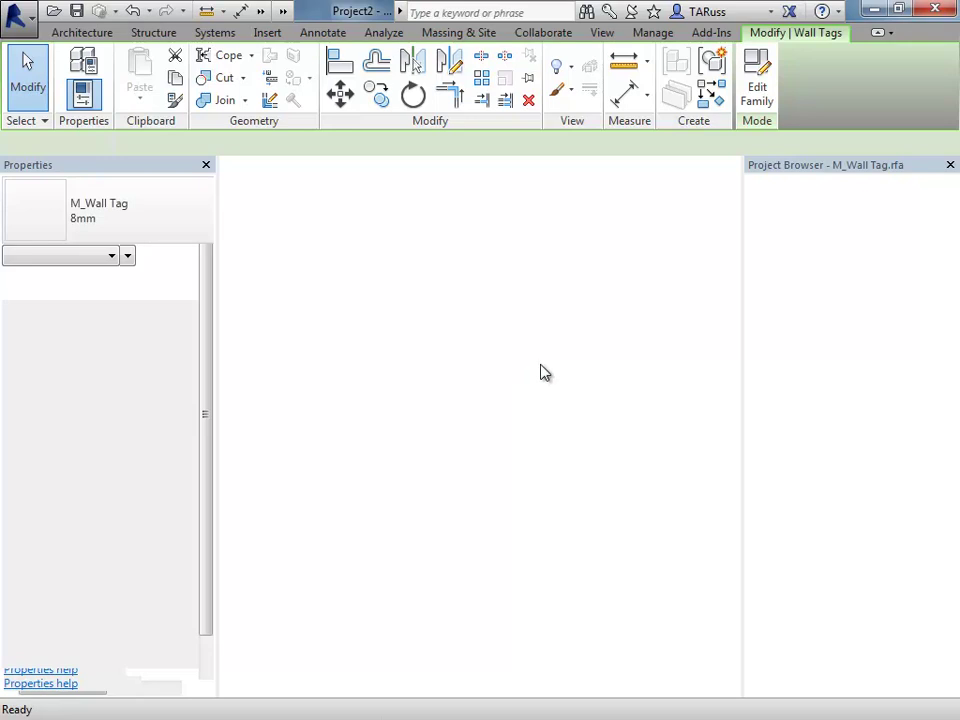
left_click(461, 440)
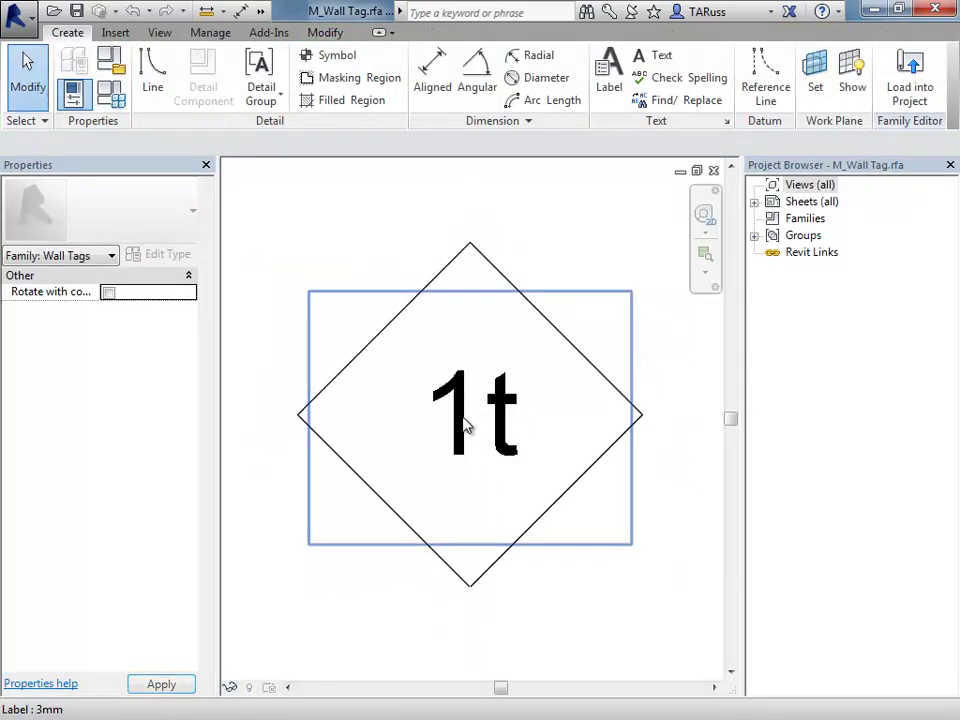
left_click(465, 427)
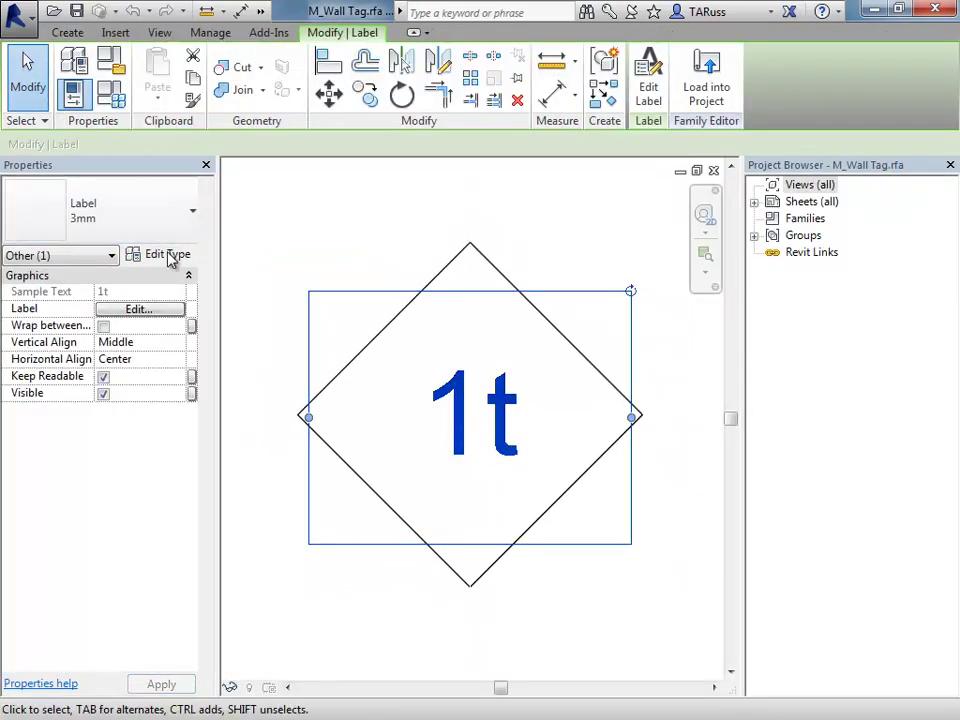
left_click(167, 256)
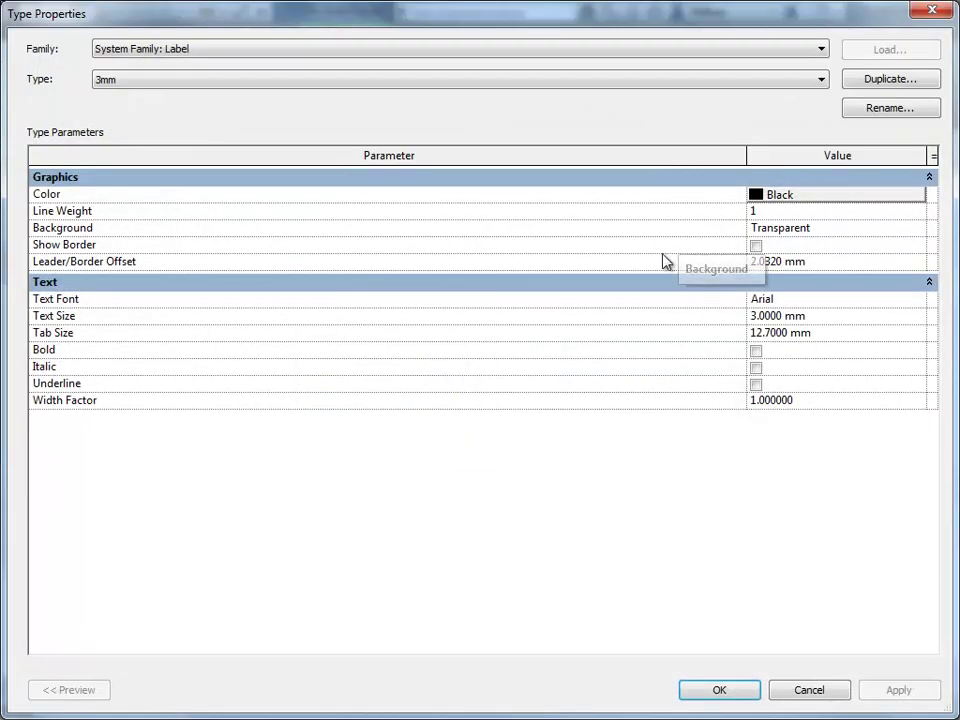
left_click(810, 689)
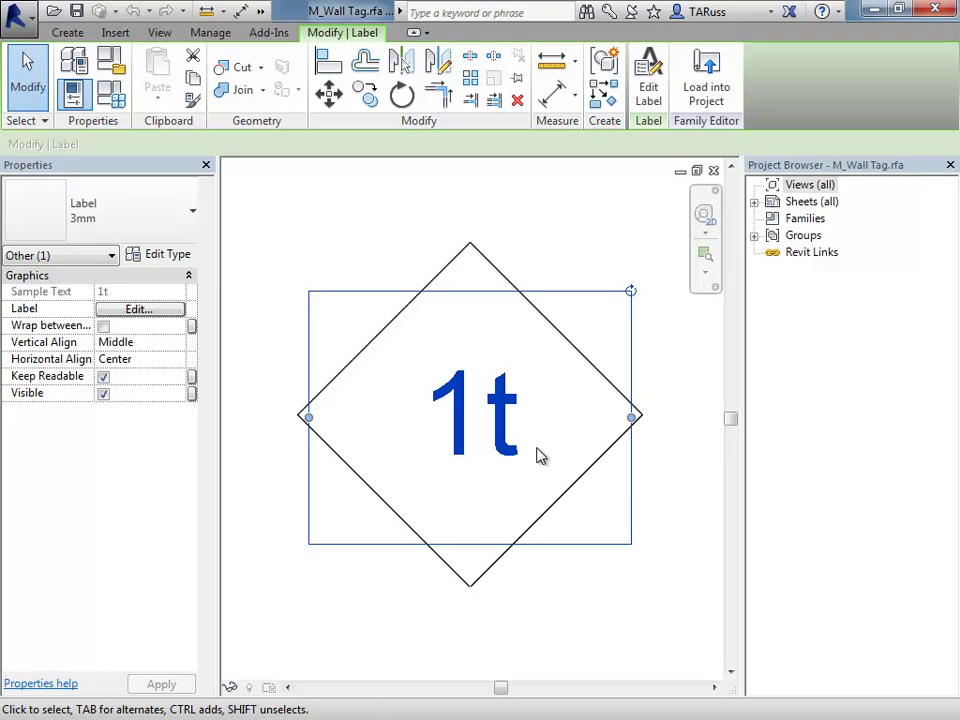
left_click(714, 170)
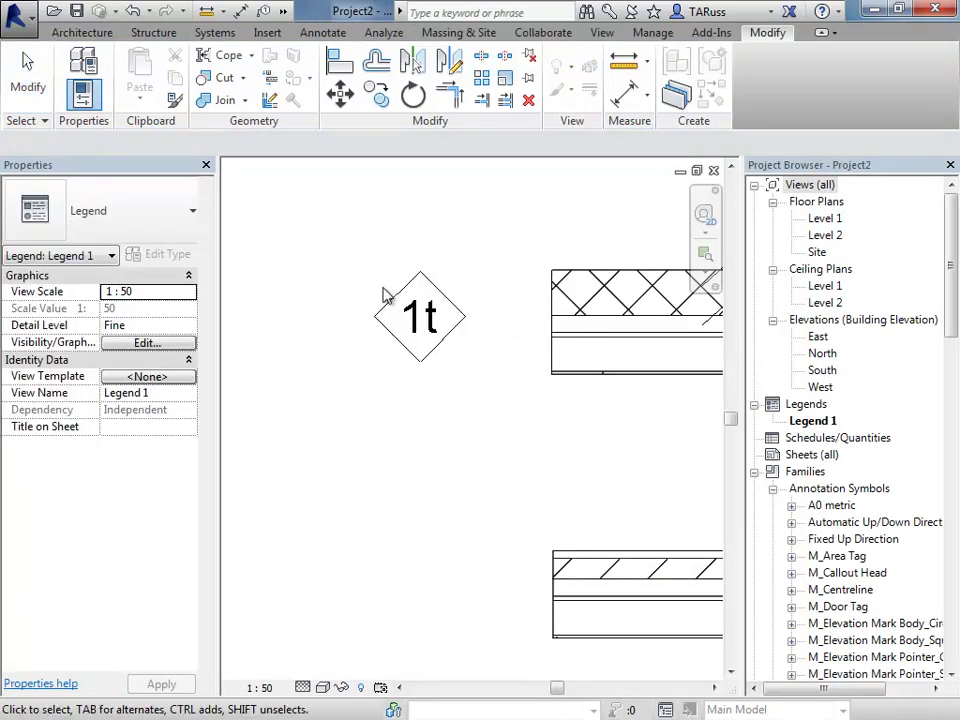
- Draw a square of thin detail lines, about 280 by 280 mm, beside the wall tag symbol in the legend
scroll(386, 295, "up", 2)
middle_click_drag(377, 339, 520, 358)
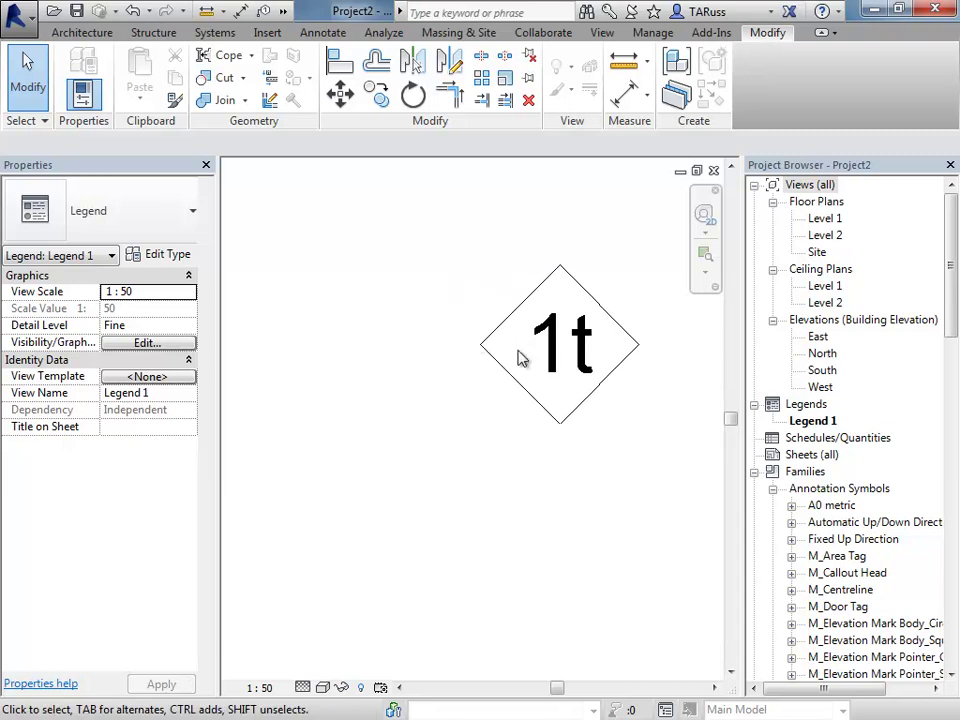
left_click(324, 33)
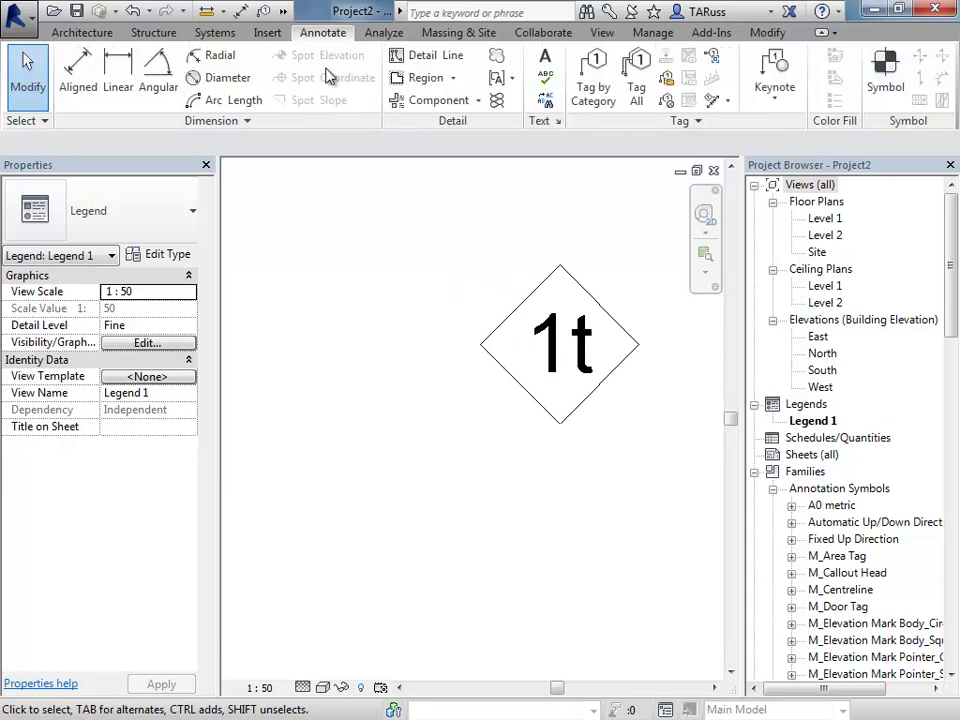
left_click(428, 58)
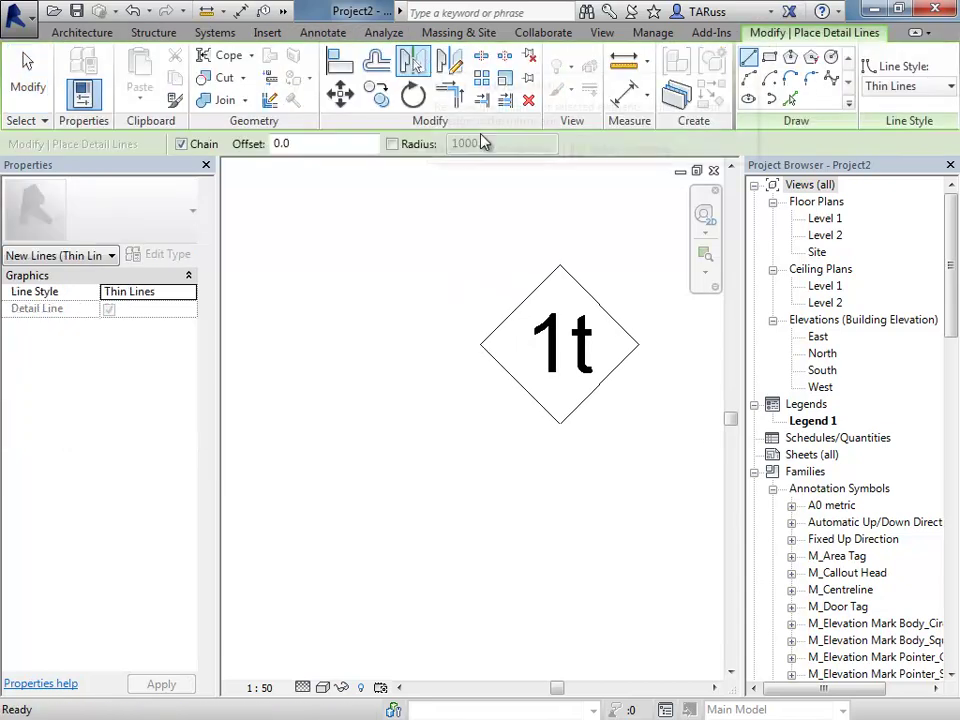
left_click(770, 60)
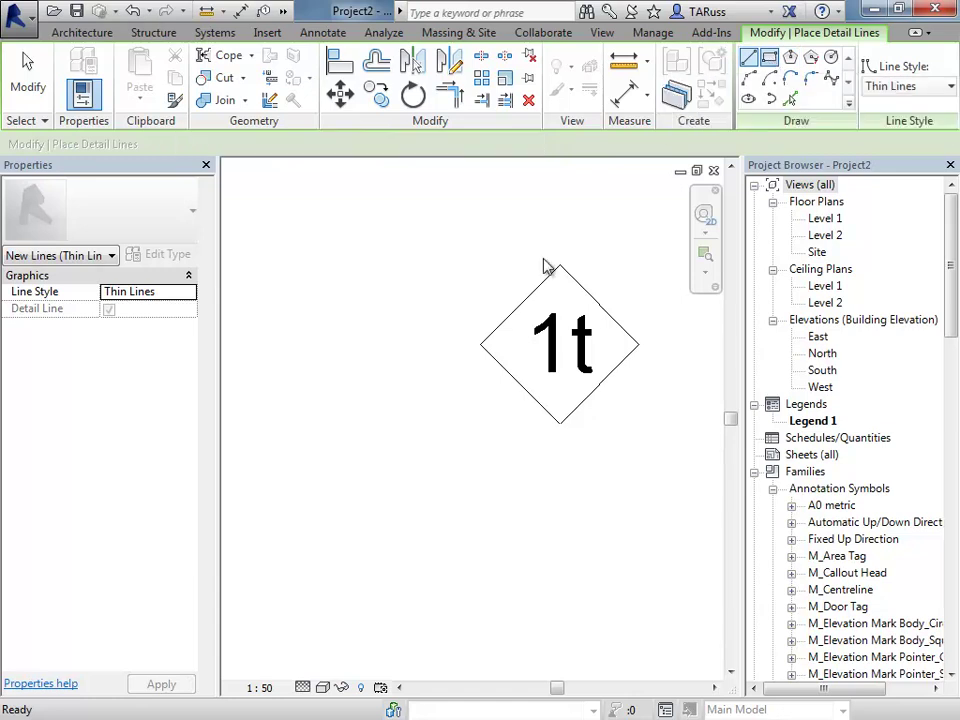
left_click(300, 277)
middle_click_drag(417, 346, 505, 422)
scroll(440, 416, "up", 2)
scroll(444, 437, "down", 3)
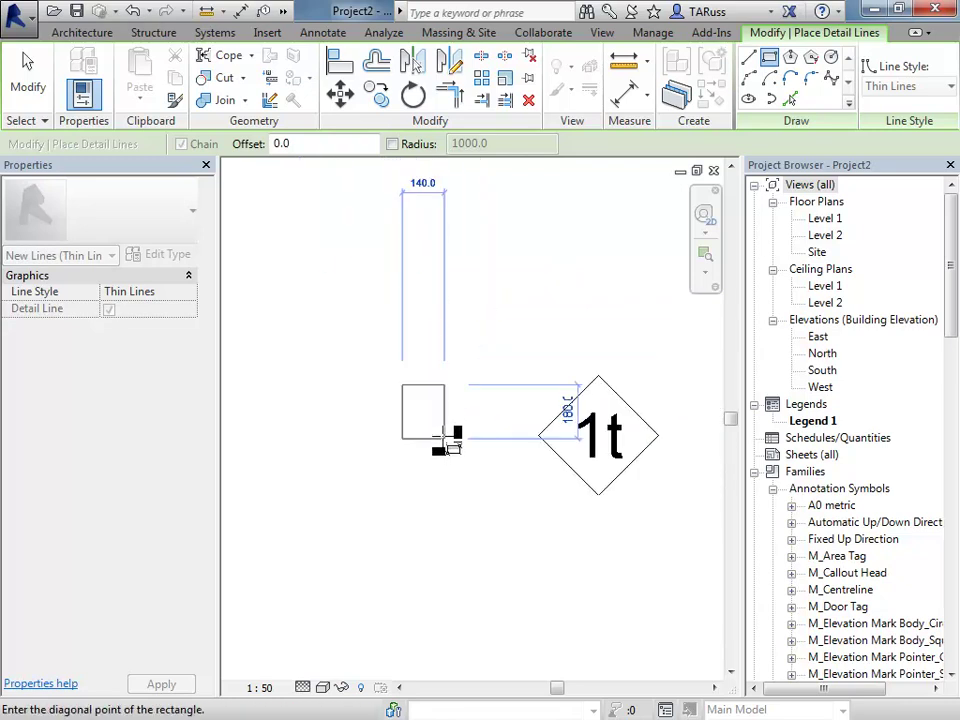
middle_click_drag(444, 440, 394, 508)
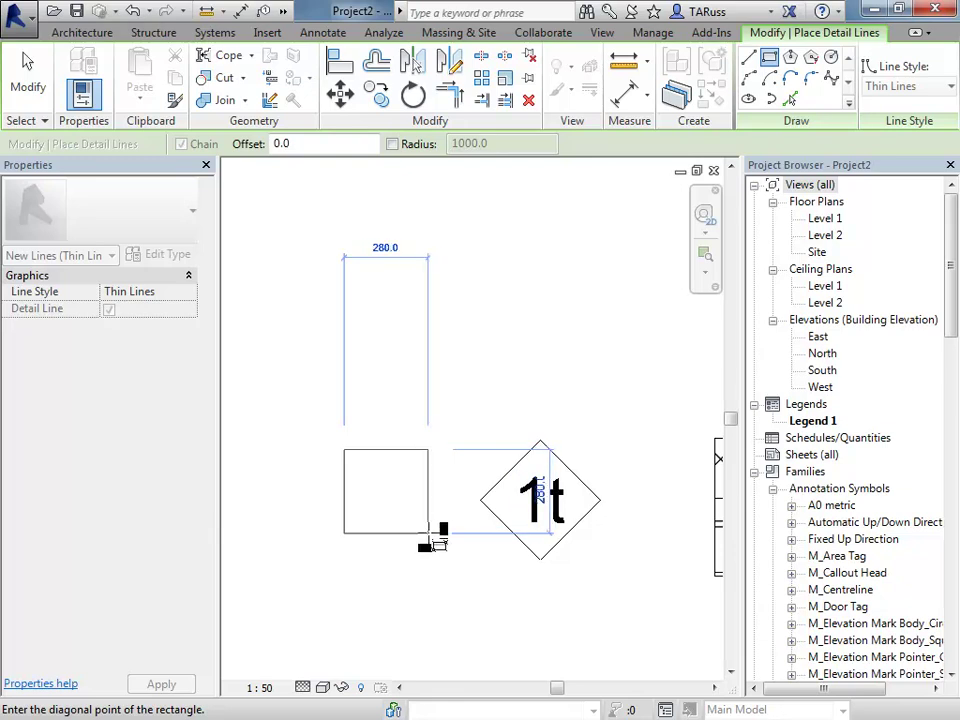
left_click(430, 535)
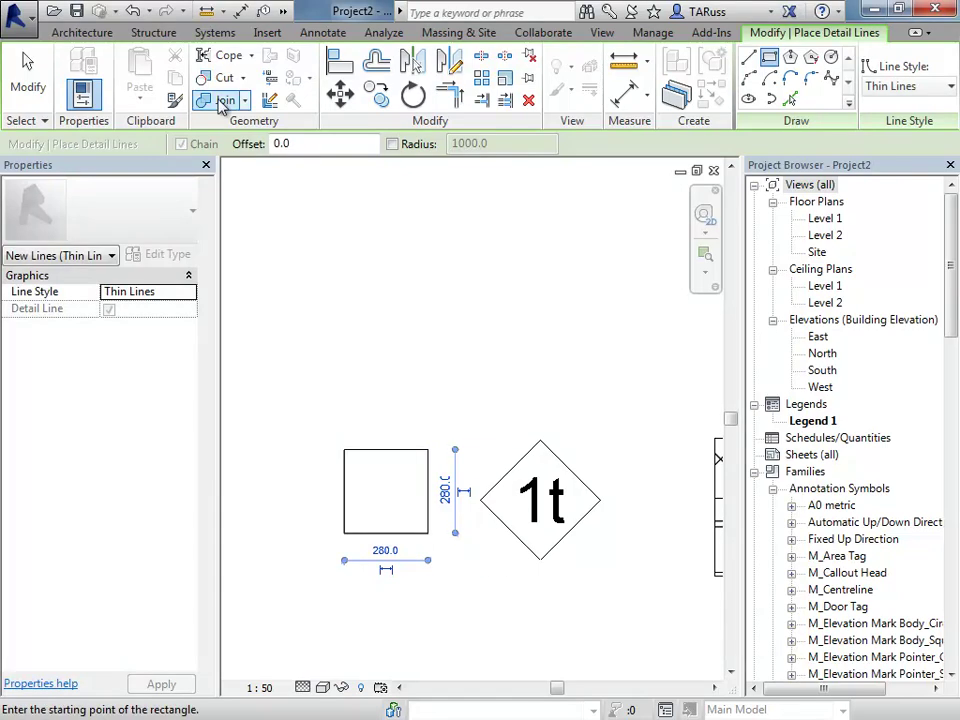
left_click(26, 84)
- Rotate the detail-line square about its centre so it stands on a corner as a diamond like the wall tag
left_click_drag(311, 405, 467, 574)
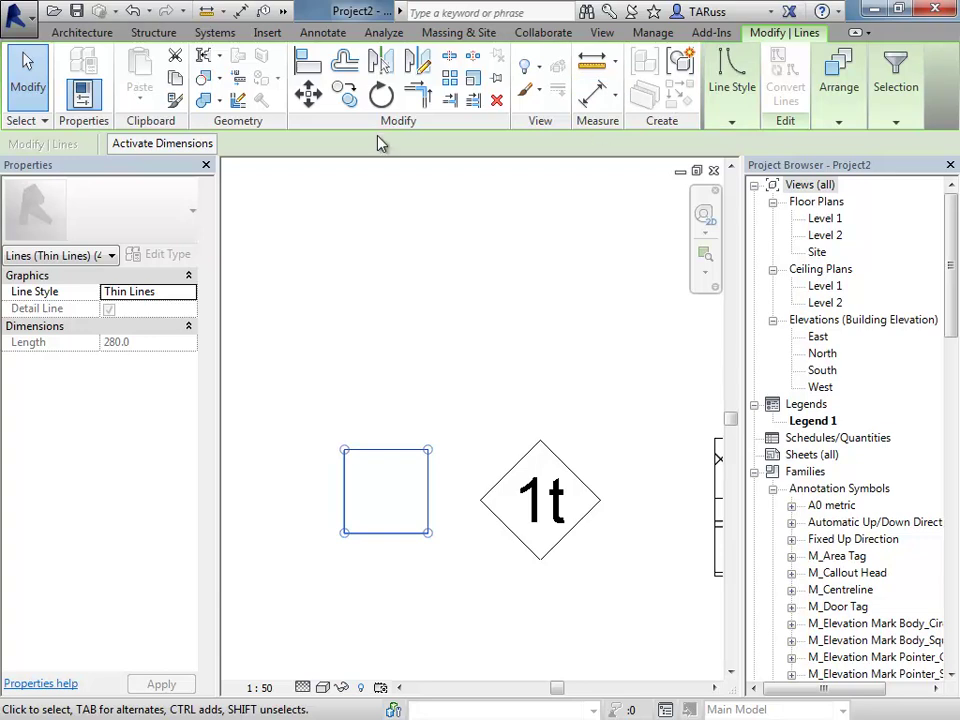
left_click(381, 94)
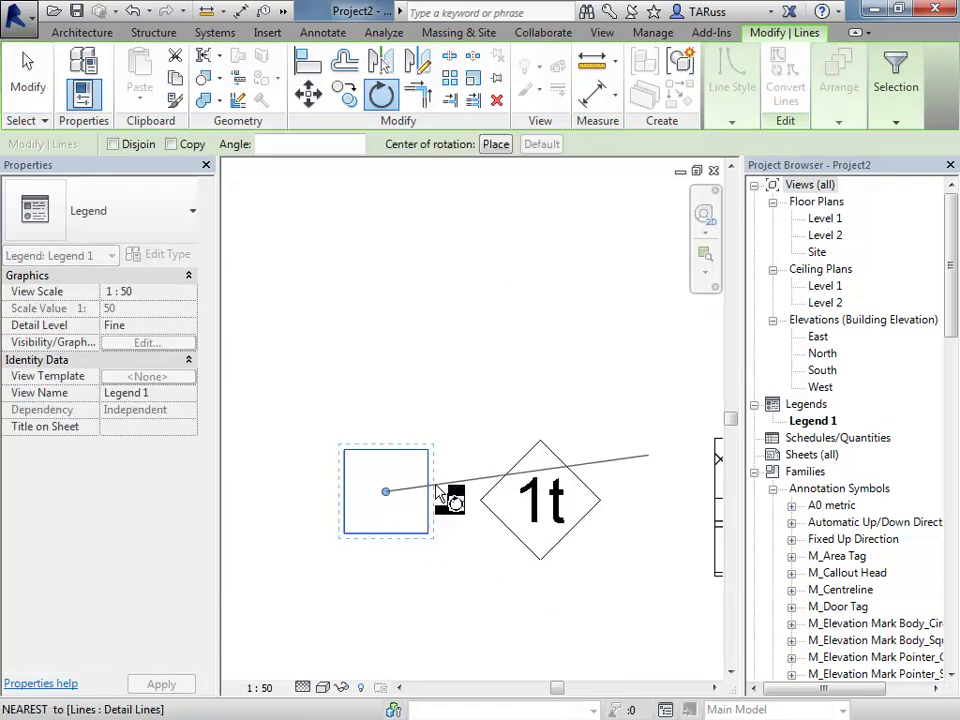
left_click(468, 495)
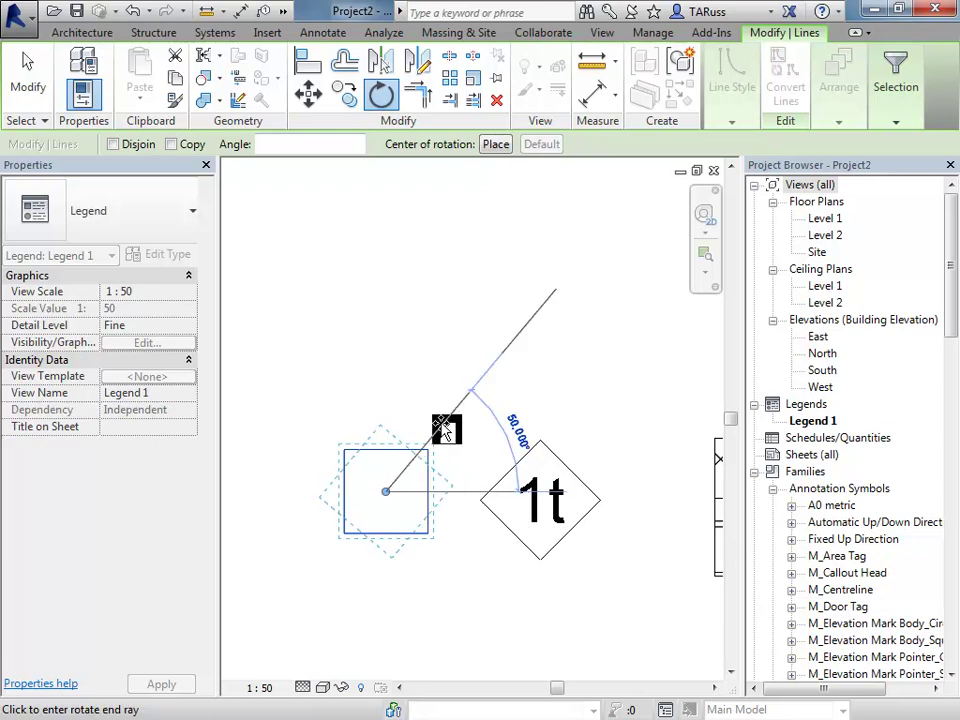
left_click(514, 351)
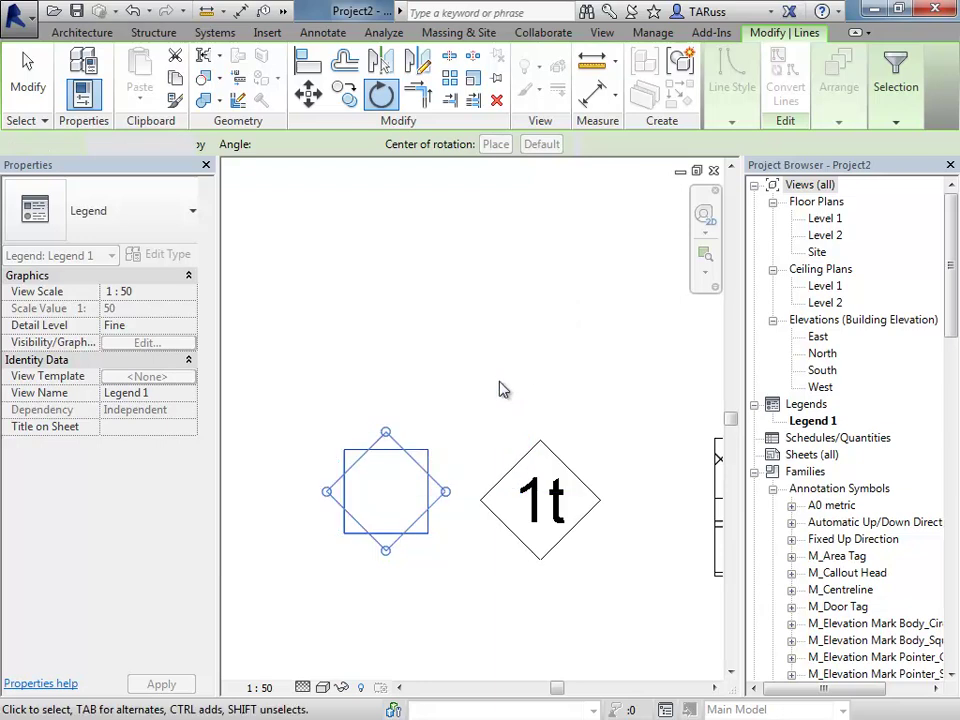
key("Escape")
scroll(354, 516, "up", 1)
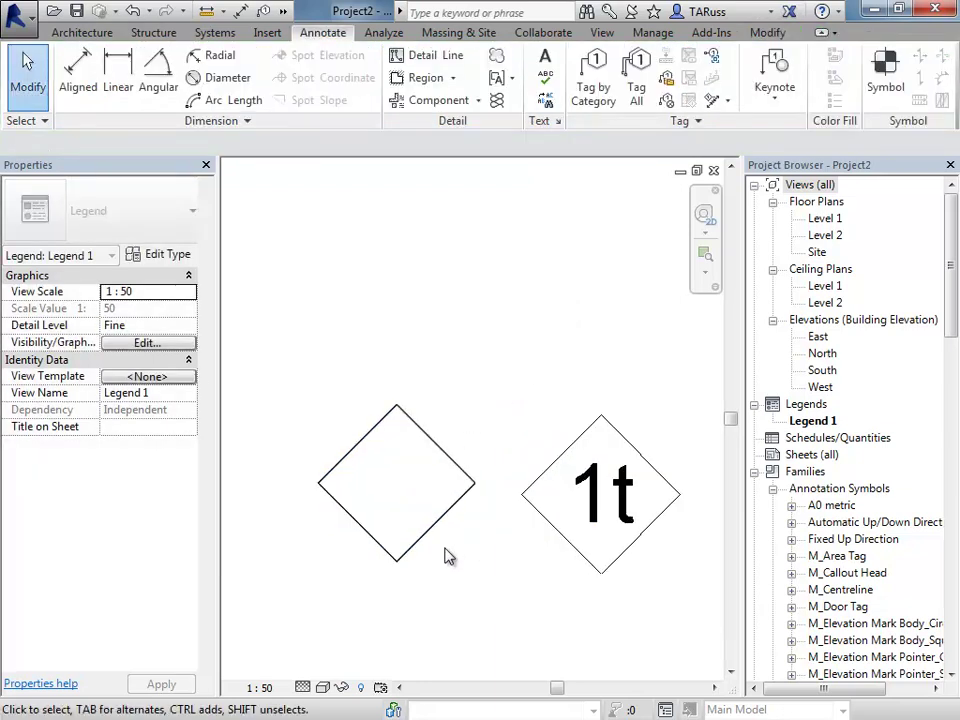
- Place a 2.5mm Arial text note reading "1" at the drawn diamond in the legend
middle_click_drag(485, 590, 457, 542)
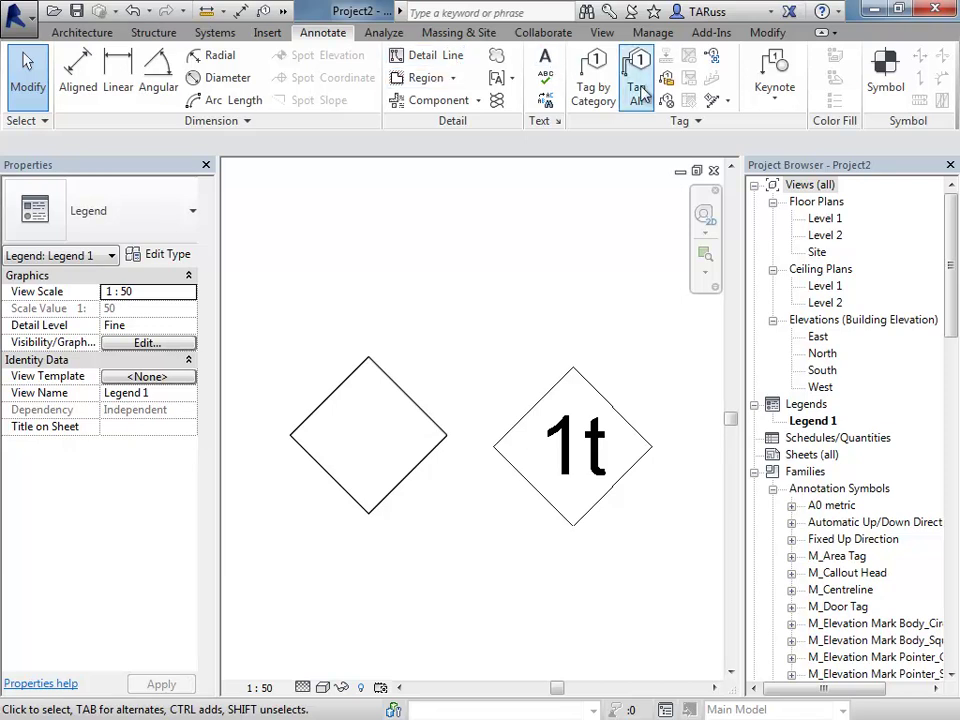
left_click(545, 62)
left_click(358, 446)
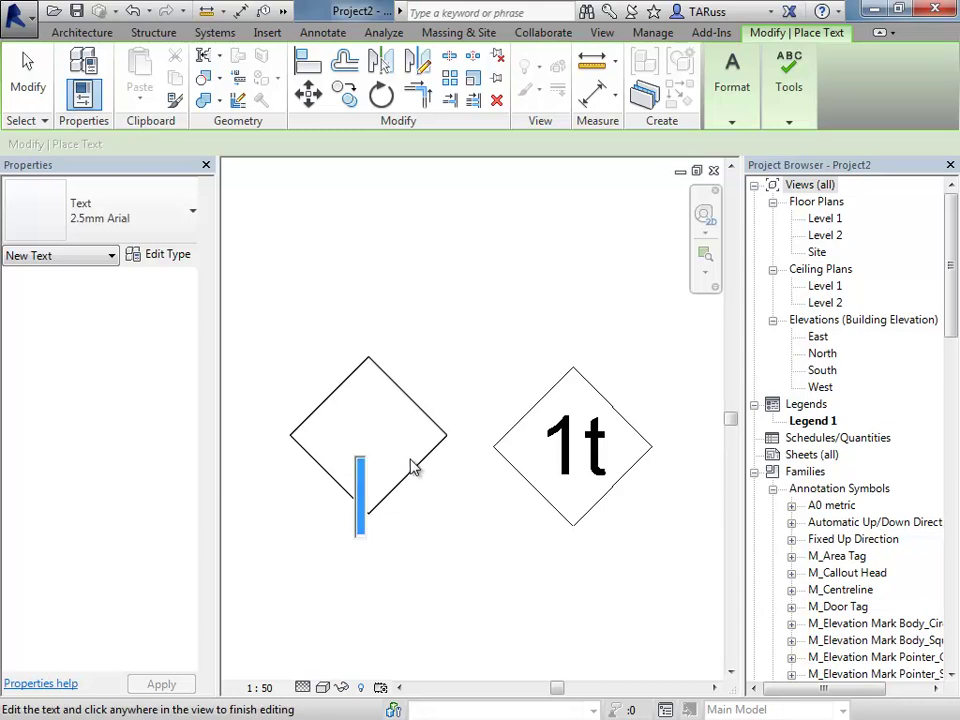
type("1")
left_click(28, 72)
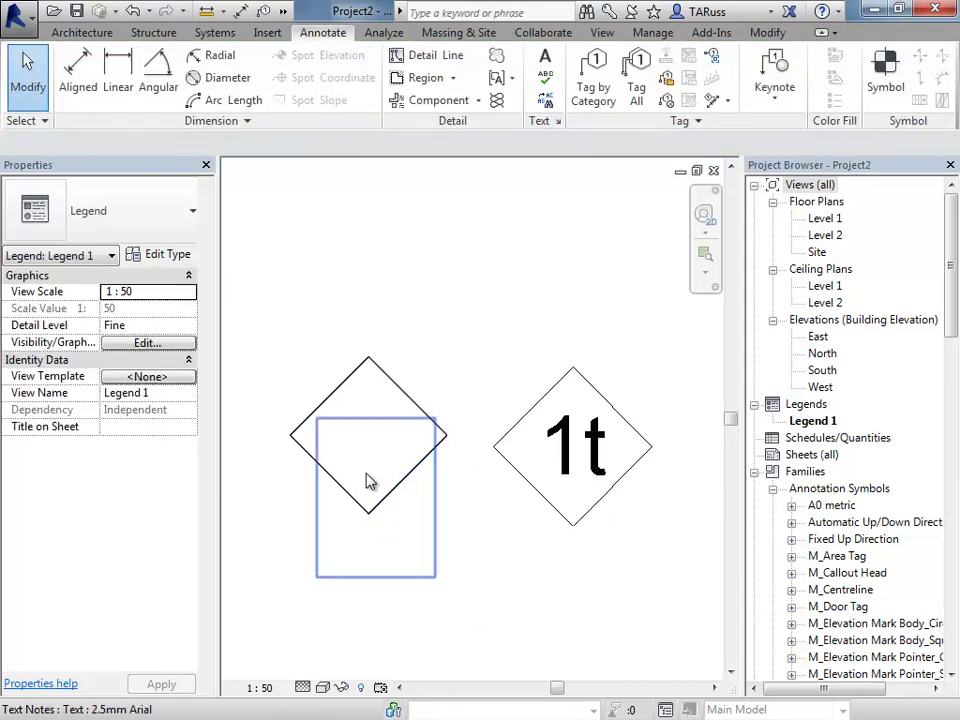
- Move the text note "1" up into the centre of the drawn diamond
left_click(386, 510)
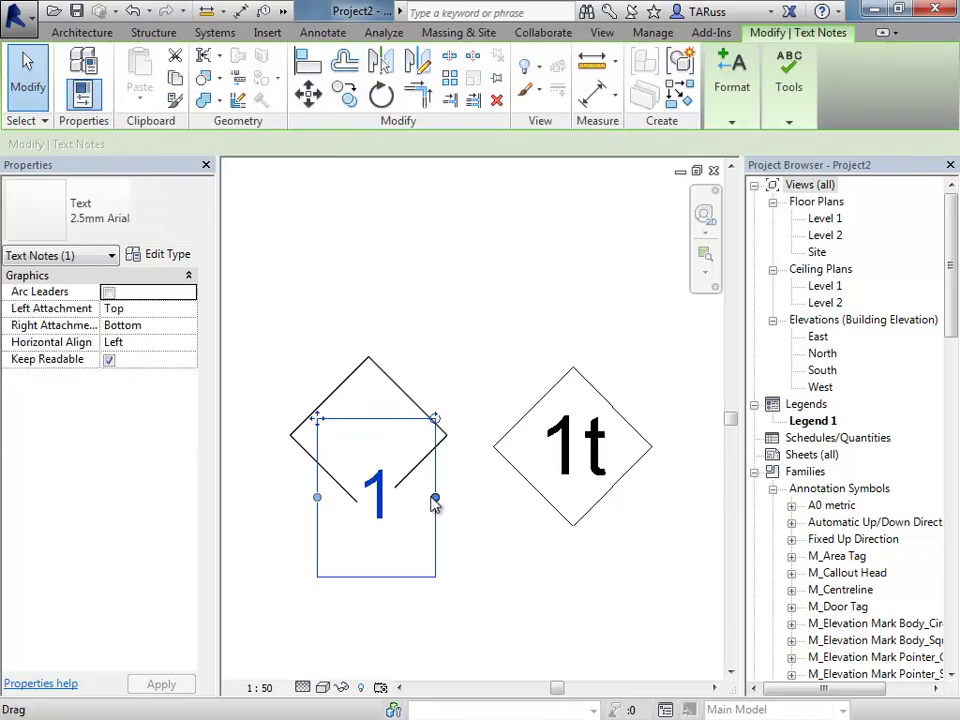
left_click_drag(320, 428, 312, 362, "ctrl")
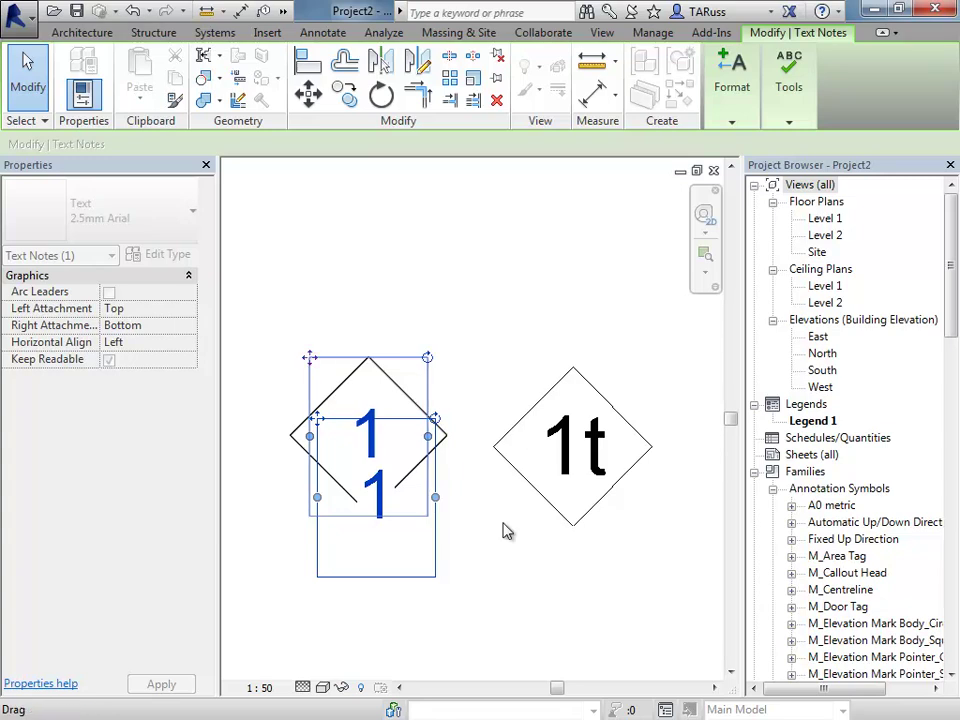
key("Escape")
- Copy the diamond with its number straight down beside the second wall in the legend
scroll(386, 339, "down", 3)
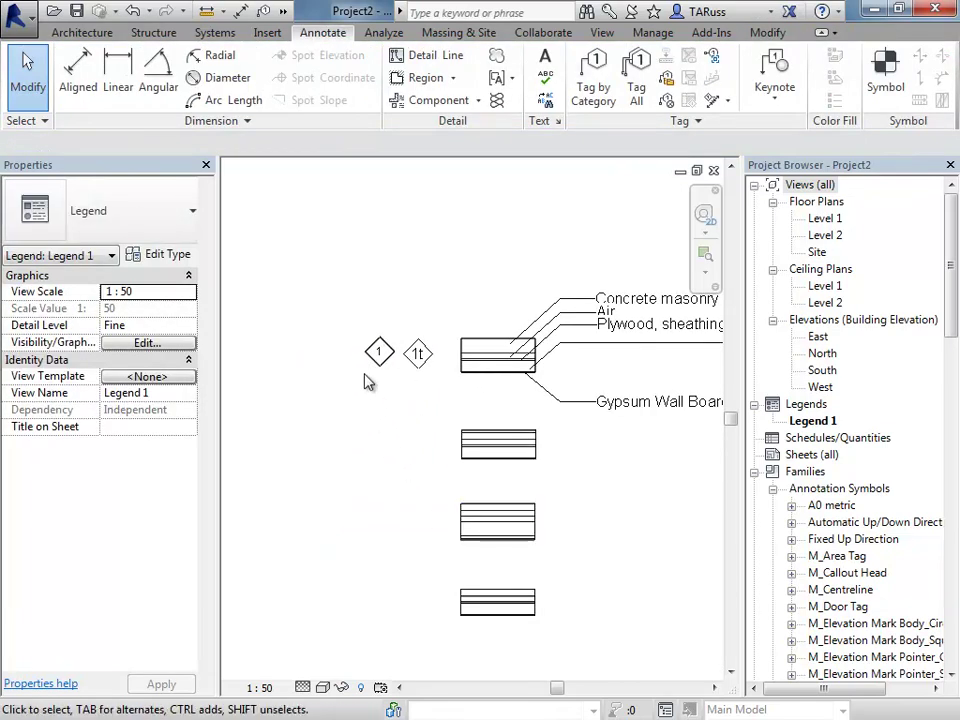
scroll(349, 330, "up", 2)
left_click_drag(346, 298, 441, 443)
left_click(378, 96)
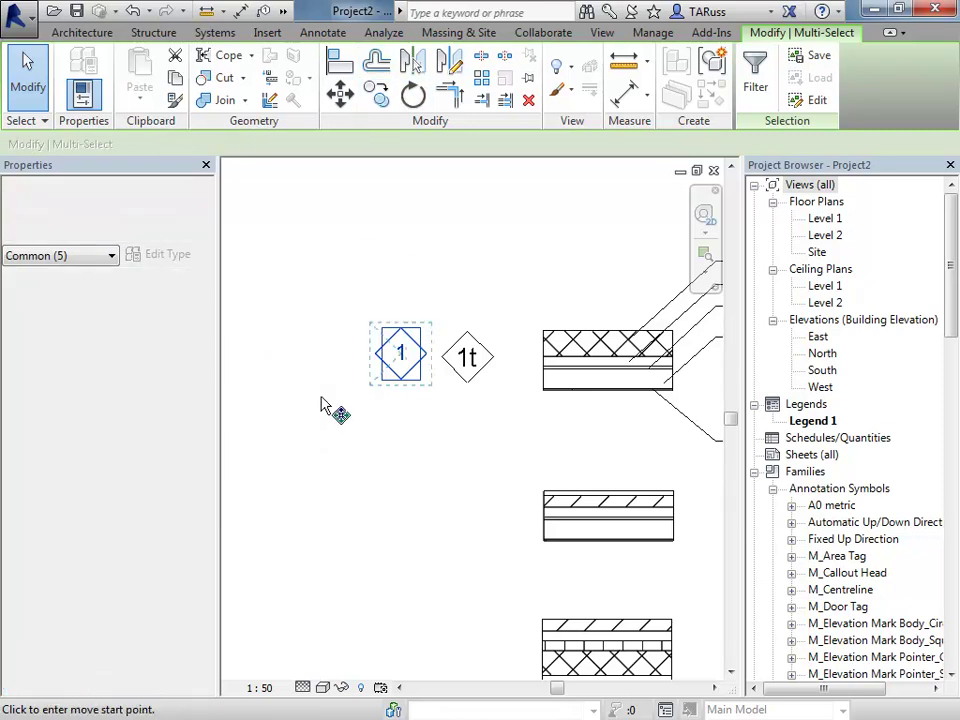
left_click(333, 356)
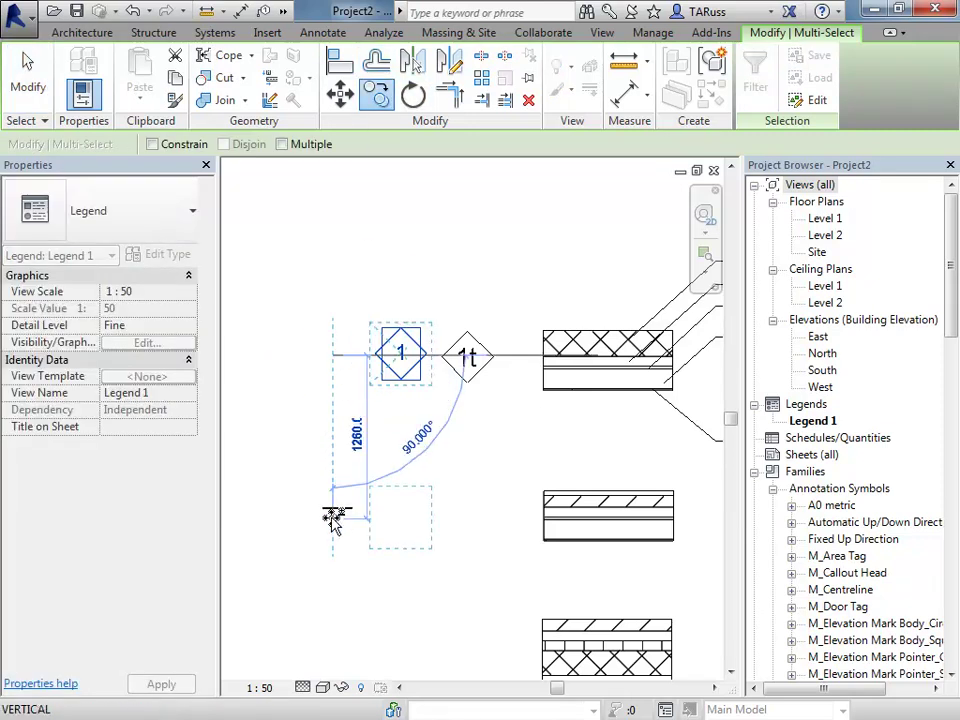
left_click(338, 528)
- Make multiple copies of the second diamond and its number straight down, beside the third and fourth walls
middle_click_drag(381, 561, 397, 388)
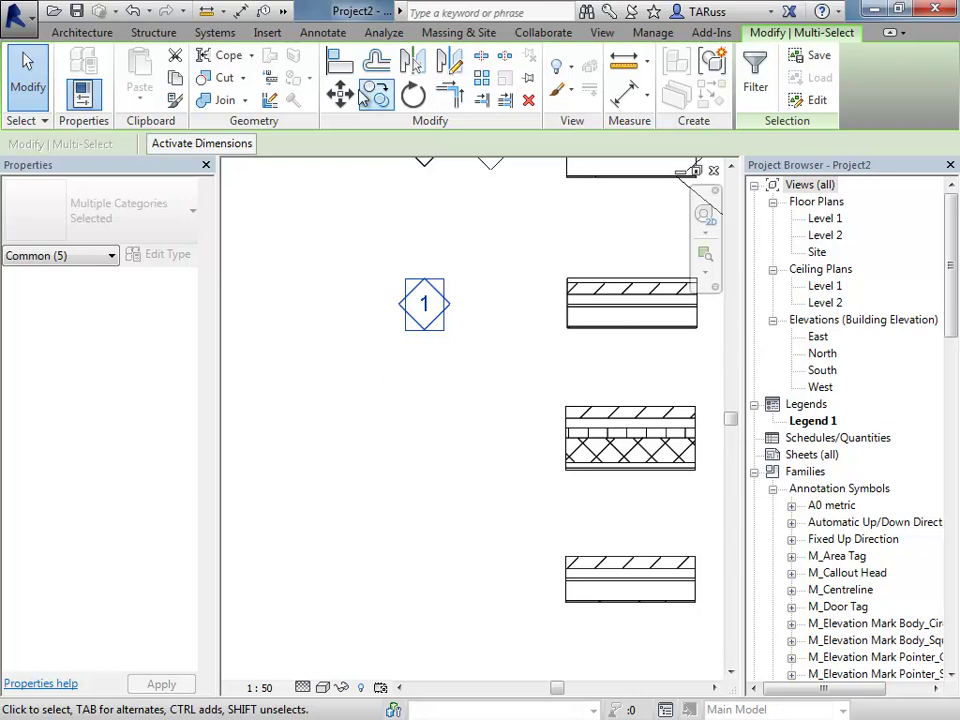
left_click(378, 96)
left_click(282, 145)
left_click(364, 305)
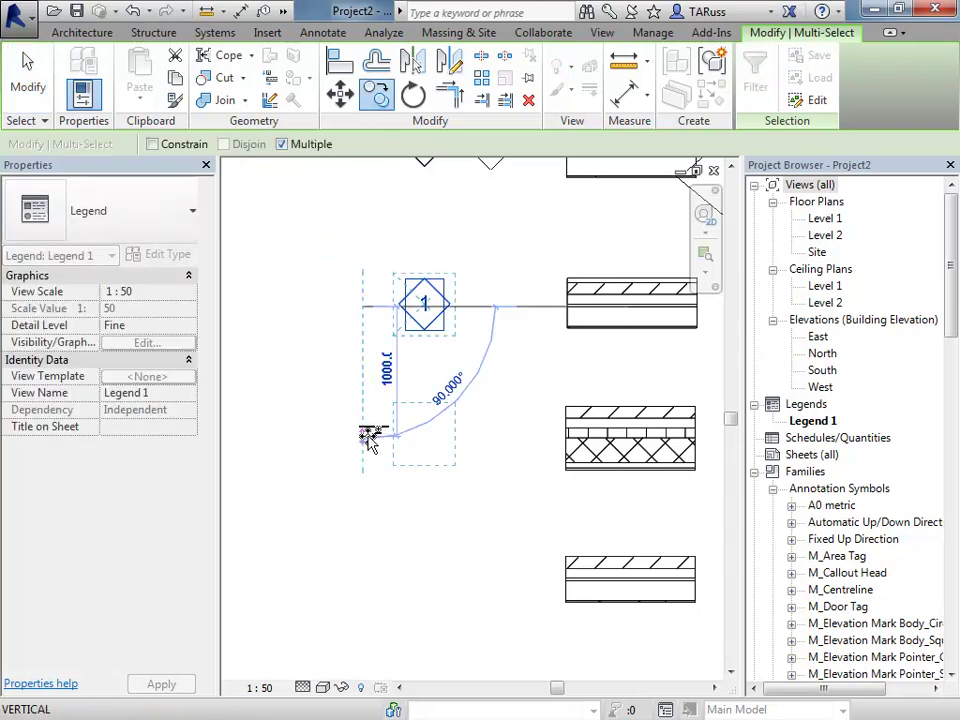
left_click(368, 437)
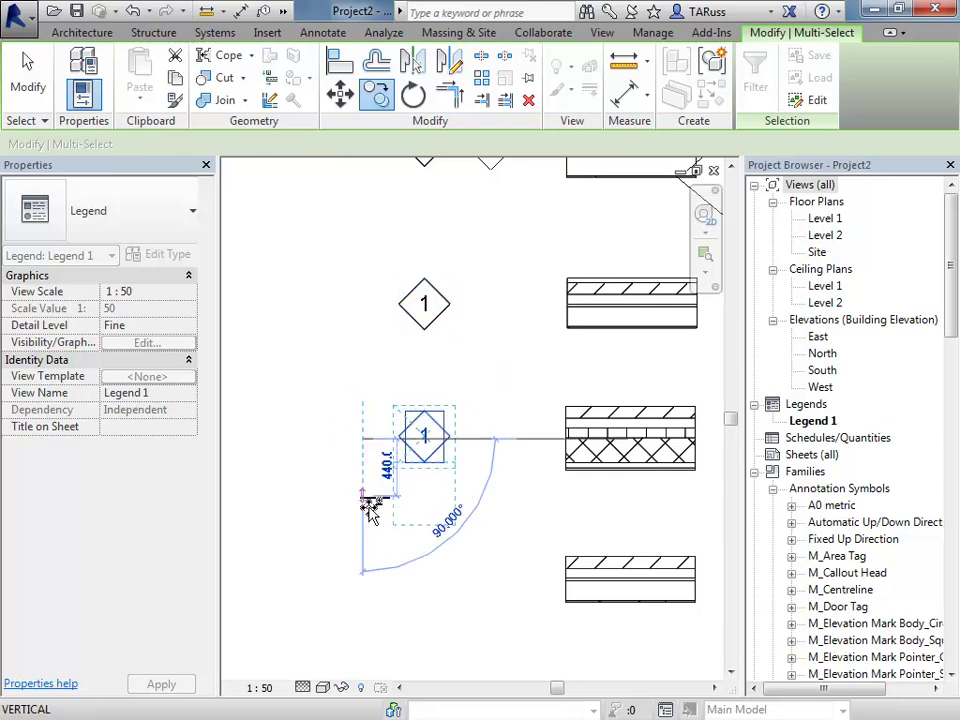
left_click(369, 572)
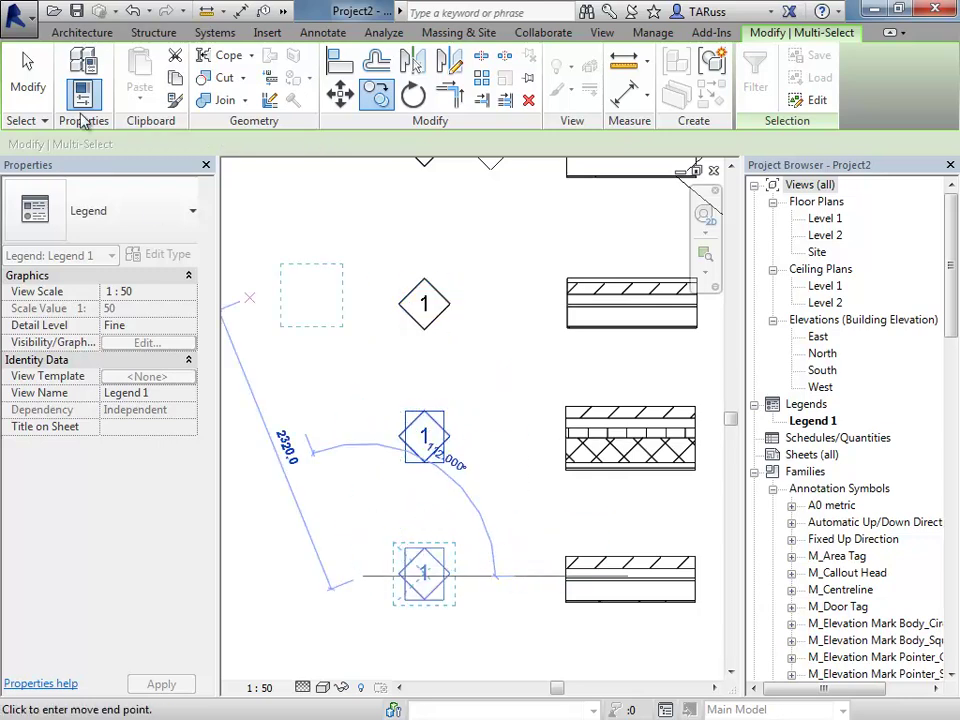
left_click(30, 70)
- Renumber the three copied diamonds 2, 3 and 4 in order from the second wall down to the fourth
left_click(424, 305)
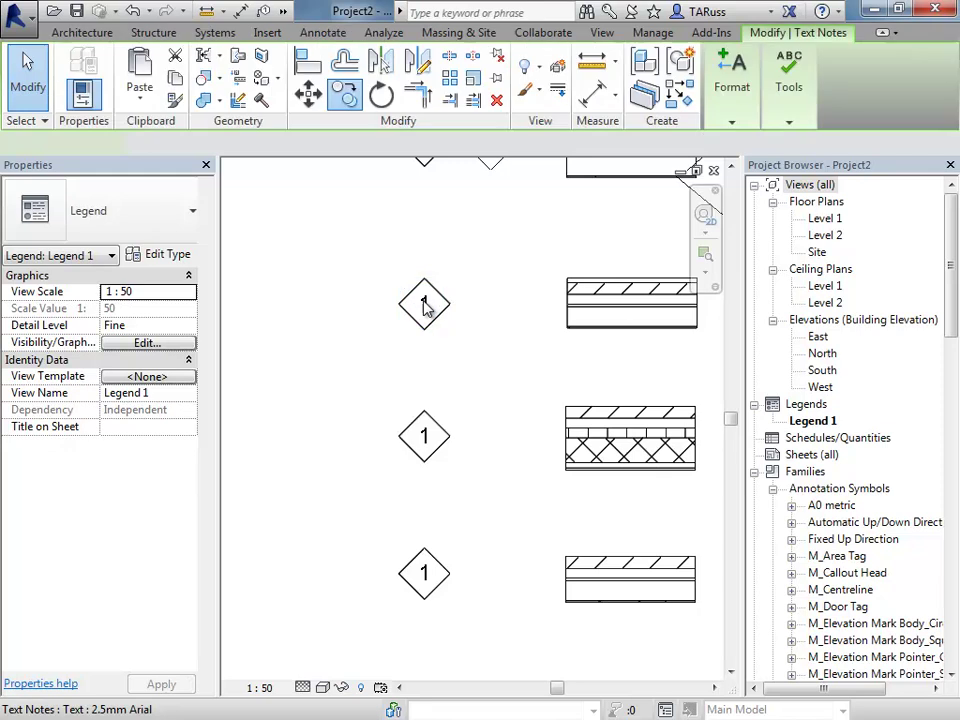
left_click(424, 306)
type("2")
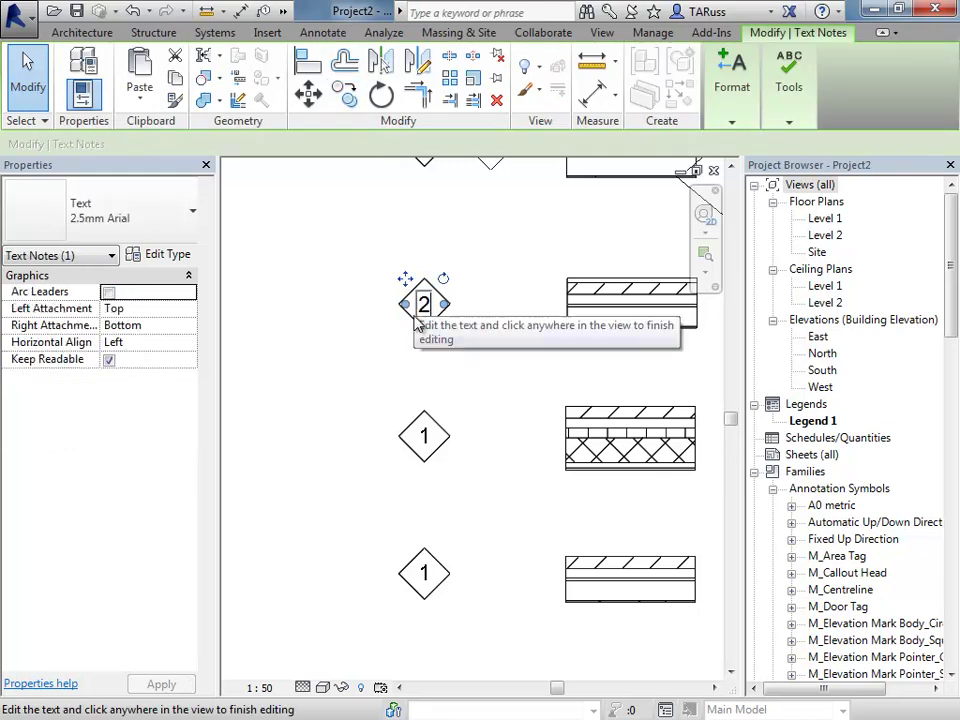
left_click(347, 381)
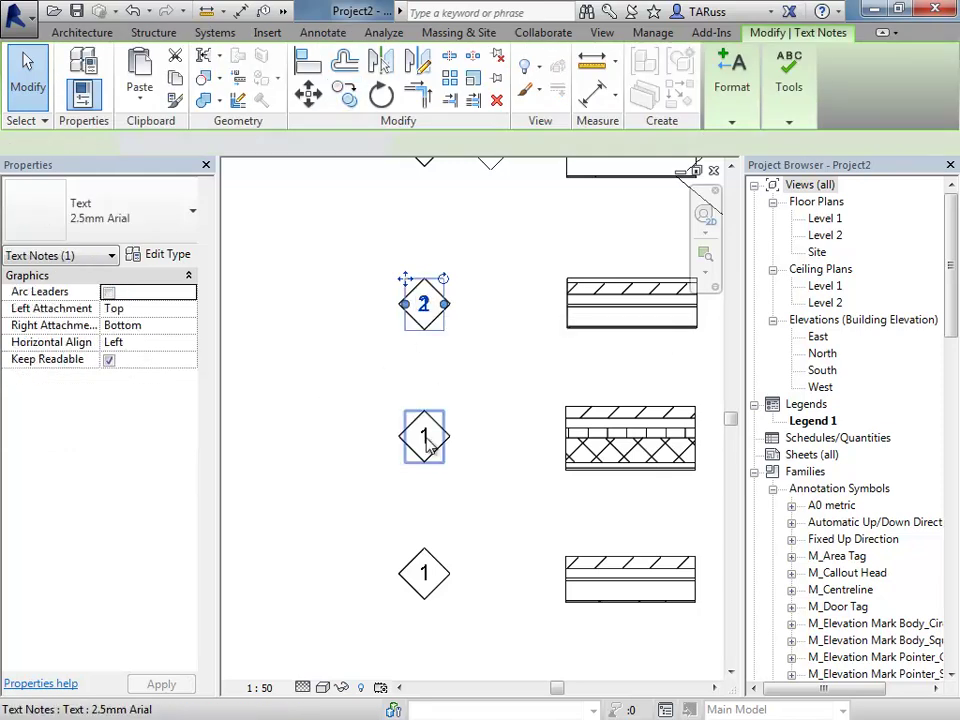
left_click(426, 440)
left_click(426, 440)
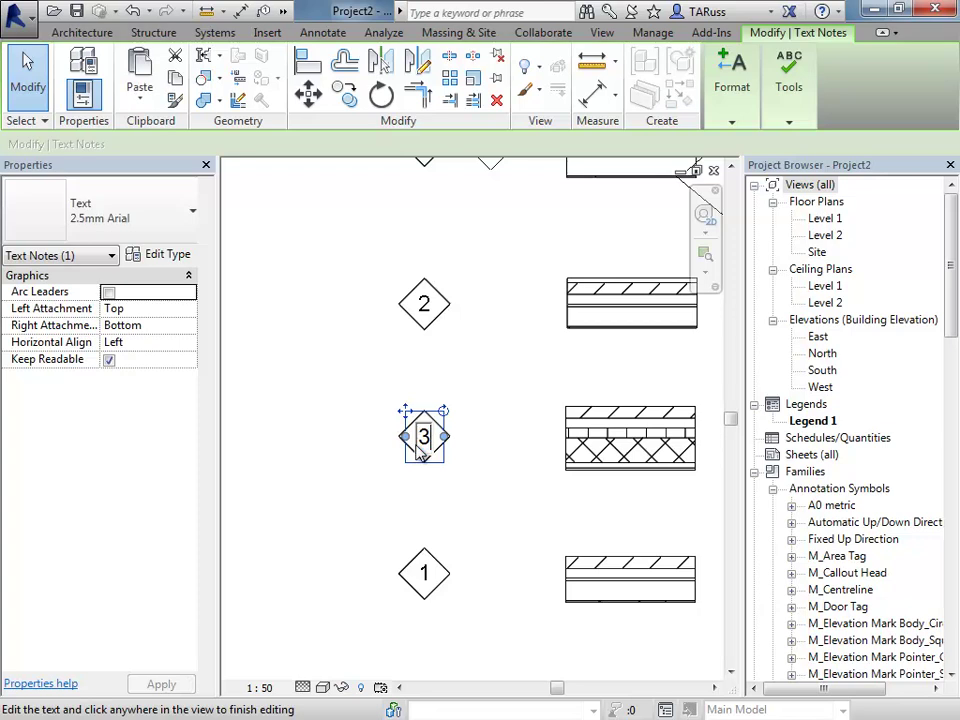
type("3")
left_click(450, 597)
double_click(426, 580)
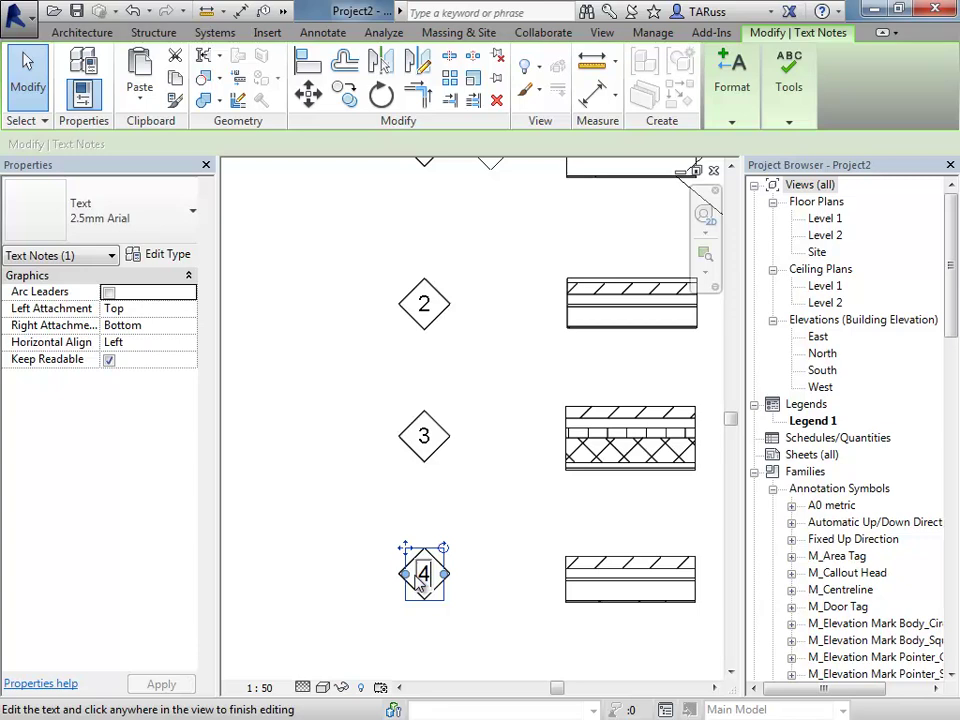
left_click(285, 448)
scroll(285, 448, "down", 4)
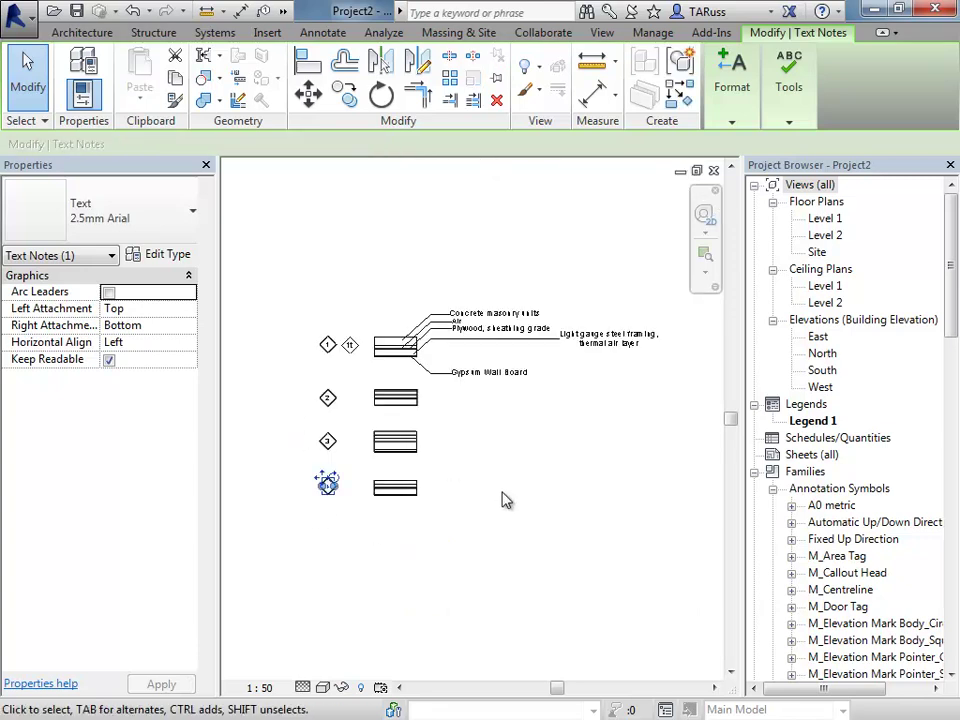
left_click(548, 512)
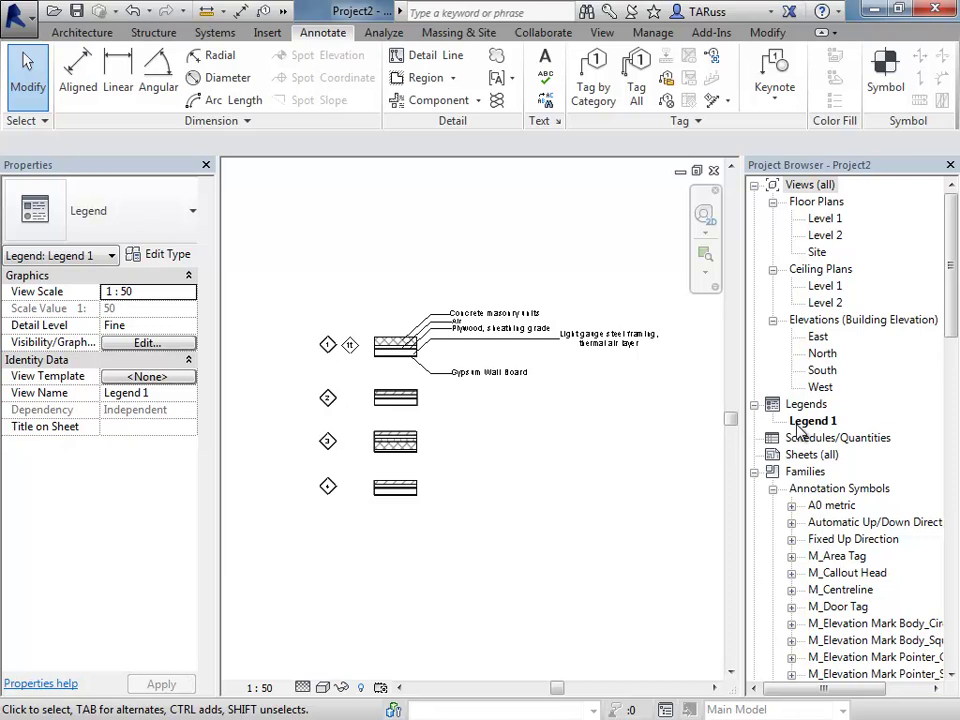
- Delete the "1t" wall tag symbol beside the first wall, keeping the hand-drawn diamond
middle_click_drag(524, 498, 499, 508)
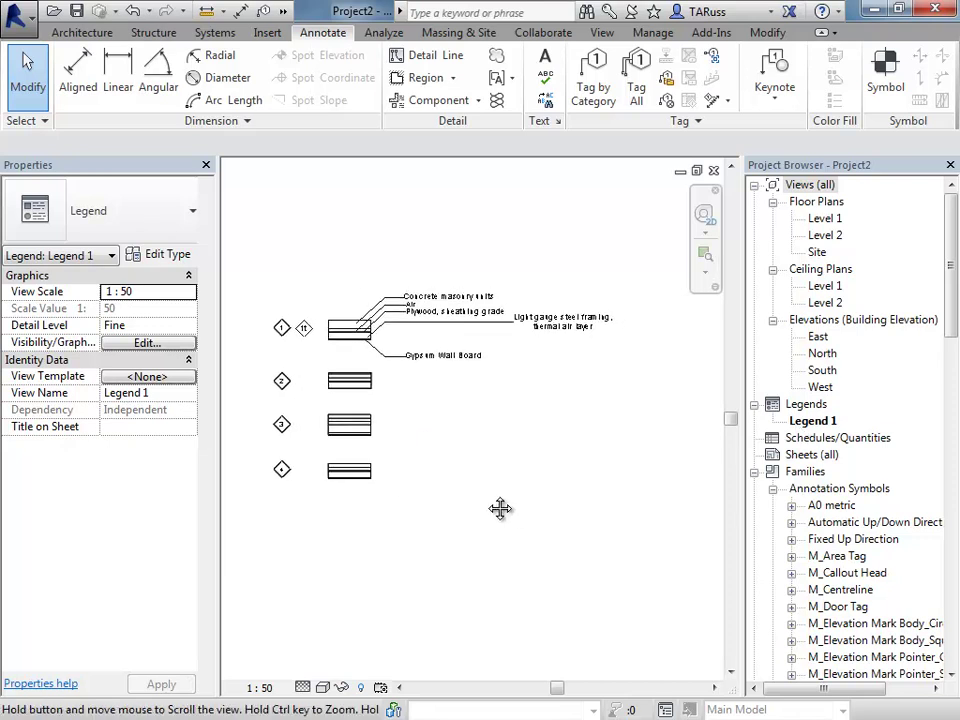
scroll(439, 450, "up", 1)
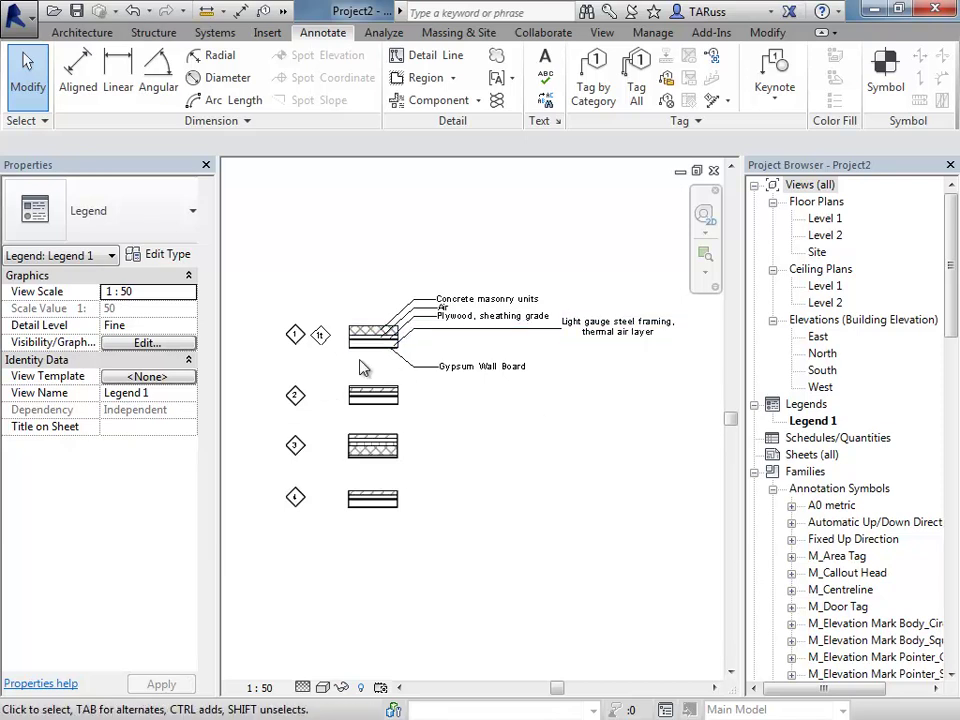
scroll(380, 382, "up", 4)
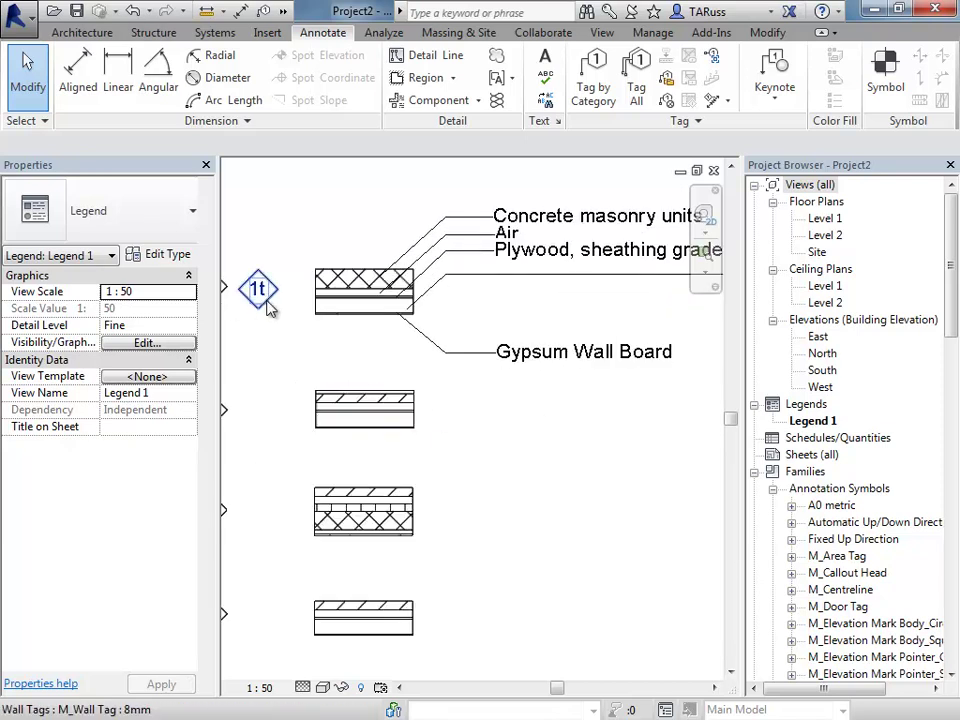
left_click(259, 289)
left_click(287, 386)
scroll(381, 384, "down", 4)
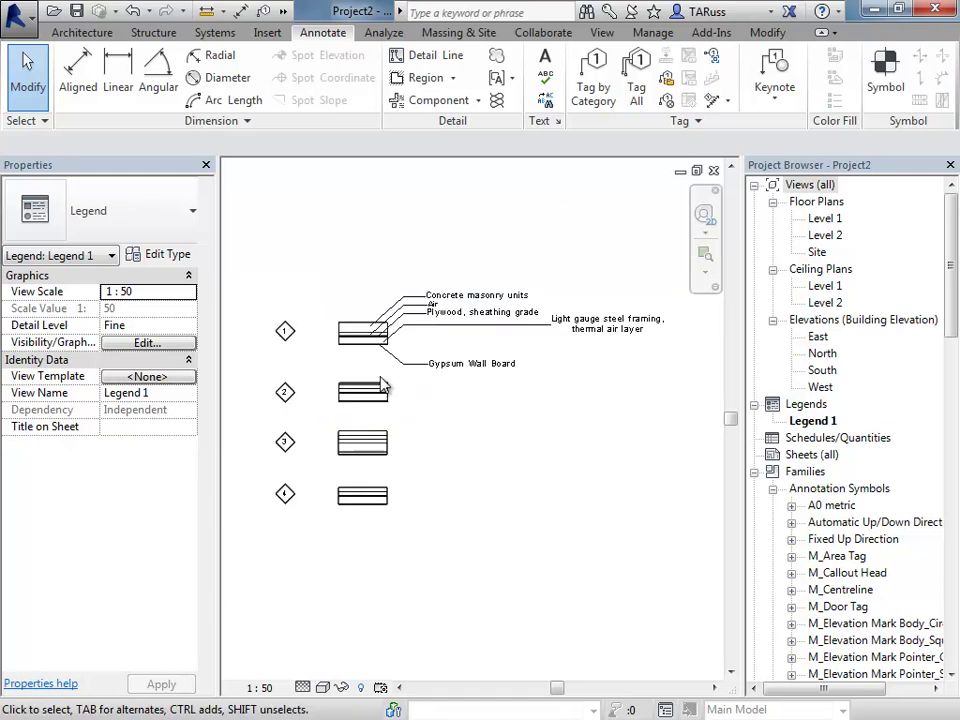
scroll(416, 402, "up", 1)
middle_click_drag(454, 394, 441, 434)
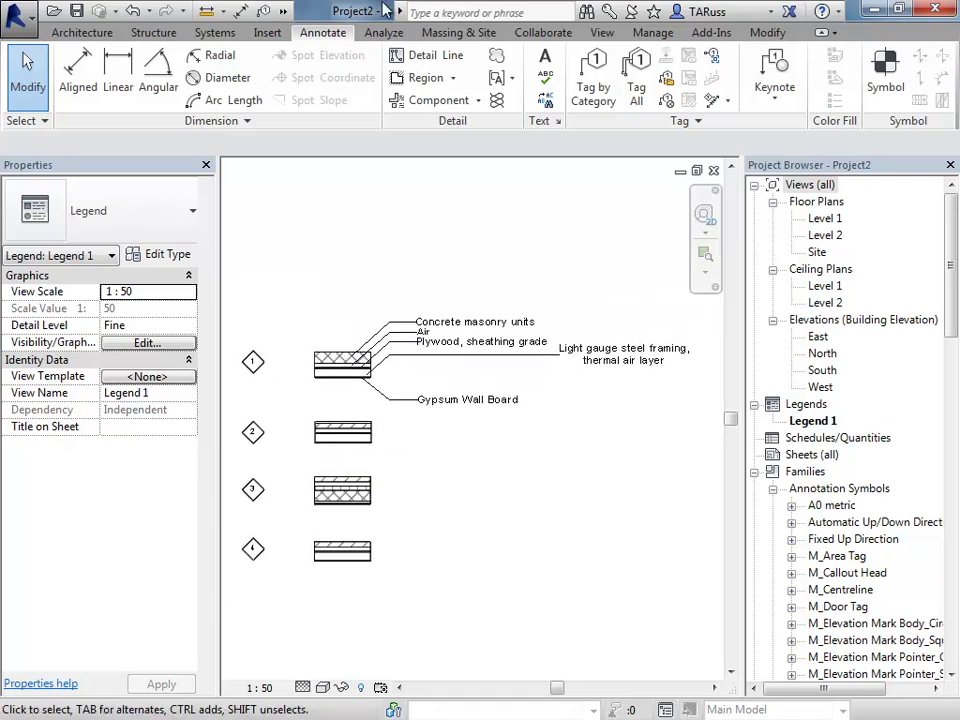
- Load the A1 metric titleblock from the Titleblocks folder of the metric library and create a new sheet with it
left_click(603, 33)
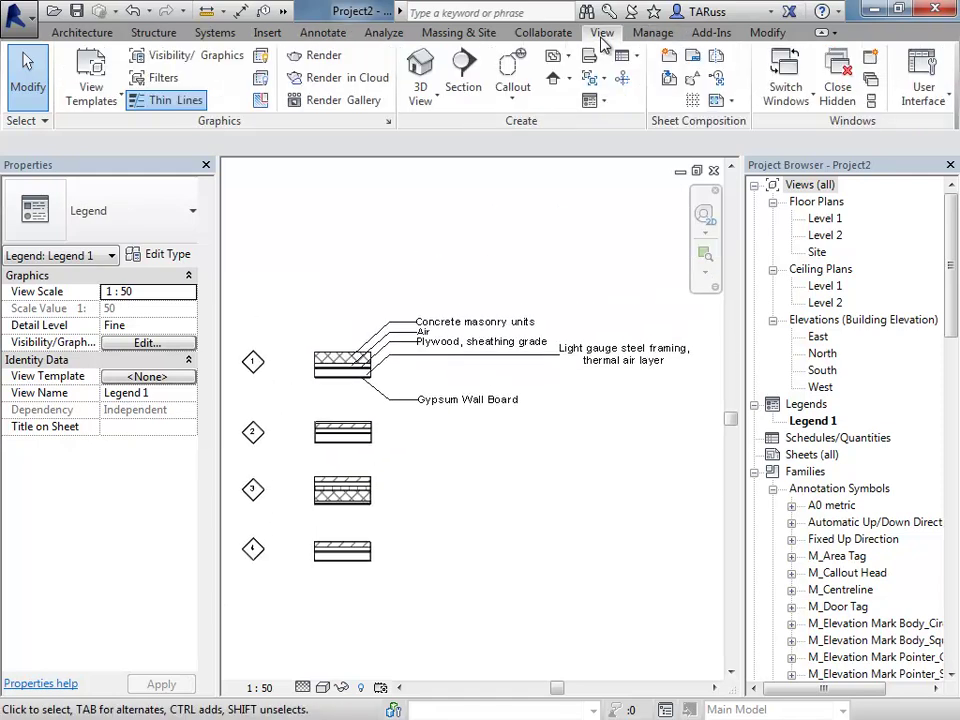
left_click(669, 62)
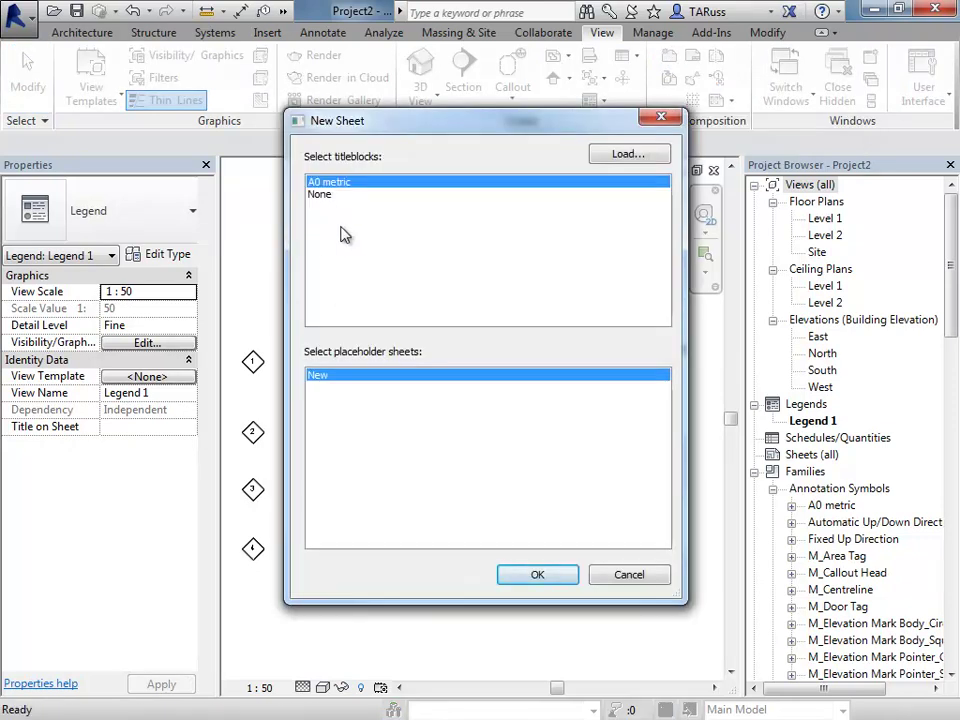
left_click(627, 155)
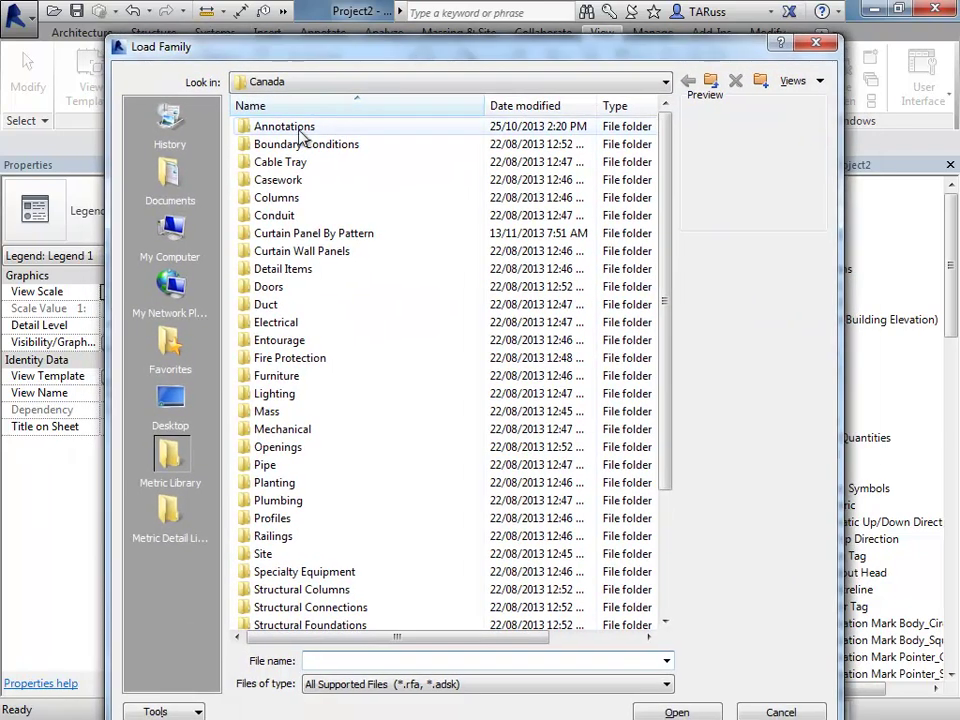
double_click(292, 127)
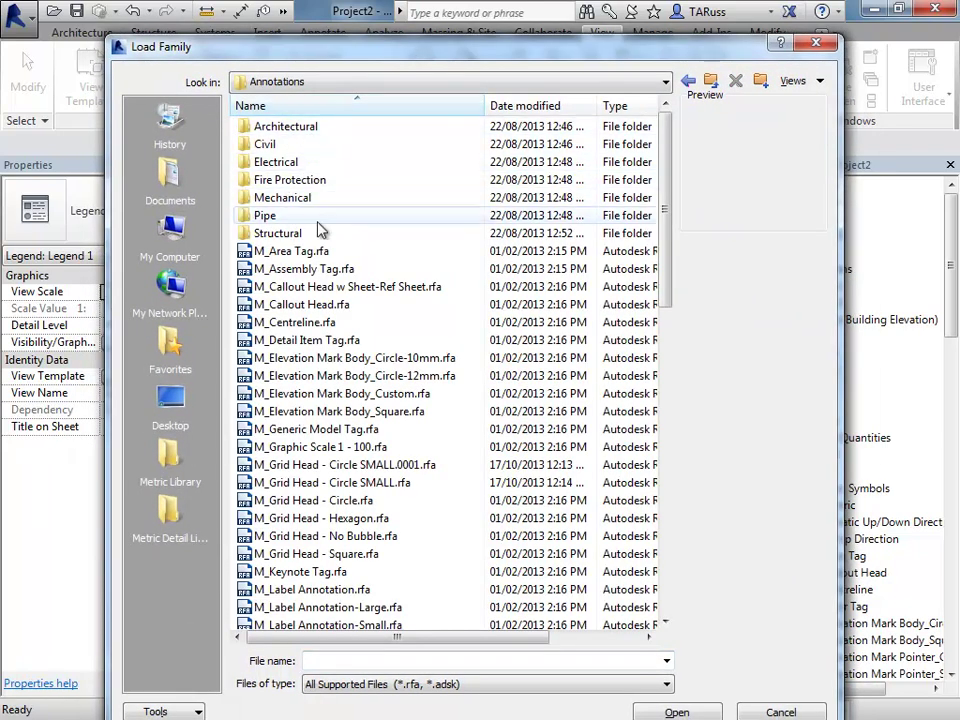
left_click(712, 81)
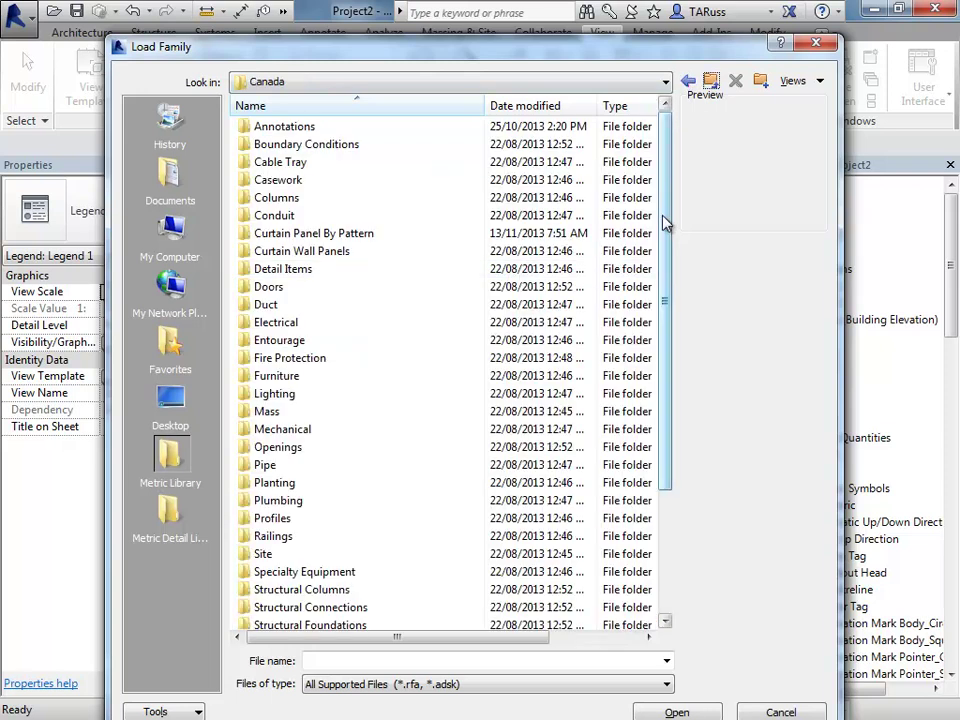
left_click_drag(664, 221, 677, 456)
double_click(281, 589)
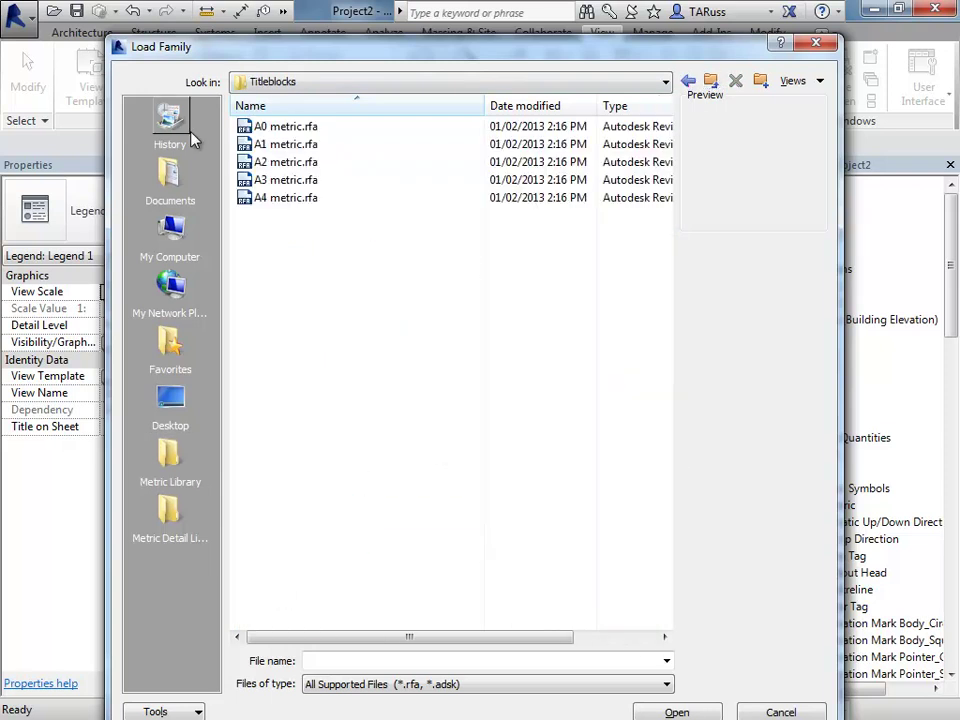
left_click(279, 146)
key("Return")
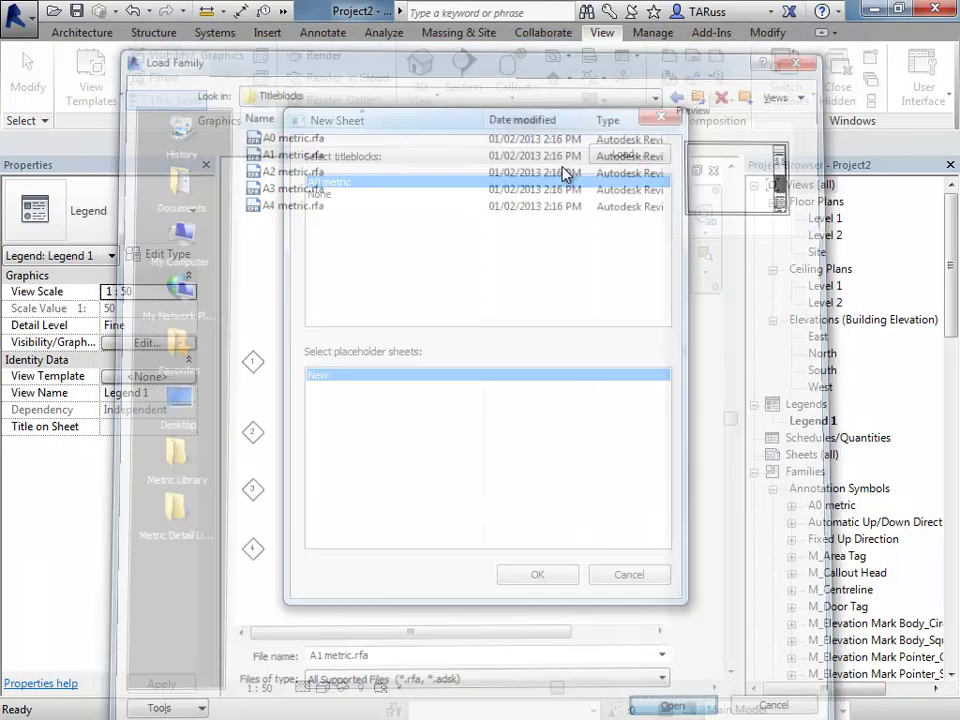
left_click(530, 576)
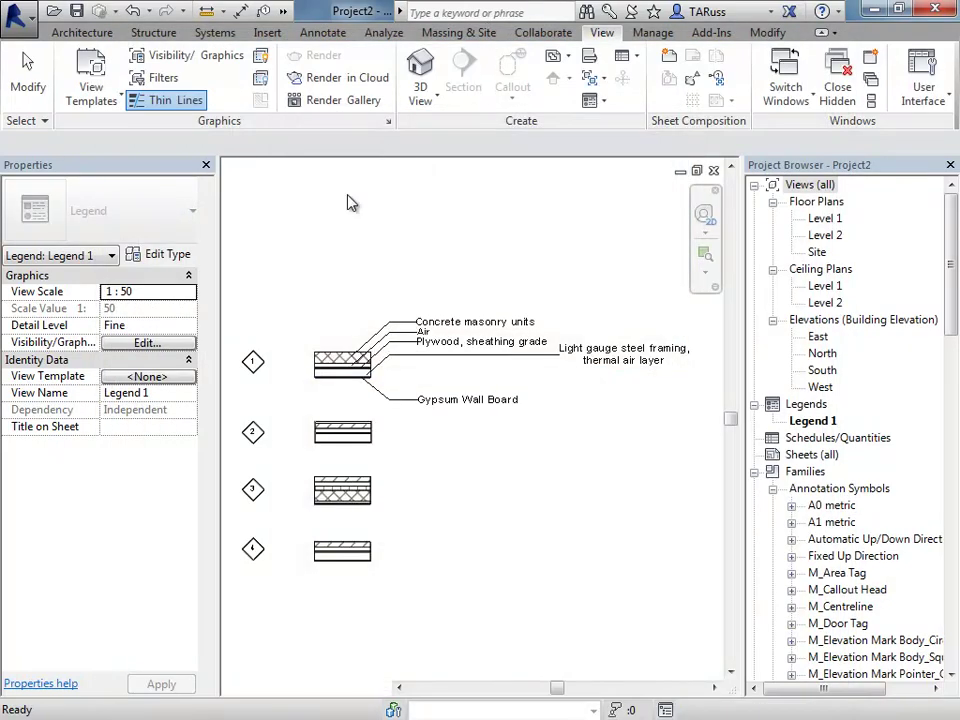
- Place the Legend 1 view on the new sheet, near the upper-left corner inside the titleblock border
mouse_move(465, 410)
middle_mouse_down()
mouse_move(463, 394)
mouse_move(461, 416)
middle_mouse_up()
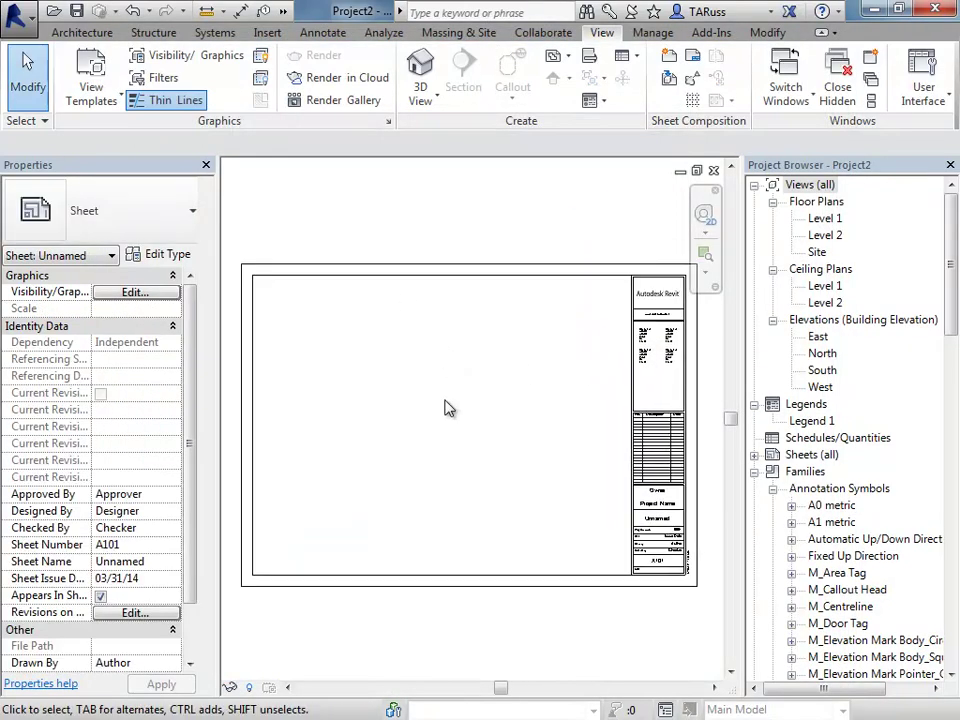
scroll(445, 395, "down", 1)
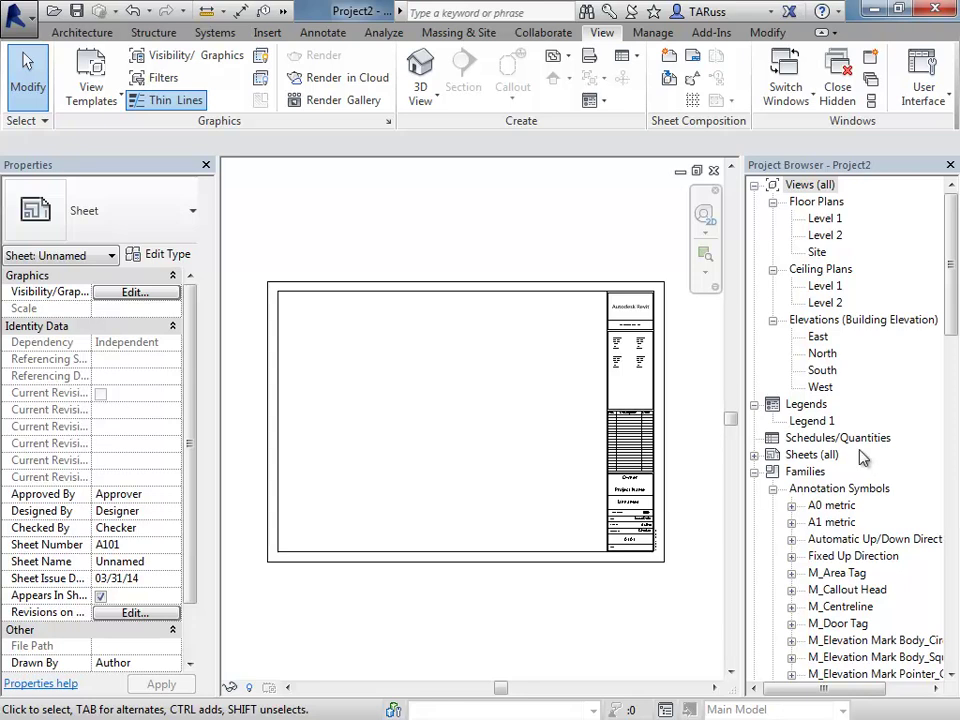
left_click(806, 423)
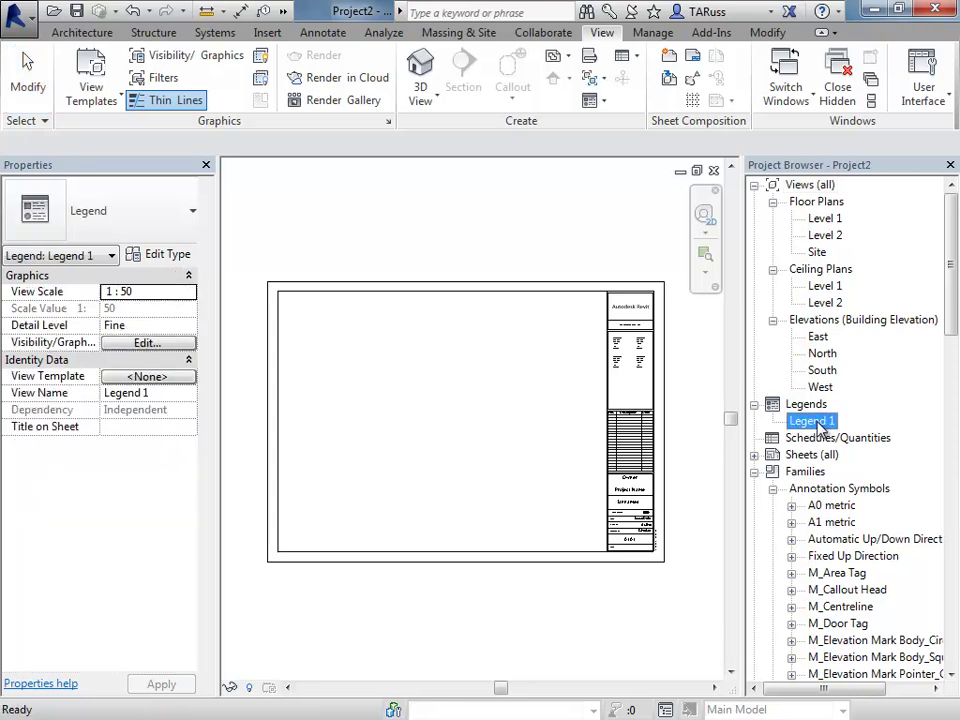
left_click_drag(362, 453, 363, 454)
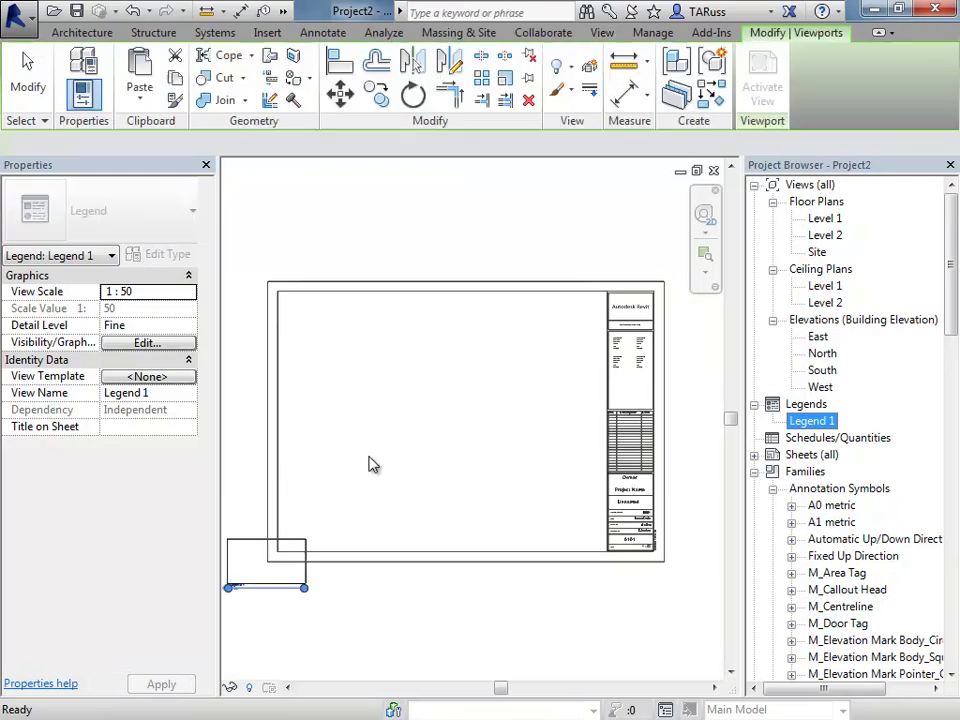
left_click(340, 335)
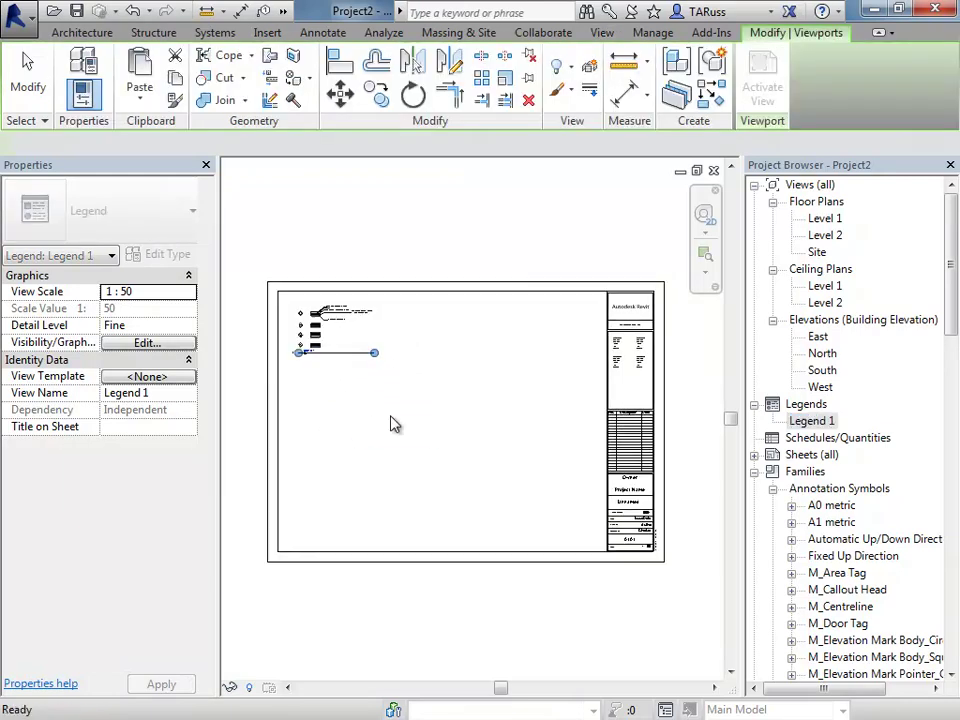
left_click(28, 78)
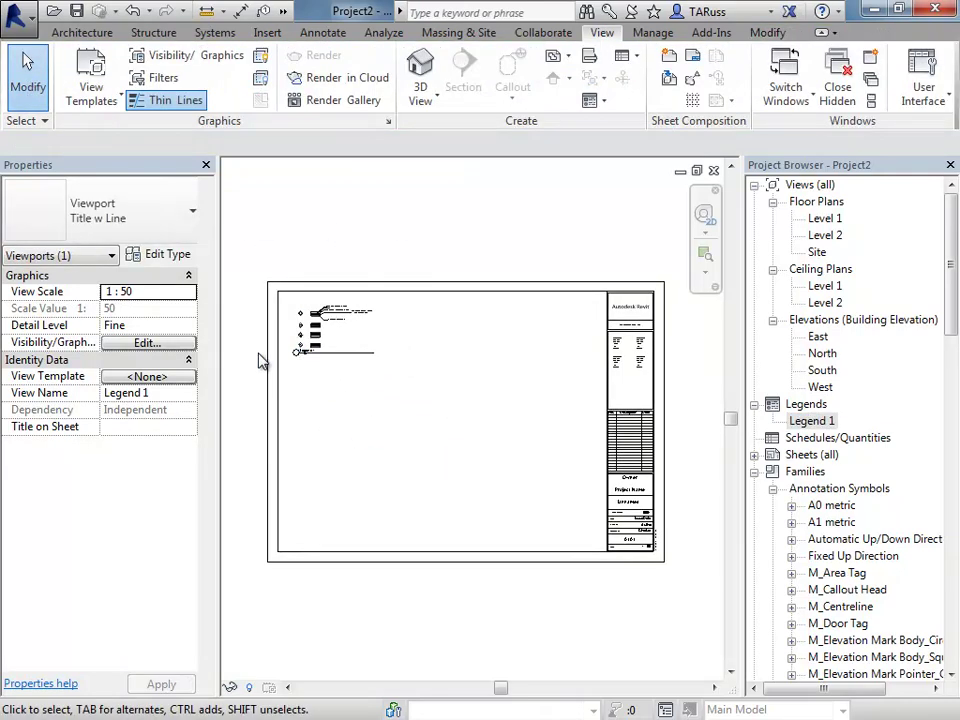
- Move the Legend 1 viewport title down on the sheet so it sits clear below the fourth wall
scroll(283, 327, "up", 5)
middle_click_drag(534, 349, 522, 358)
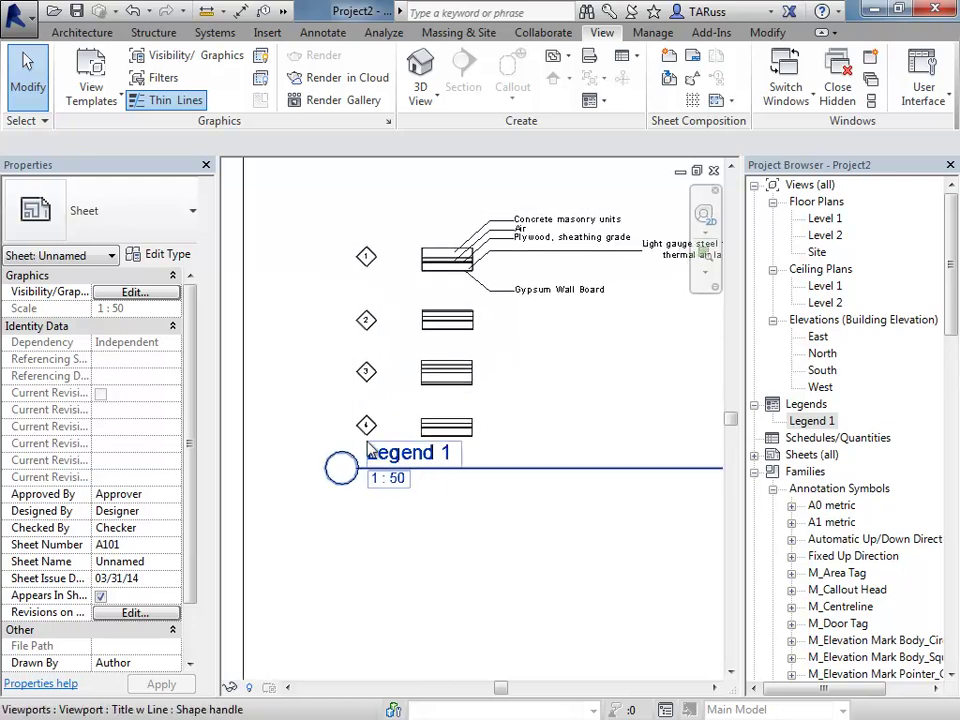
scroll(484, 412, "down", 2)
left_click(446, 448)
left_click_drag(446, 448, 424, 537)
left_click(446, 591)
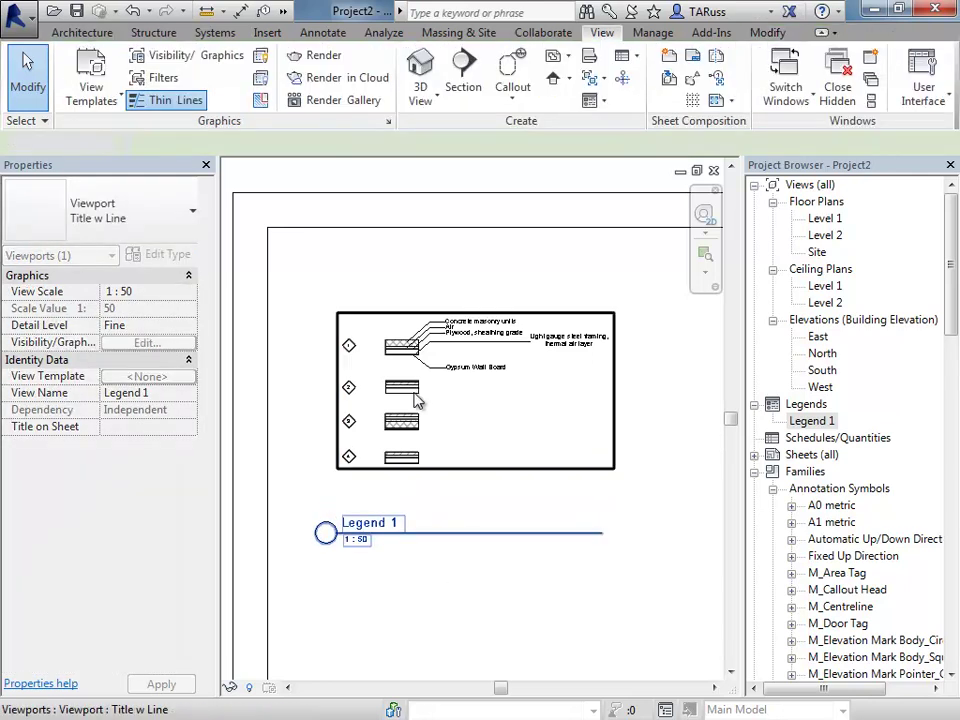
scroll(475, 342, "up", 3)
middle_click_drag(519, 350, 480, 362)
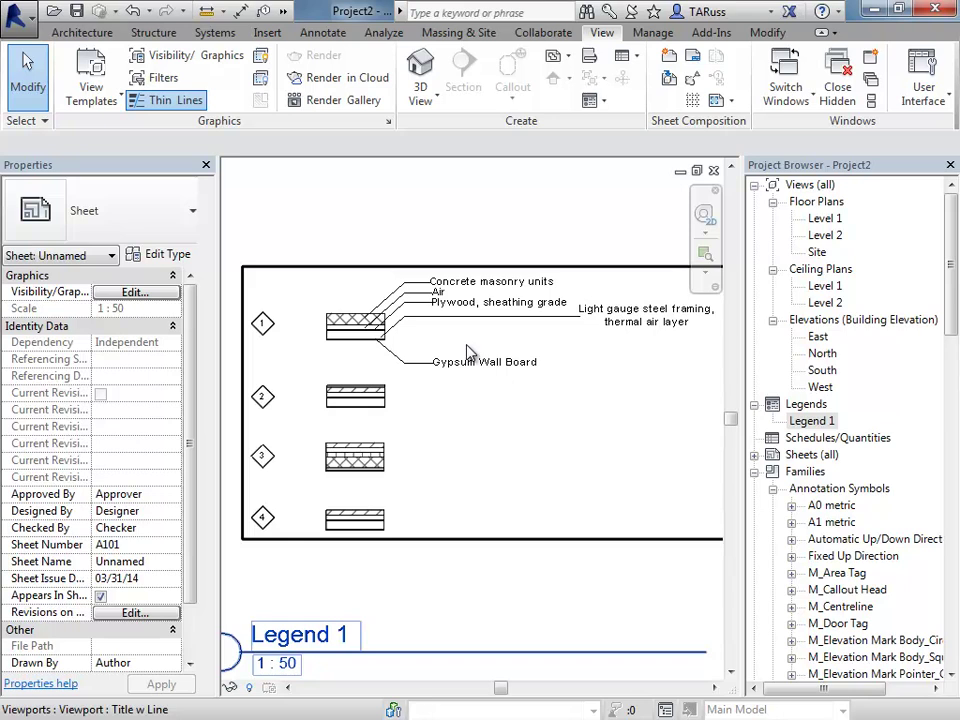
scroll(468, 341, "down", 1)
middle_click_drag(475, 476, 469, 420)
scroll(469, 420, "up", 1)
scroll(534, 441, "down", 5)
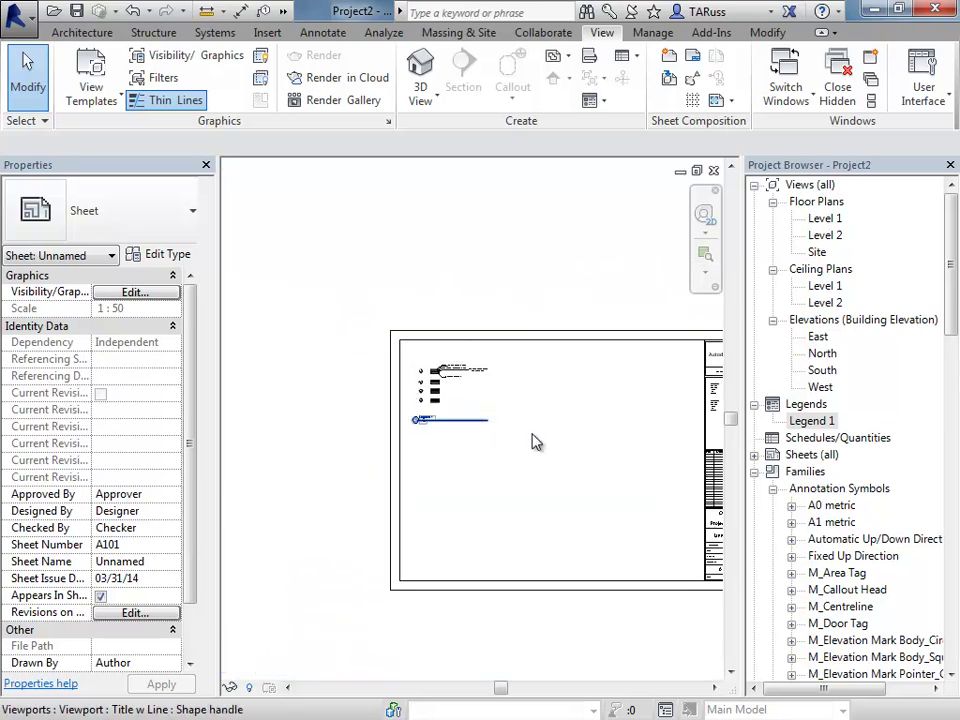